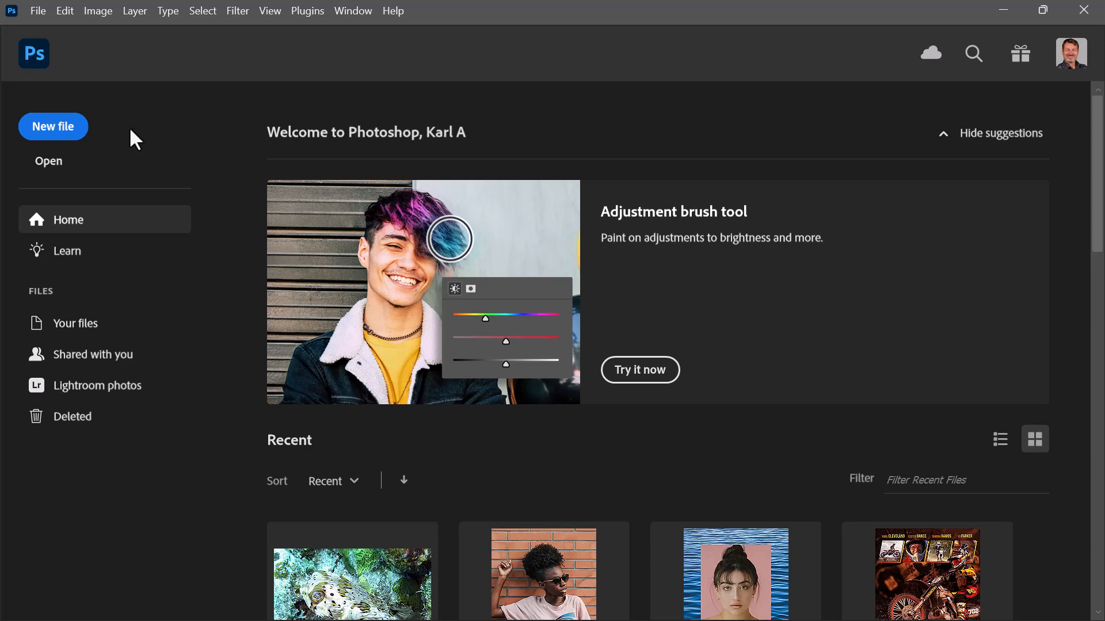
Create a new 1280 x 720 px document from the HDV/HDTV 720p film and video preset.
click(57, 130)
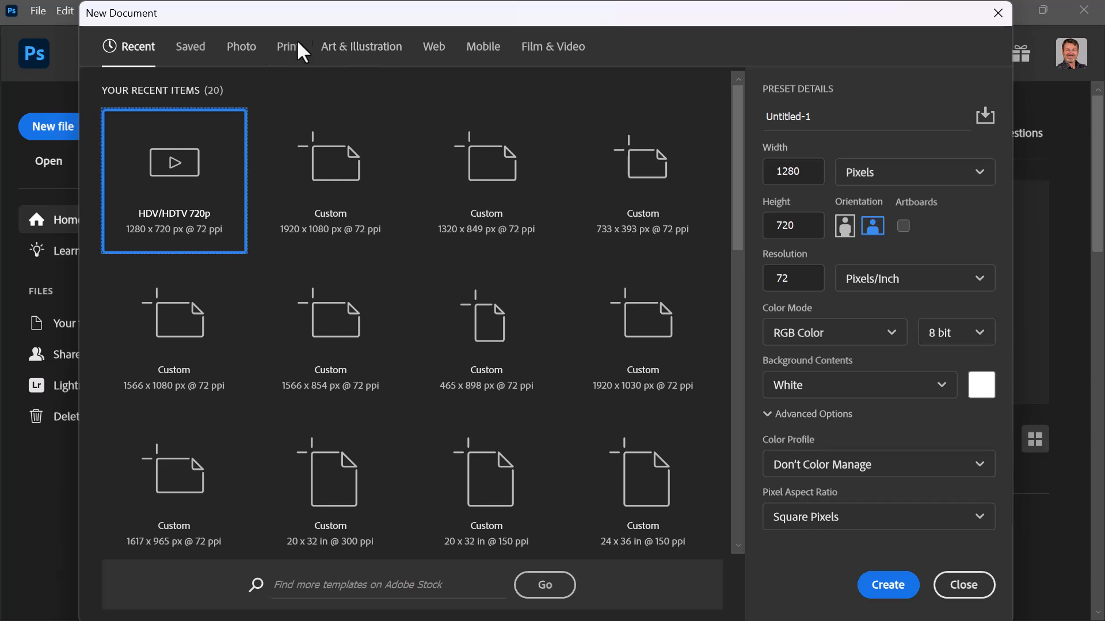
click(562, 47)
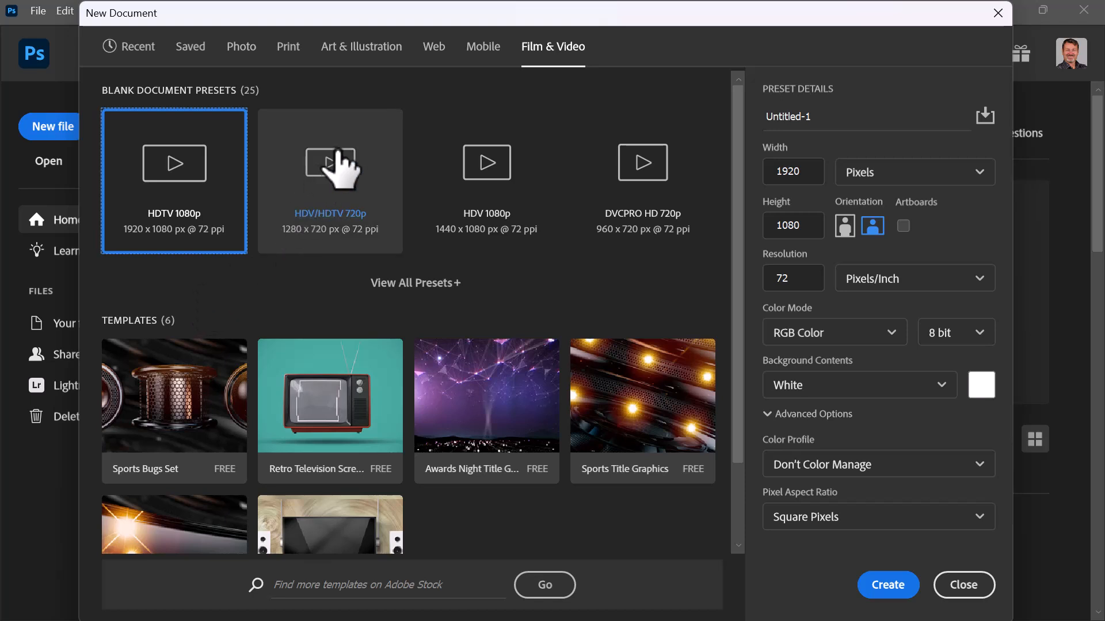
click(339, 154)
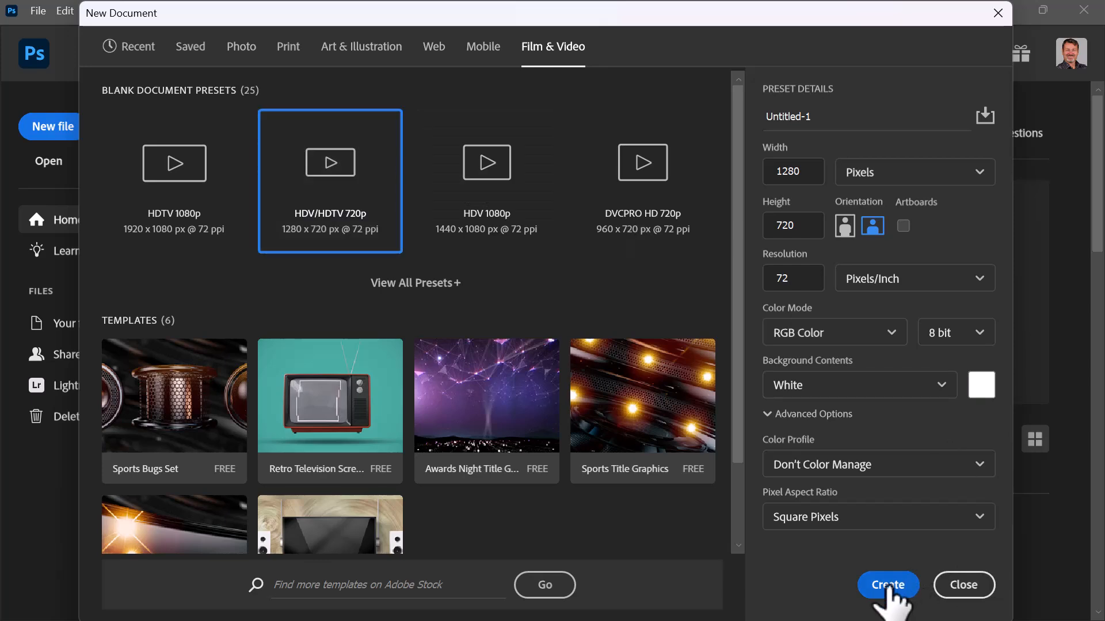
click(887, 585)
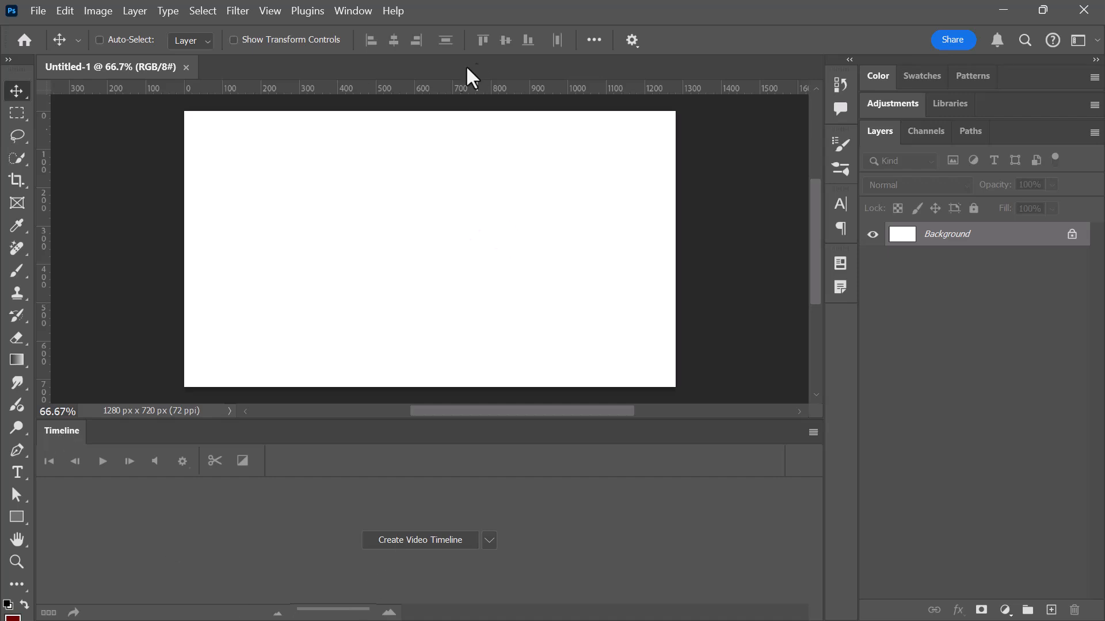
Hide the Timeline panel and show it again.
click(349, 9)
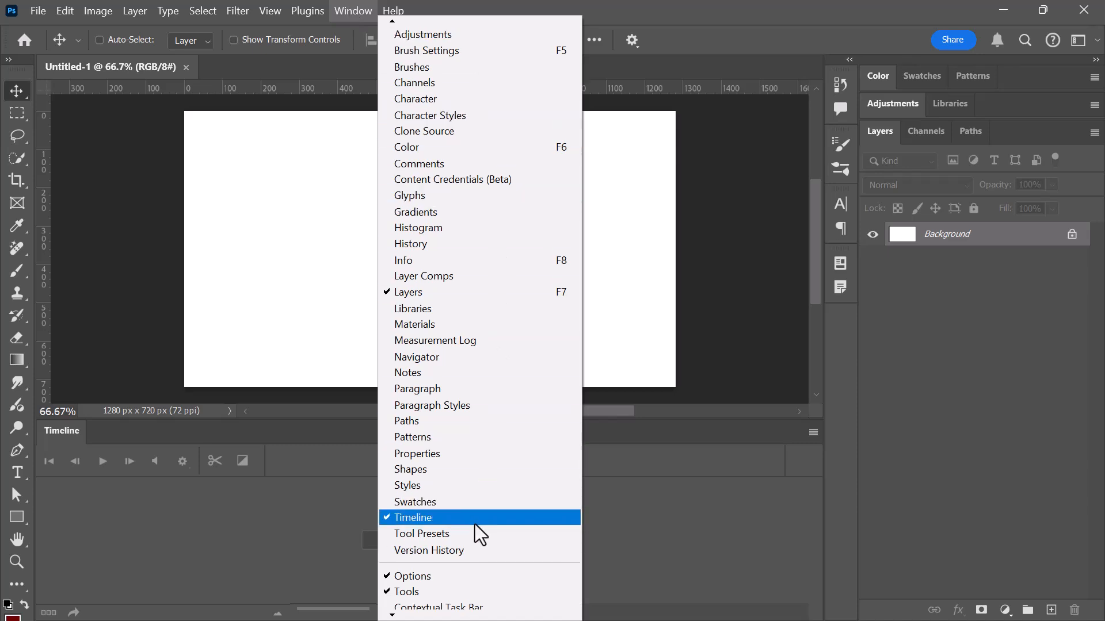
click(474, 524)
click(349, 9)
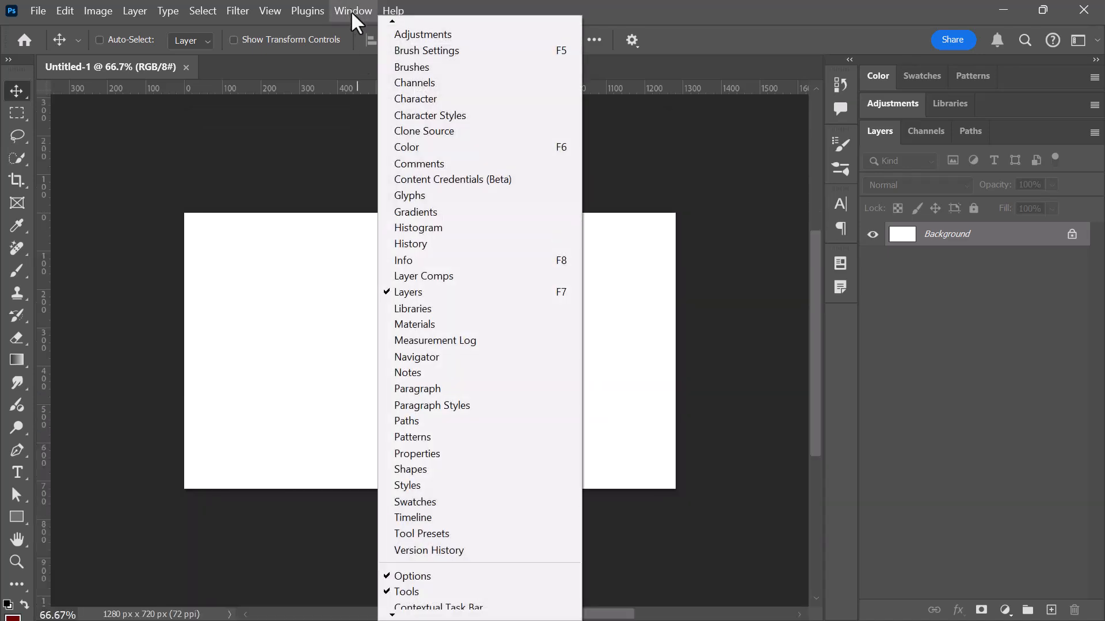
click(416, 520)
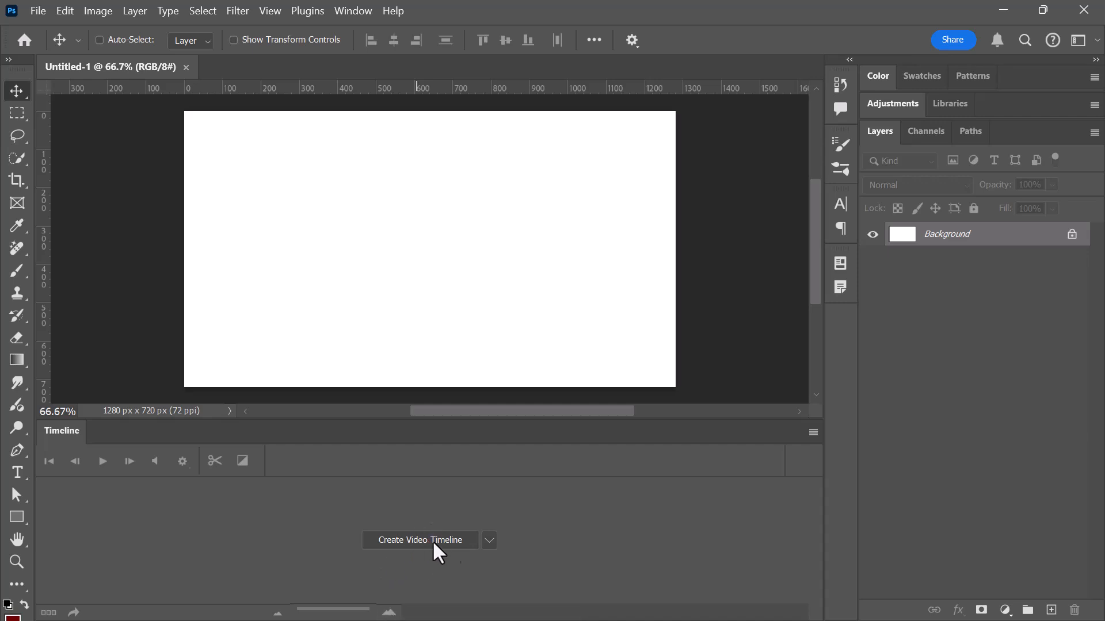
Create a video timeline for the blank document.
click(489, 540)
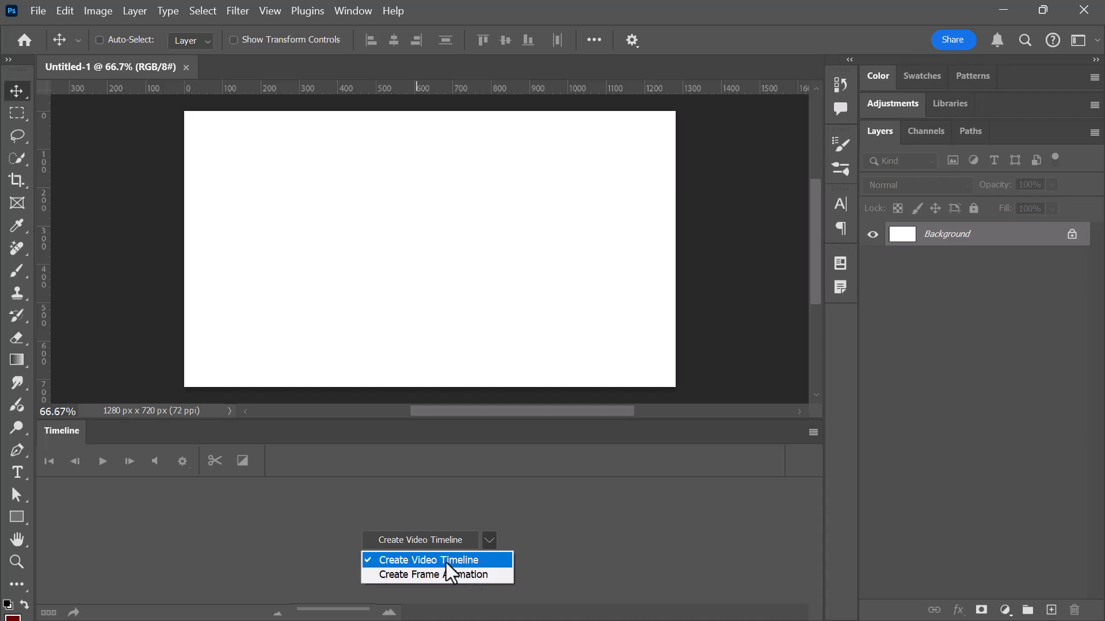
click(420, 539)
click(419, 538)
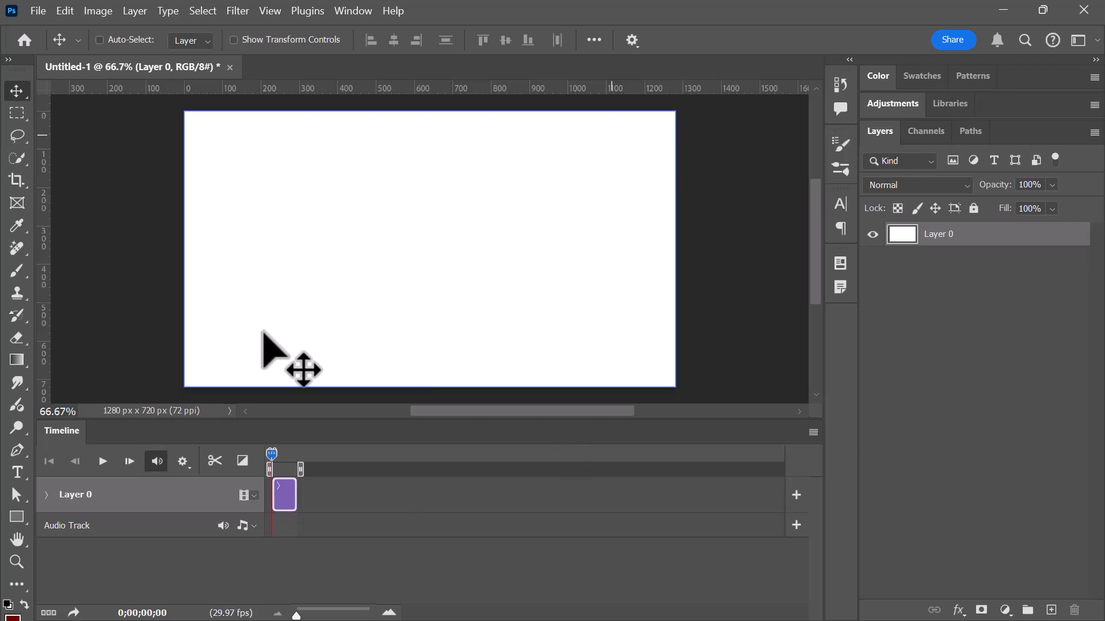
Add anenome.jpg, balloonFish.jpg, conchAndStingRay.jpg, diverNick.jpg, lionFish.jpg and porcupineFish.jpg from the video-animation folder to the video track.
click(255, 495)
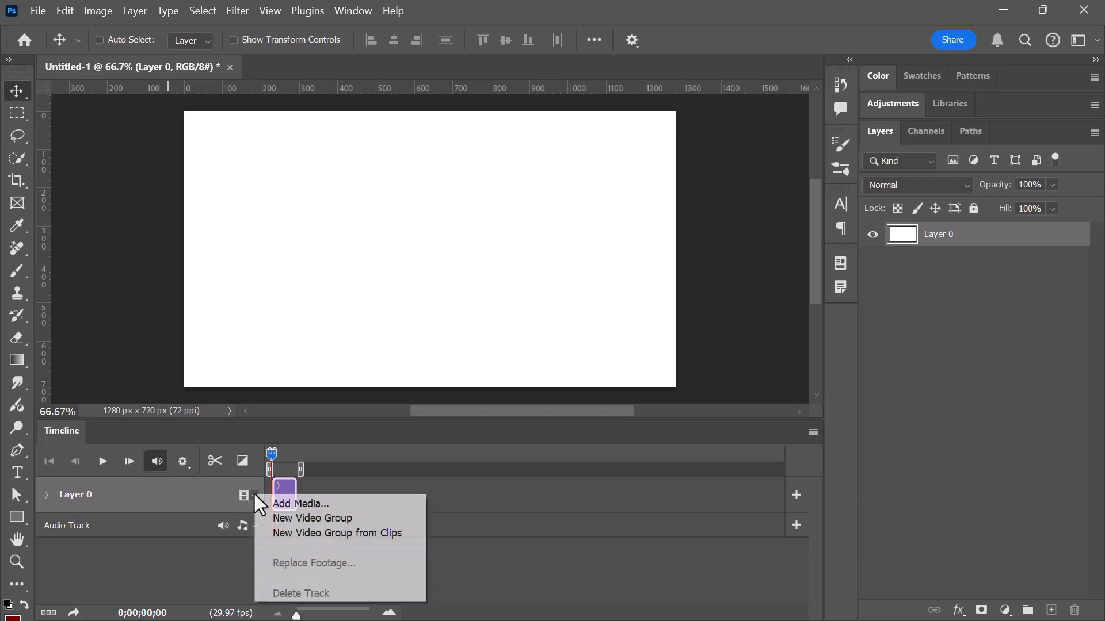
click(353, 503)
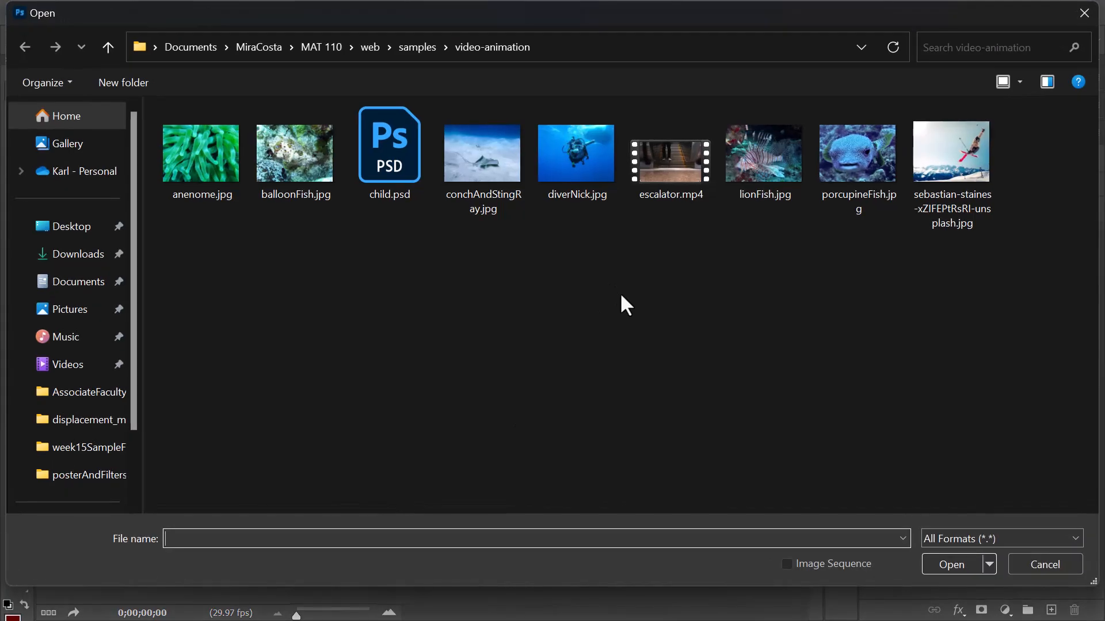
click(212, 161)
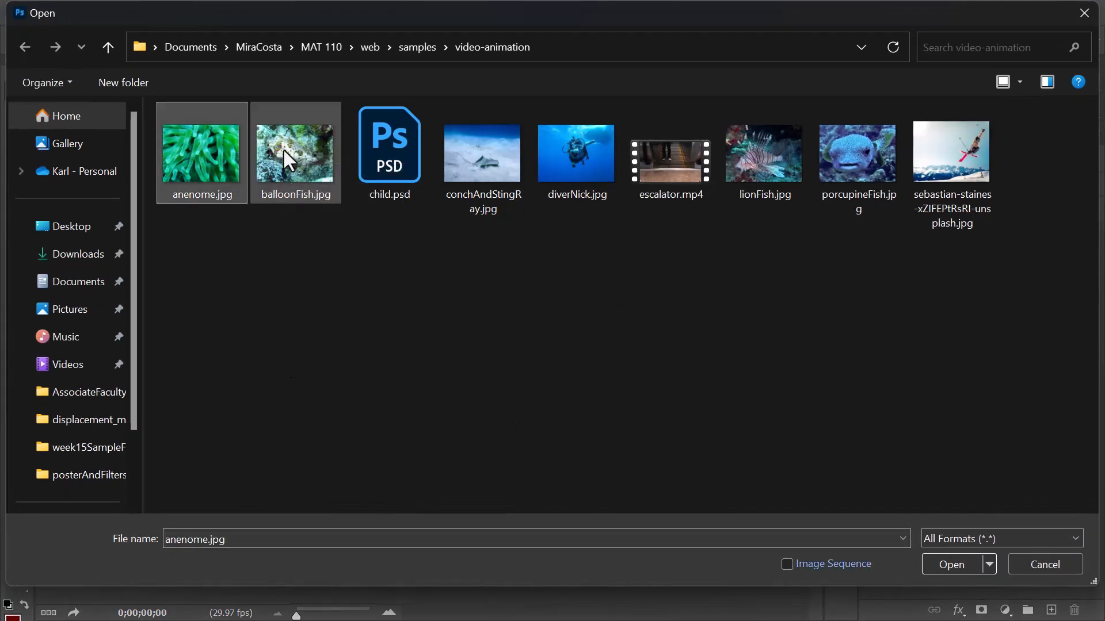
ctrl+click(284, 150)
ctrl+click(511, 161)
ctrl+click(555, 155)
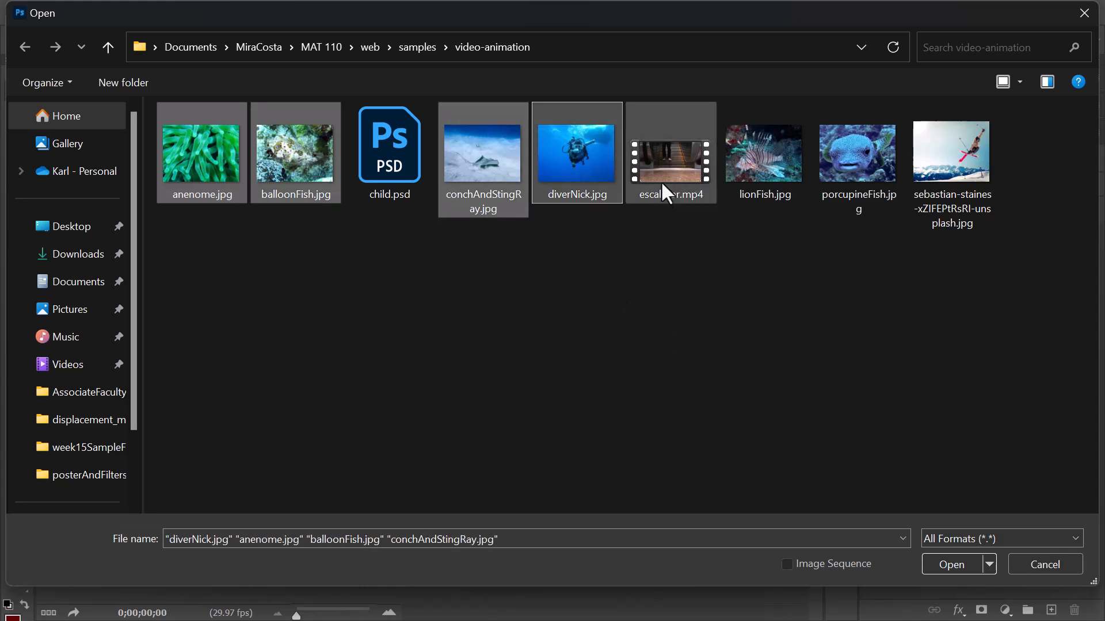
ctrl+click(761, 153)
ctrl+click(855, 158)
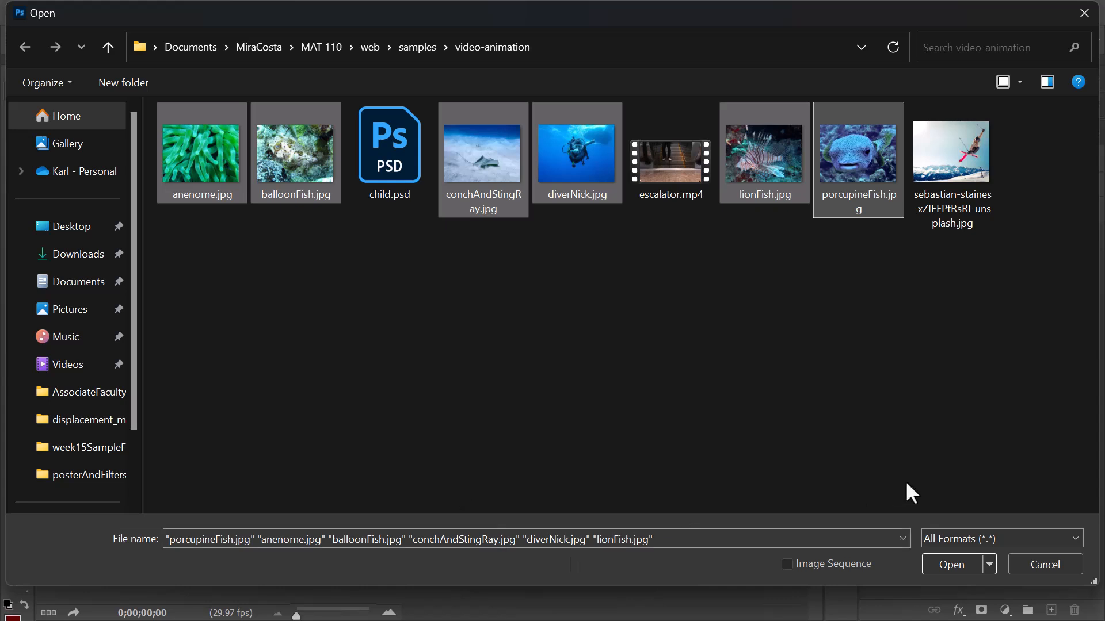
click(944, 564)
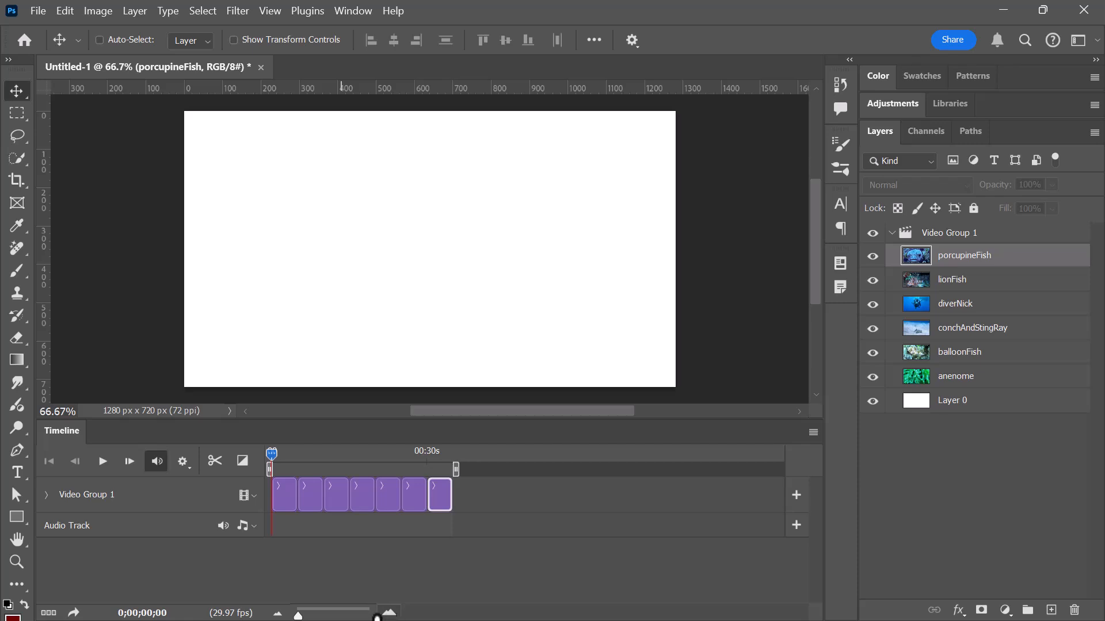
Enlarge the timeline scale until clip thumbnails show, and delete the blank white Layer 0 clip from the video track.
drag(298, 615, 300, 615)
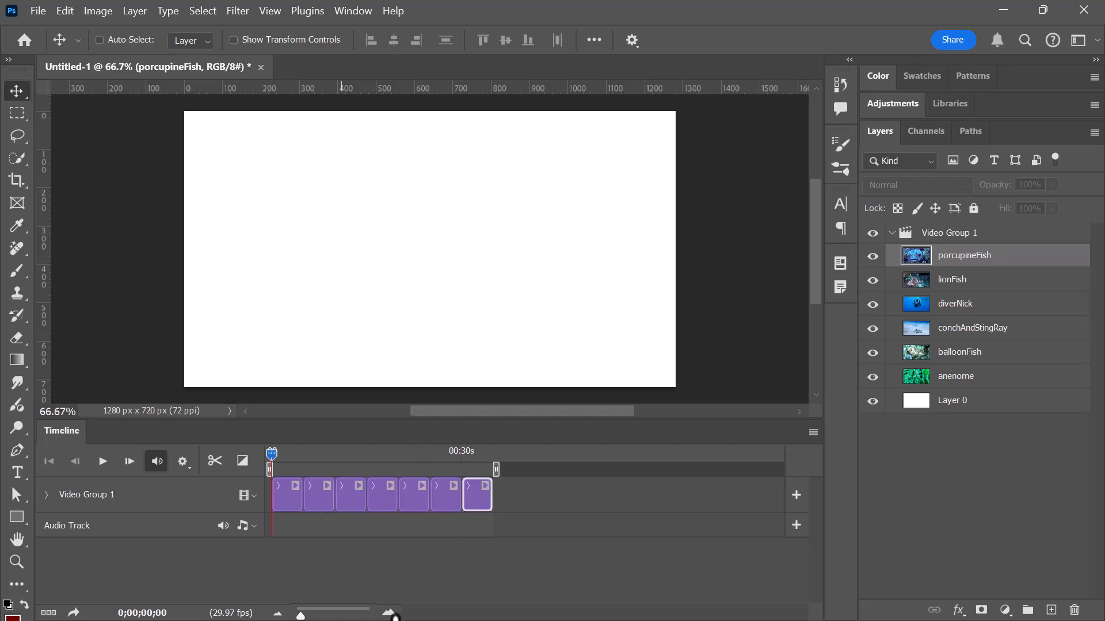
click(389, 612)
drag(305, 616, 308, 616)
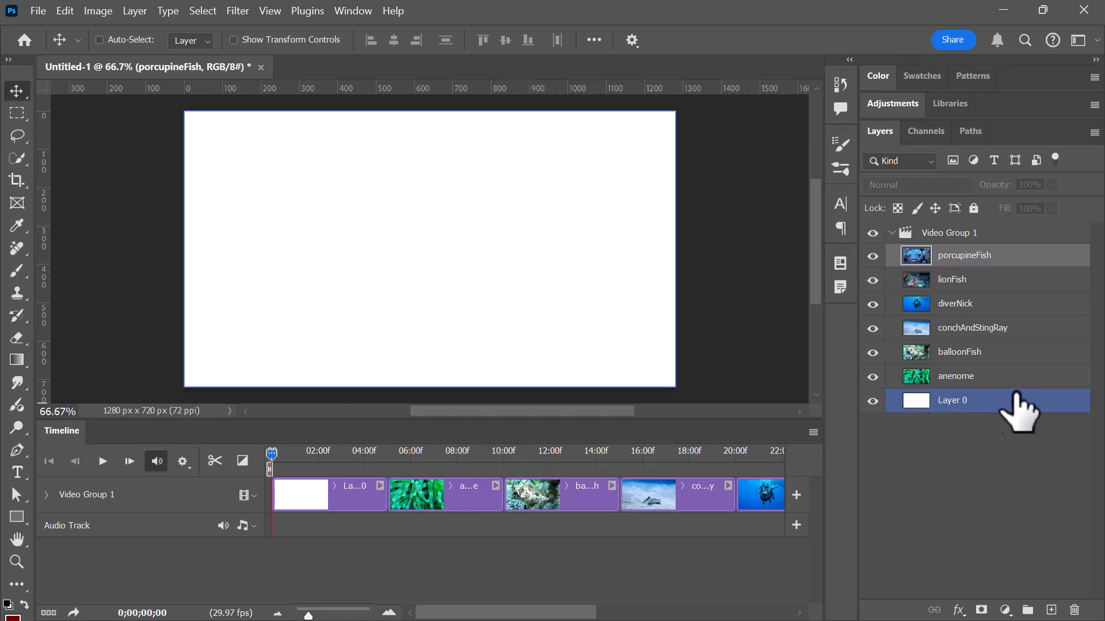
click(332, 503)
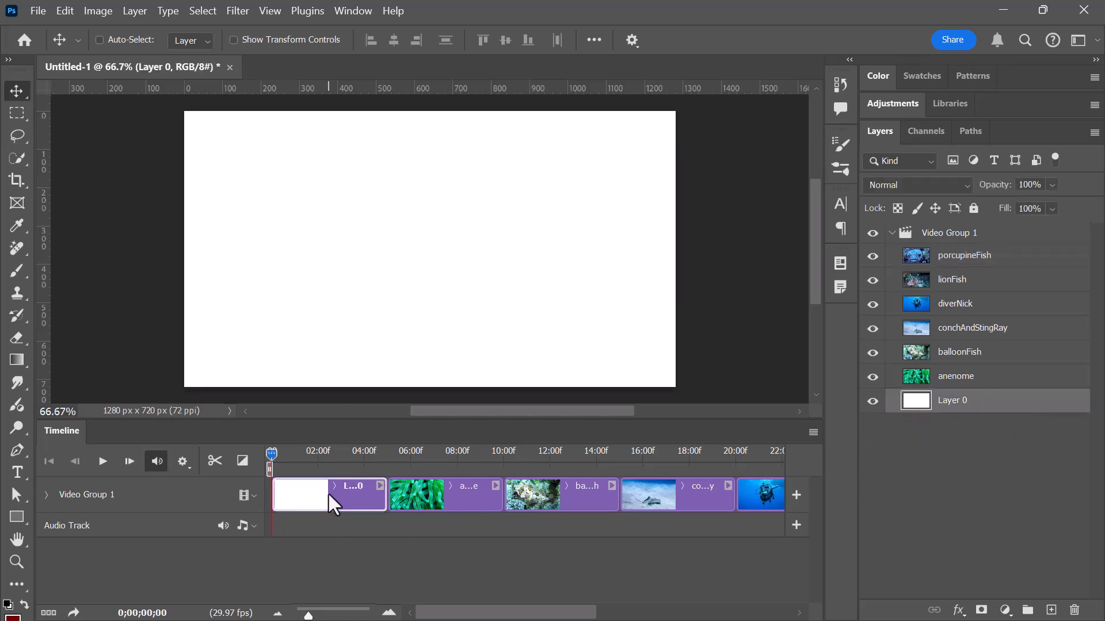
key(Delete)
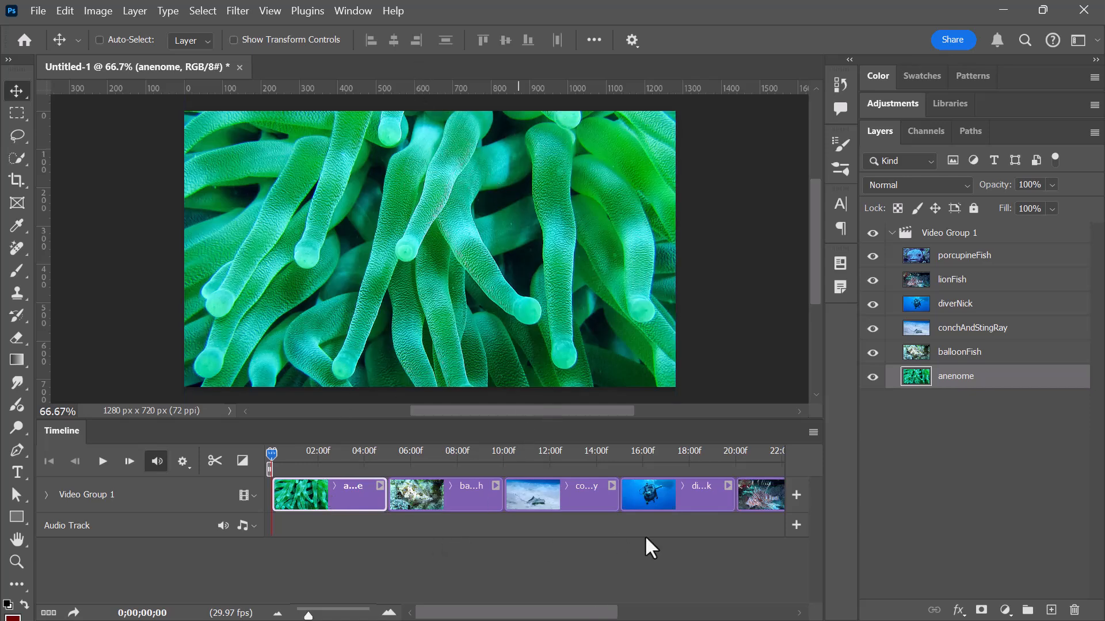
Move the diverNick clip to the beginning of the sequence, ahead of the anenome clip.
click(689, 504)
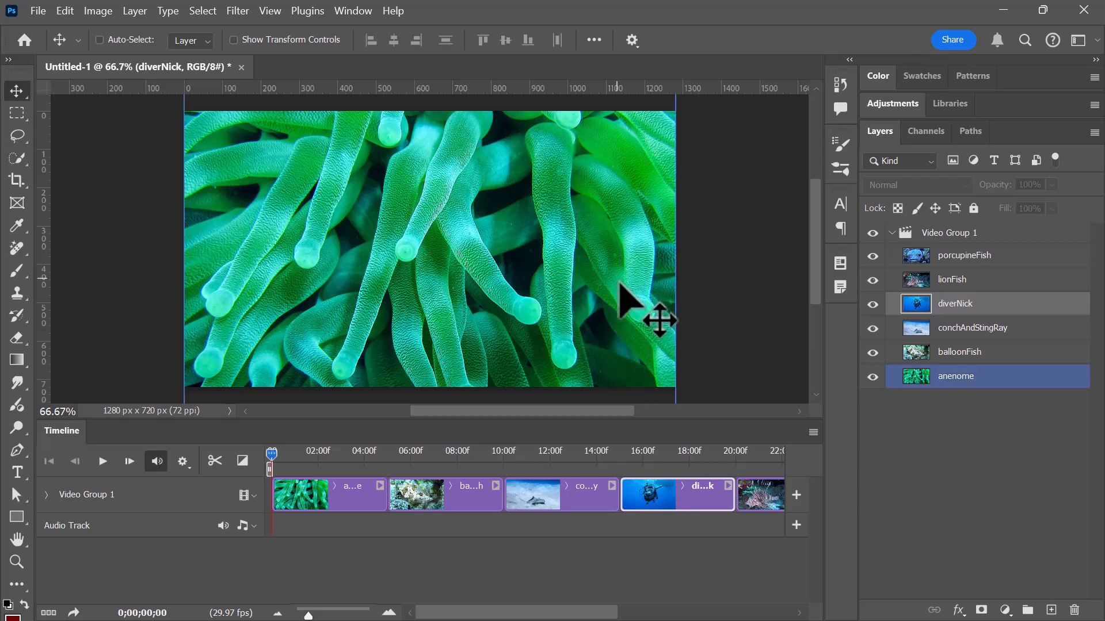
drag(683, 504, 544, 498)
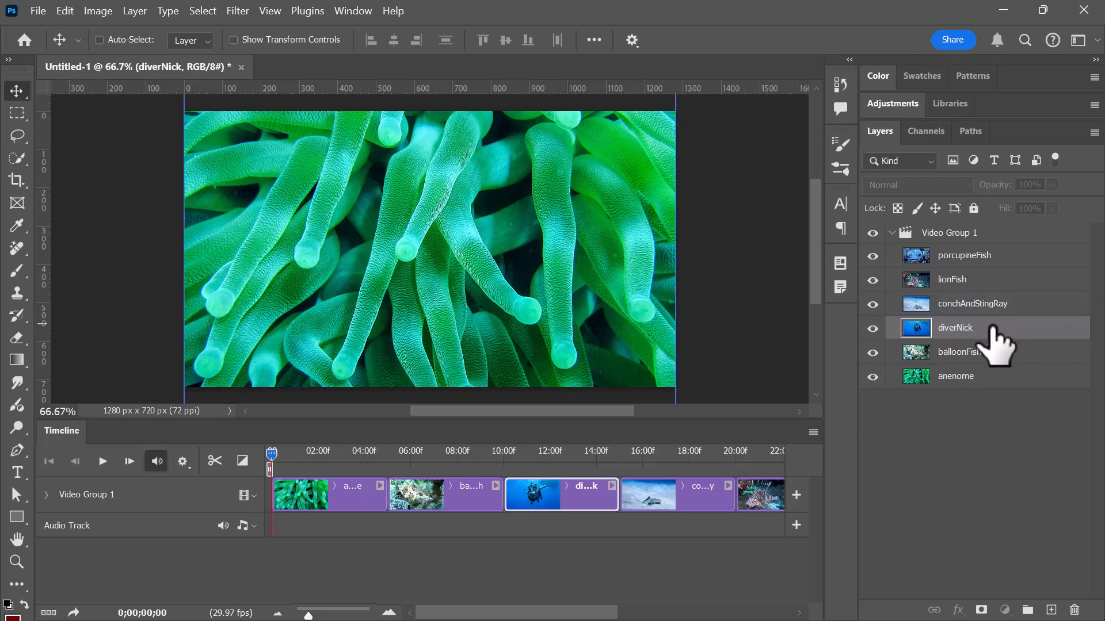
drag(994, 334, 989, 376)
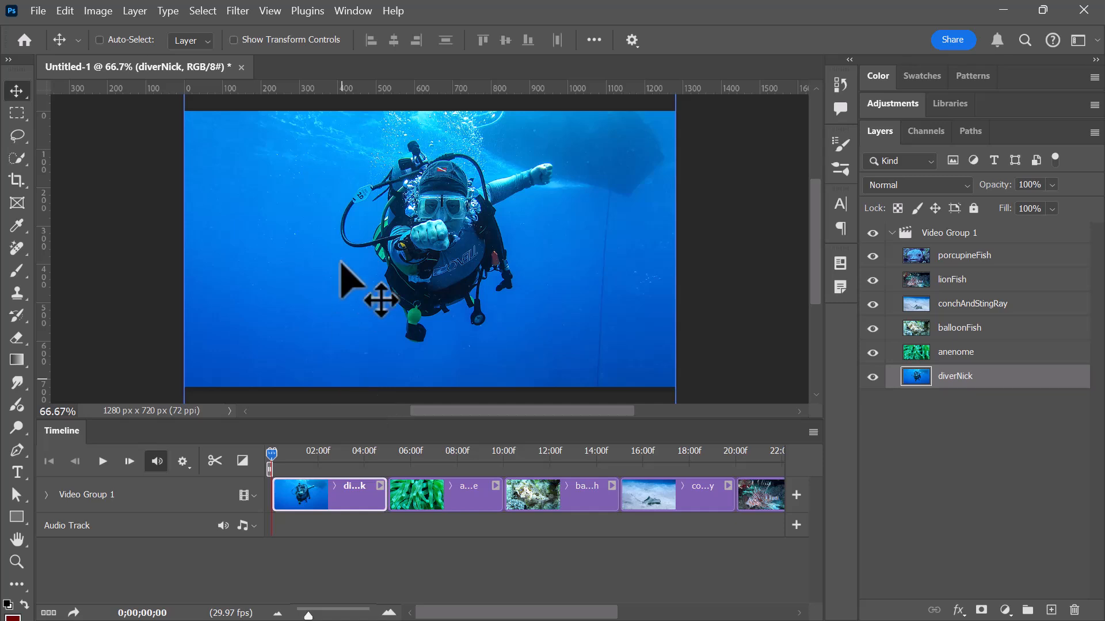
Play back the slideshow from the start to preview the image sequence, and stop it during the balloonFish clip.
key(space)
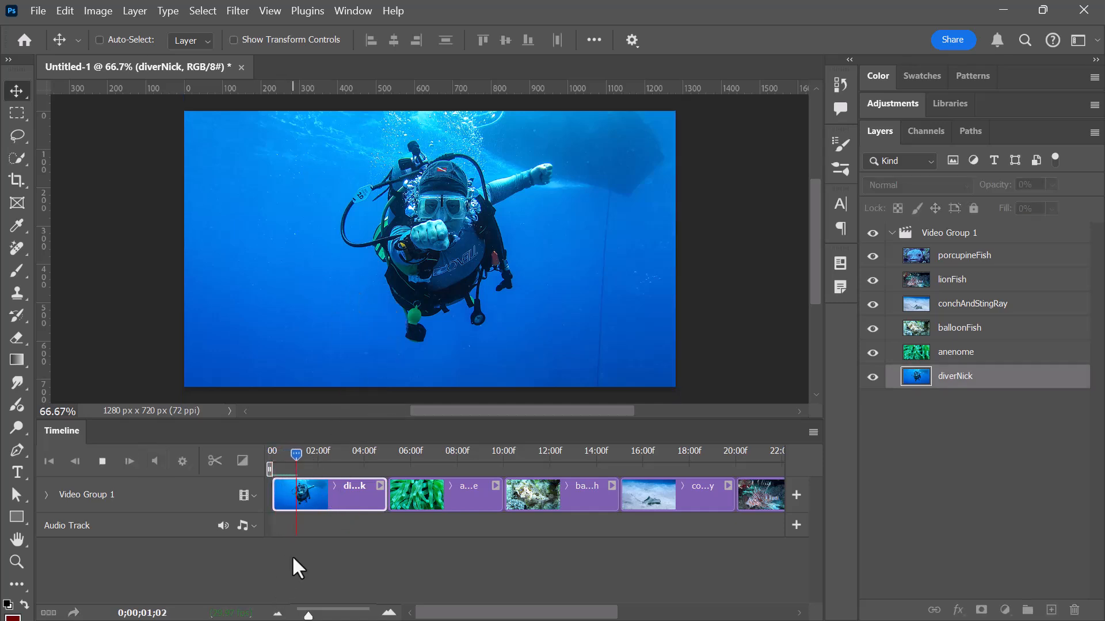
click(102, 462)
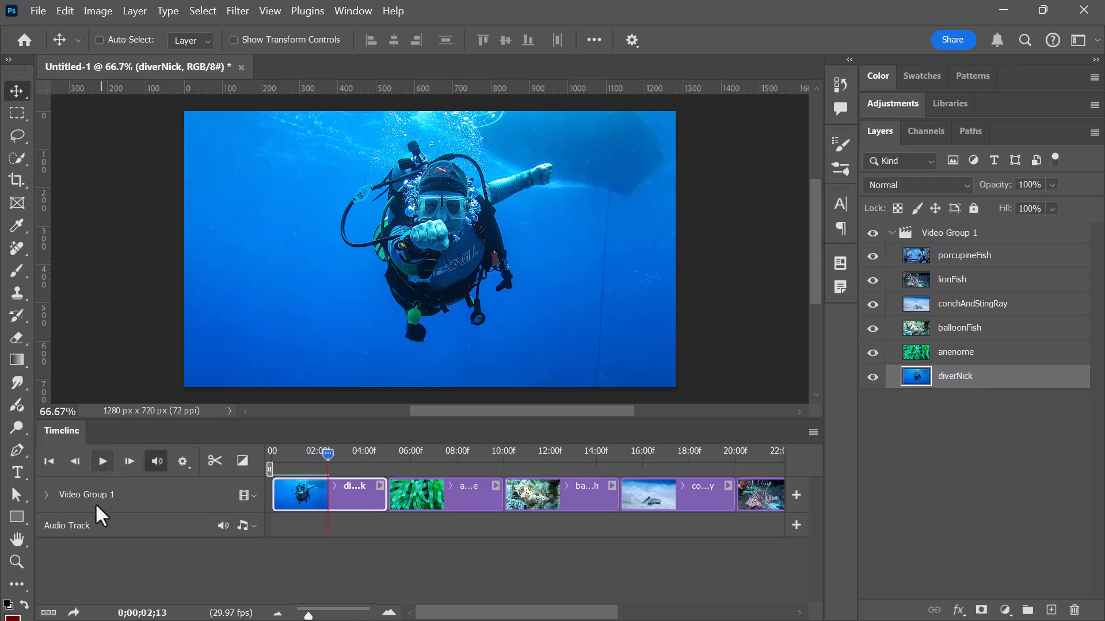
click(103, 461)
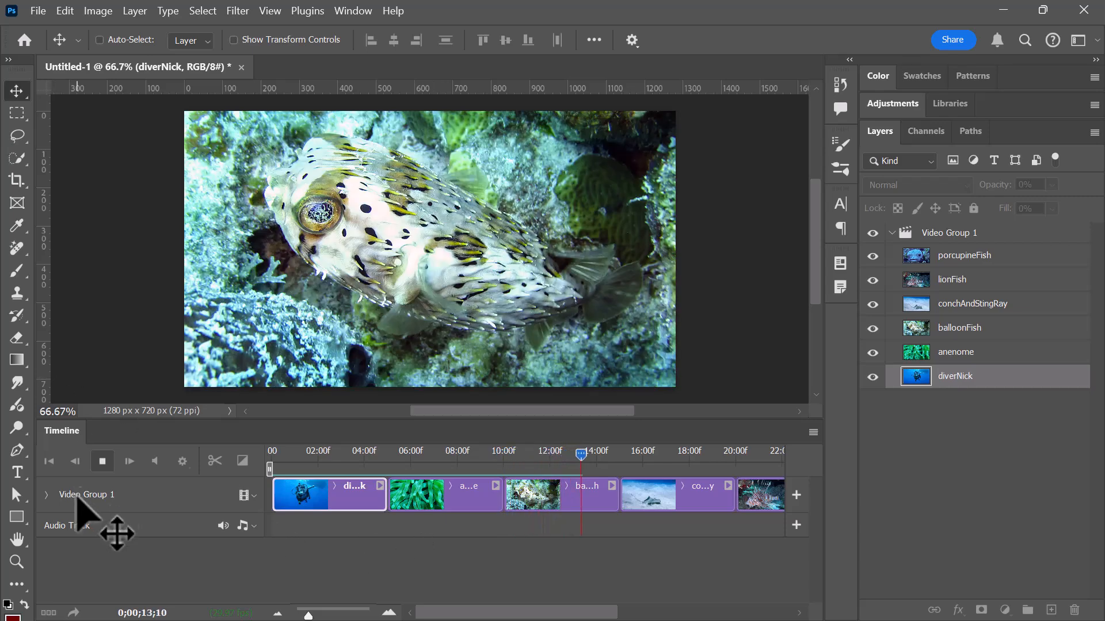
click(103, 461)
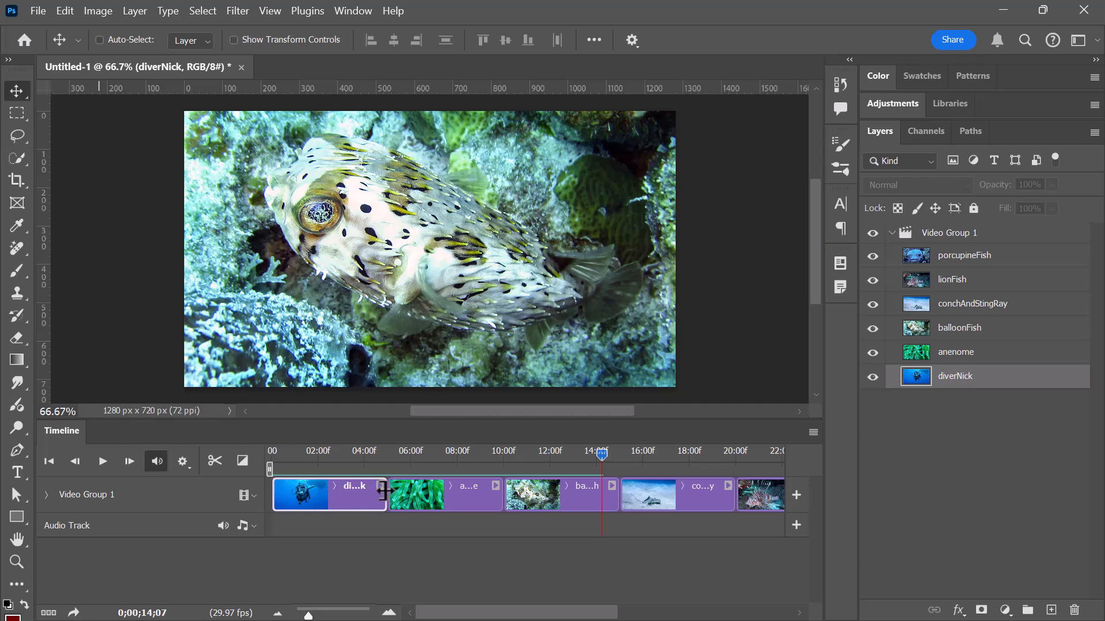
Extend the diverNick clip to about 6 seconds and add a 1 s Fade With Black transition at its start.
drag(384, 492, 408, 490)
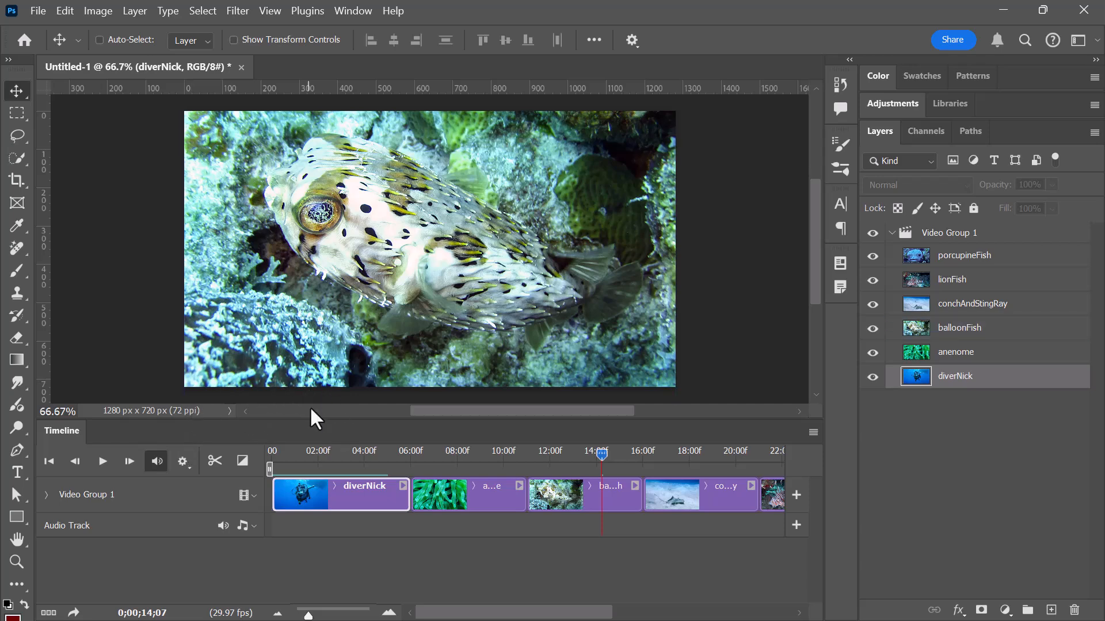
click(242, 460)
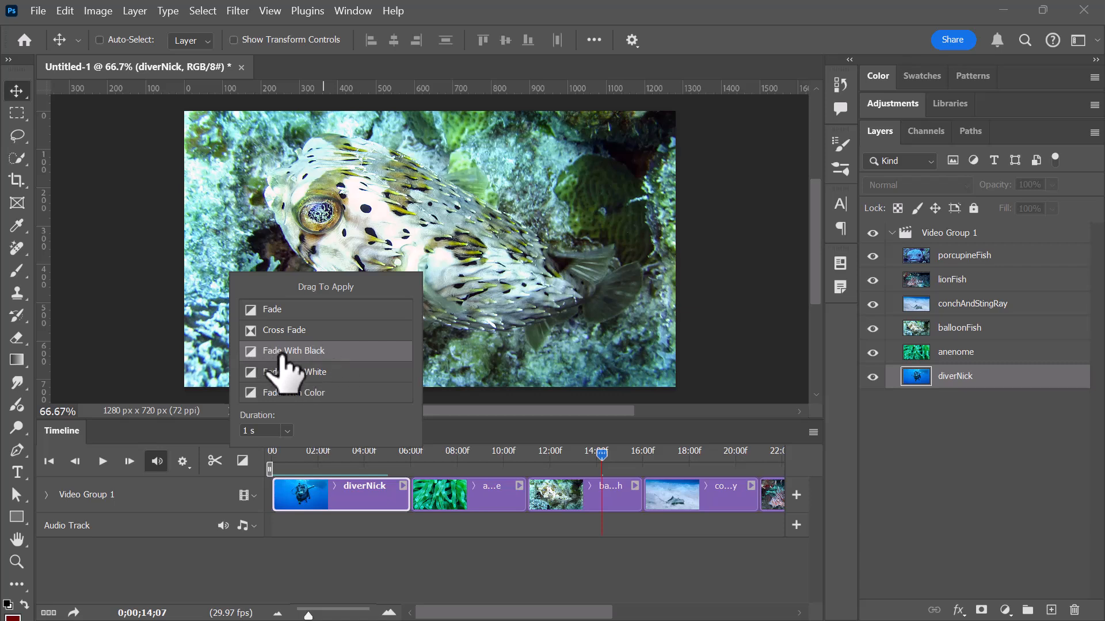
drag(286, 352, 301, 499)
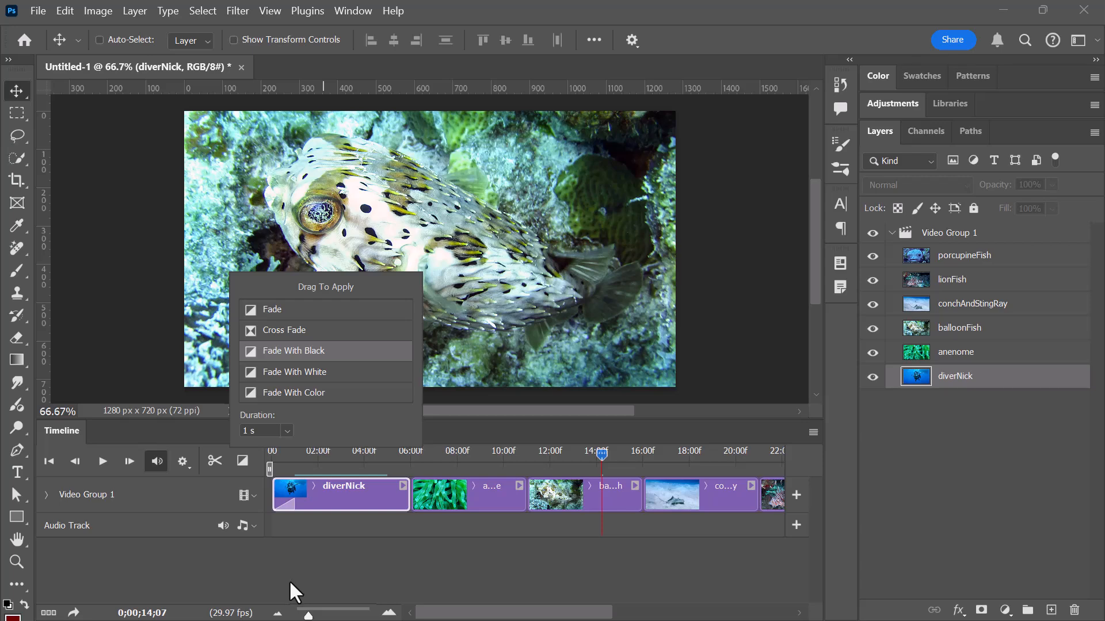
drag(260, 431, 226, 434)
drag(602, 455, 315, 455)
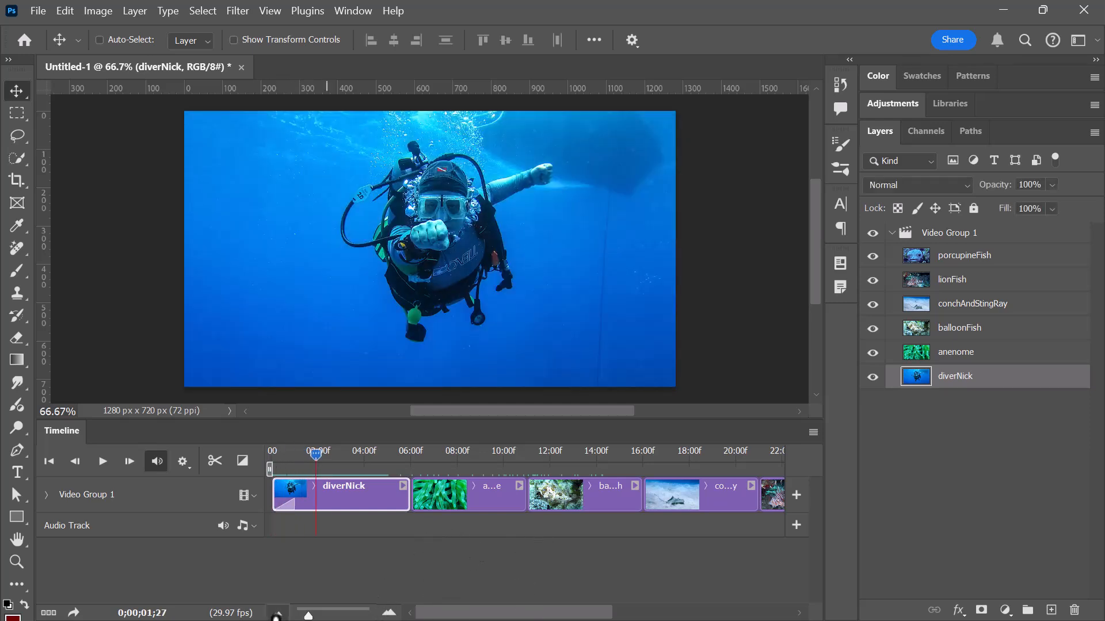
Add a 1 s Fade With Black transition at the end of the porcupineFish clip and return the playhead to 0;00;00;00.
click(278, 614)
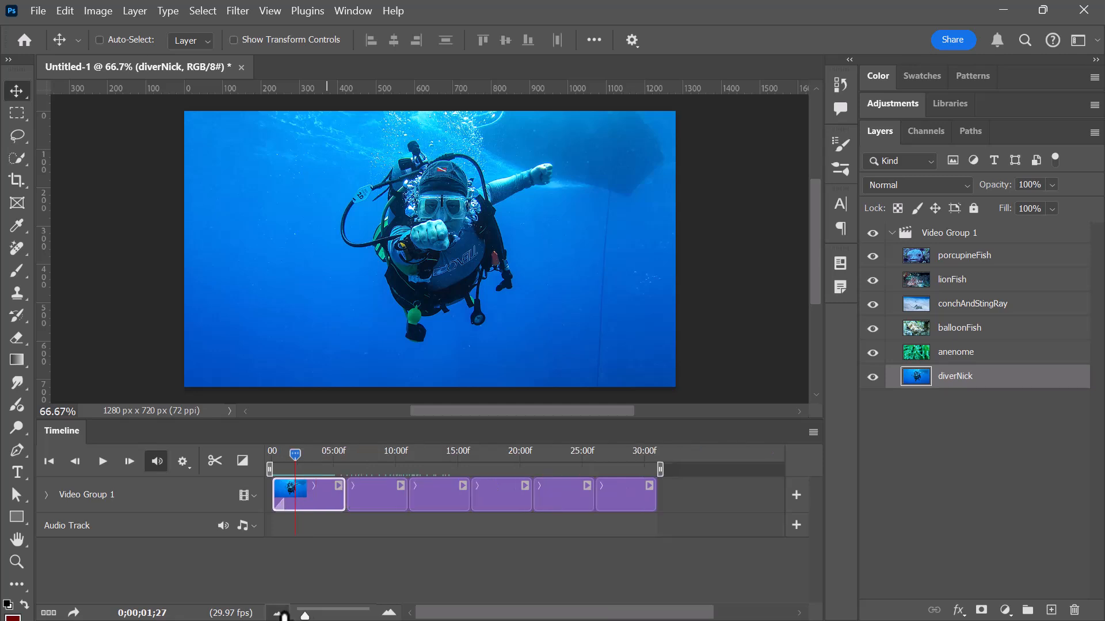
click(632, 487)
click(242, 461)
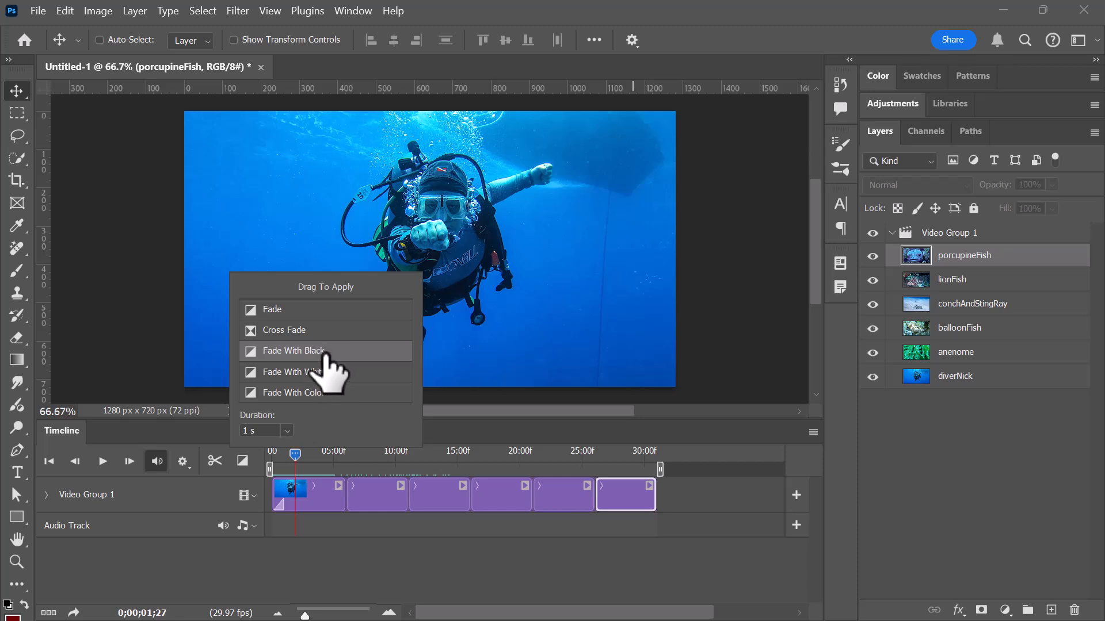
drag(321, 349, 296, 389)
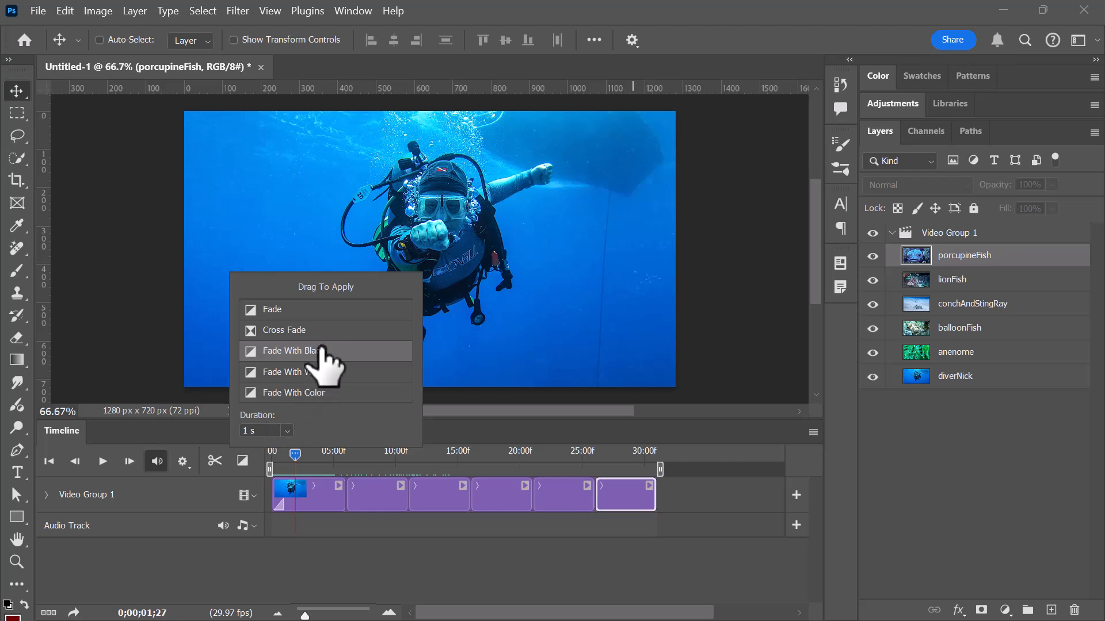
mouse_move(320, 352)
mouse_down()
mouse_move(391, 351)
mouse_move(298, 352)
mouse_move(660, 456)
mouse_move(652, 490)
mouse_up()
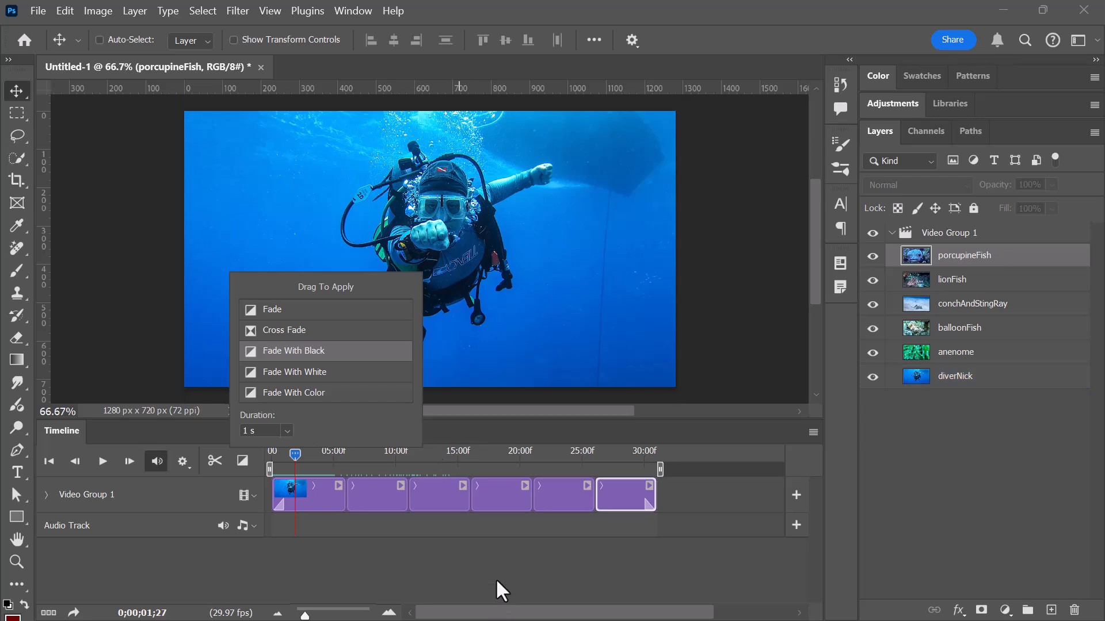
drag(334, 457, 254, 482)
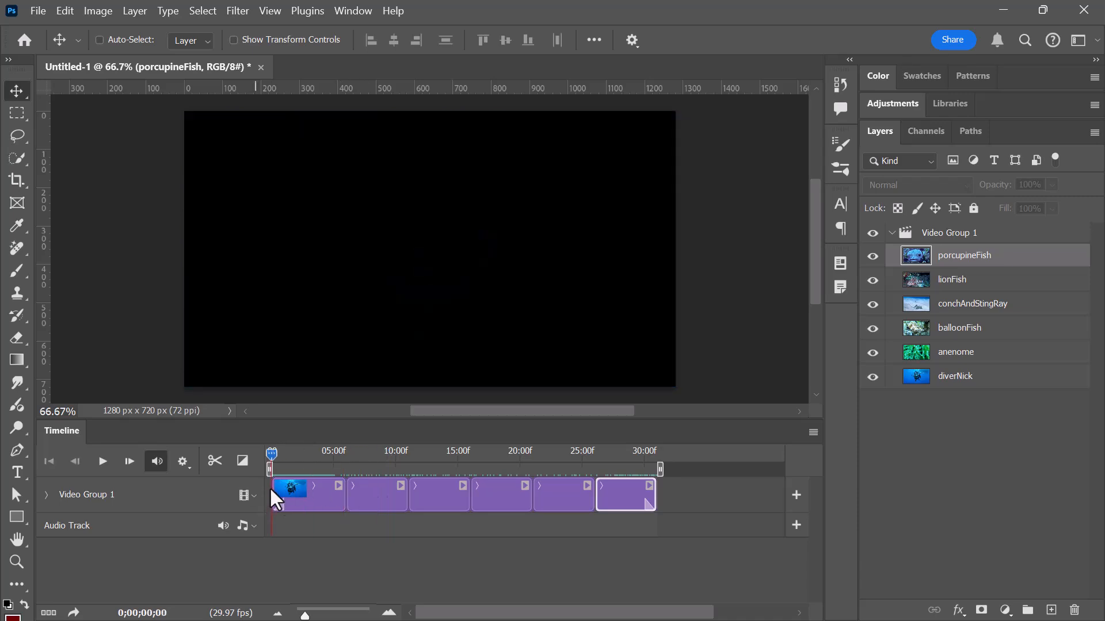
Move the playhead to about 0;00;05;19 and add a 1 s Cross Fade between the diverNick and anenome clips.
drag(268, 451, 341, 454)
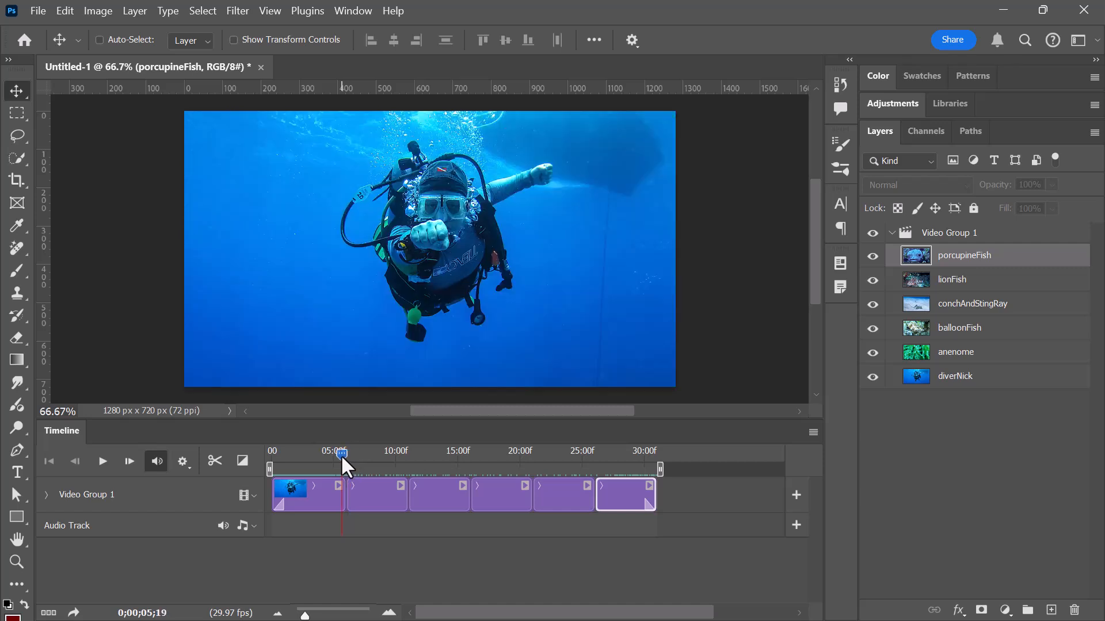
click(242, 461)
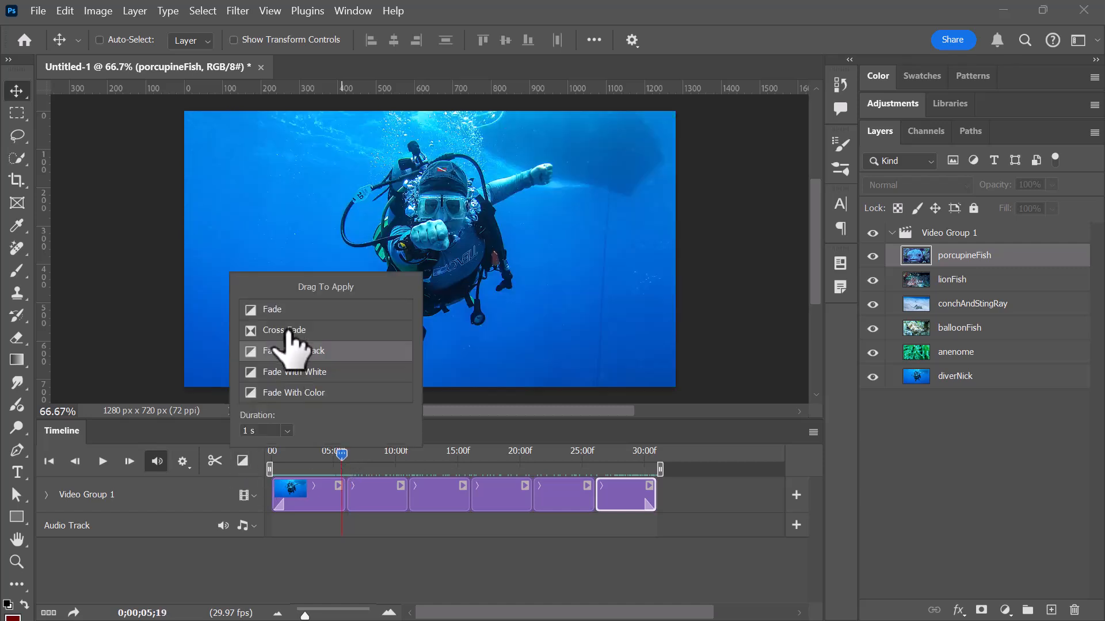
drag(286, 332, 348, 491)
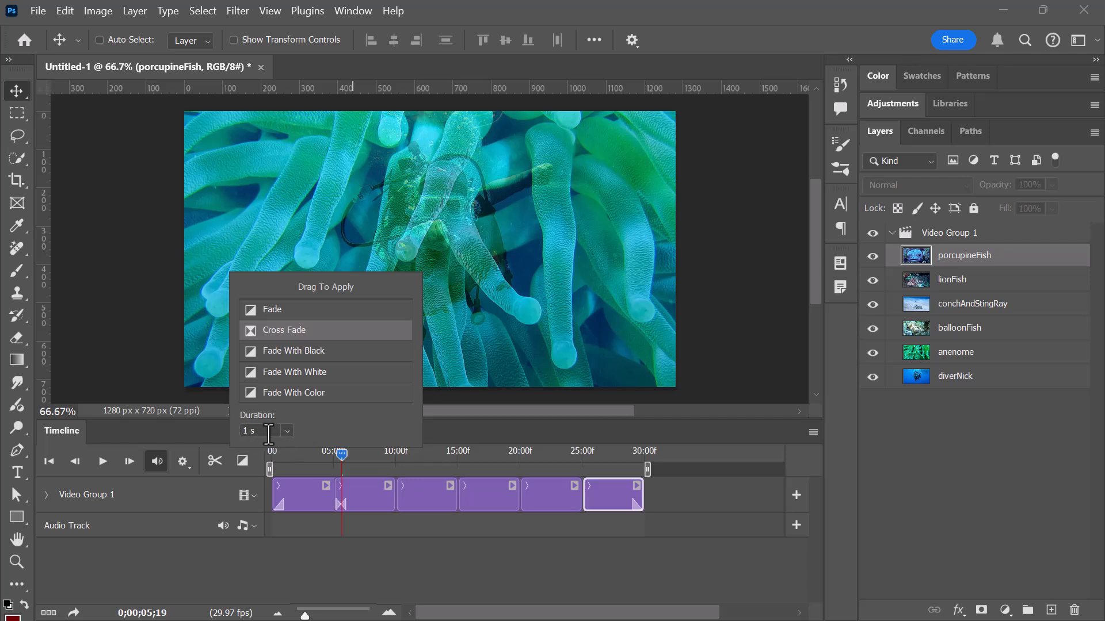
click(241, 458)
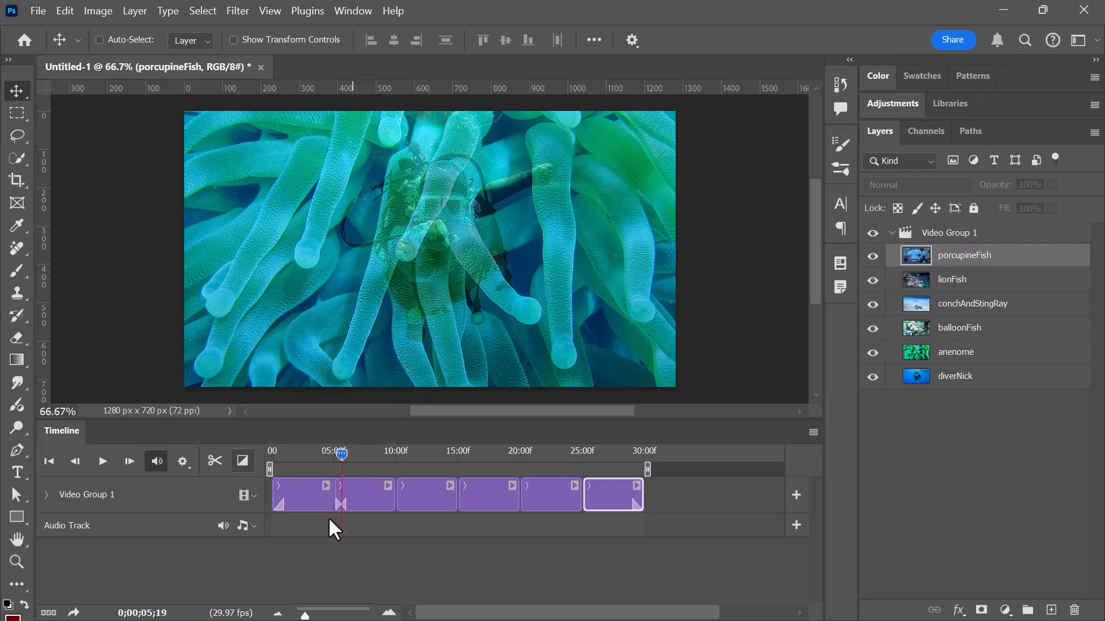
Add 1 s Cross Fade transitions between anenome and balloonFish, and between balloonFish and conchAndStingRay.
click(243, 460)
mouse_move(294, 331)
mouse_down()
mouse_move(426, 460)
mouse_move(396, 499)
mouse_up()
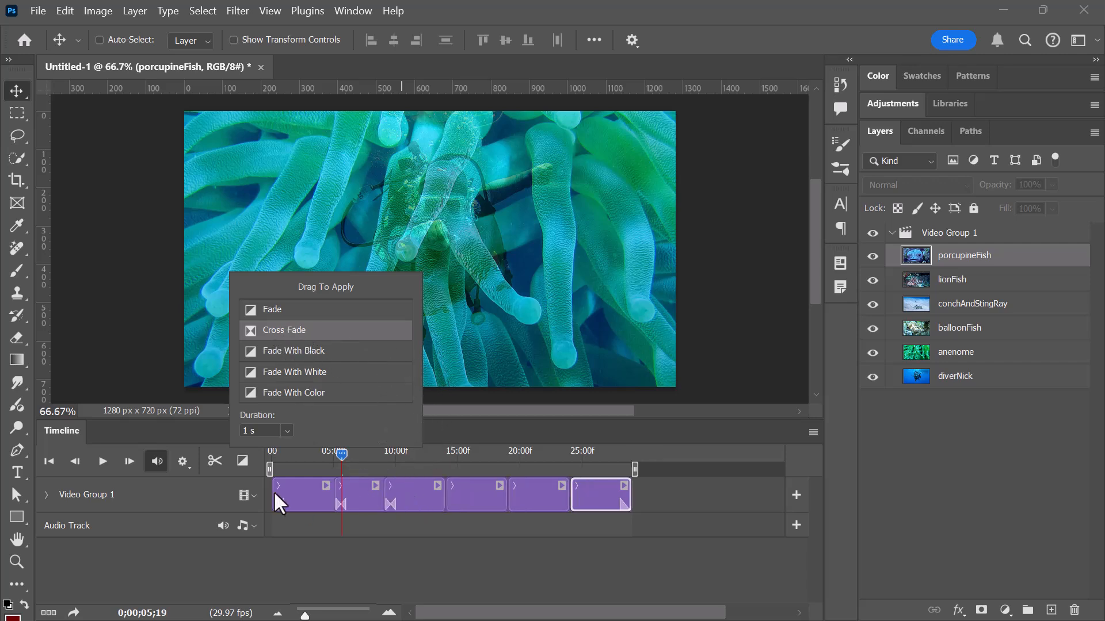
click(246, 460)
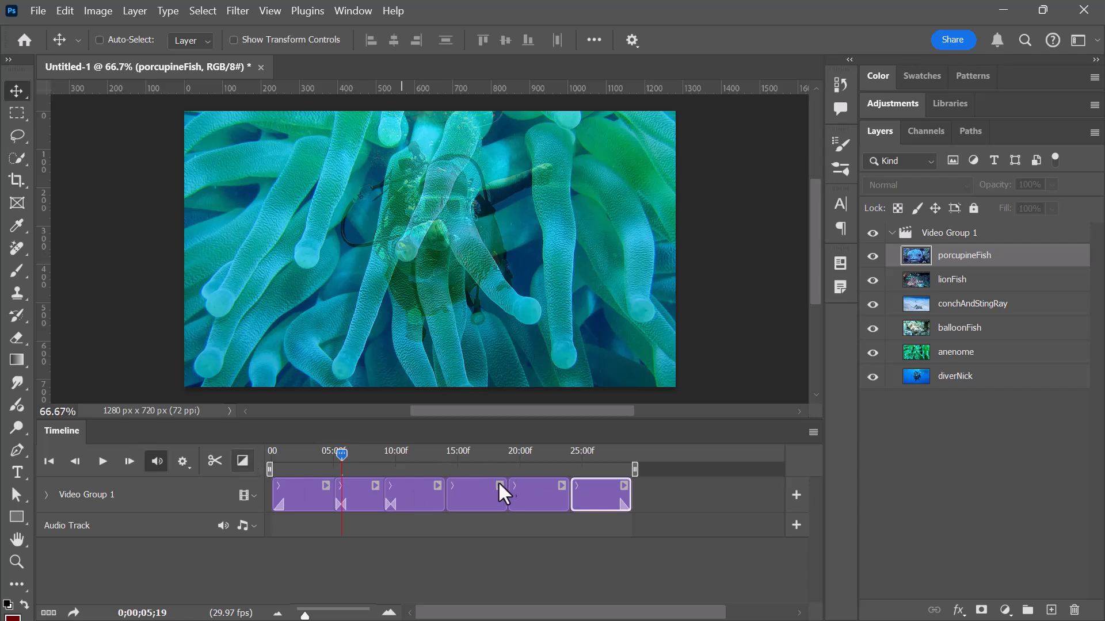
click(244, 461)
mouse_move(322, 332)
mouse_down()
mouse_move(465, 450)
mouse_move(451, 504)
mouse_move(447, 489)
mouse_up()
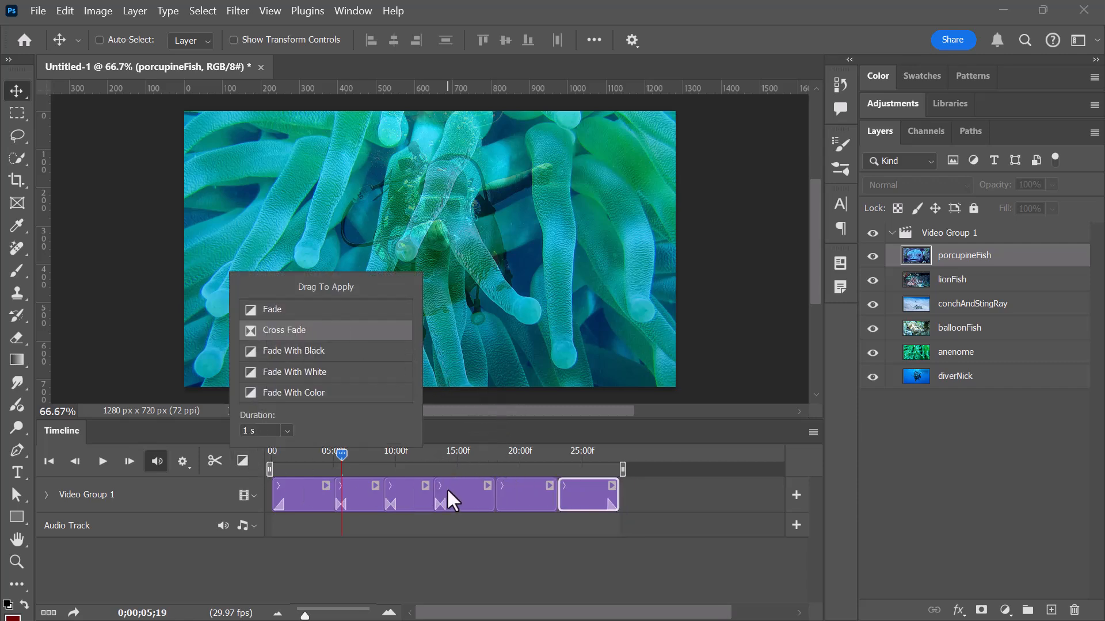
click(236, 463)
Add 1 s Cross Fade transitions between conchAndStingRay and lionFish, and between lionFish and porcupineFish.
click(238, 459)
mouse_move(271, 334)
mouse_down()
mouse_move(537, 476)
mouse_move(506, 500)
mouse_move(500, 486)
mouse_up()
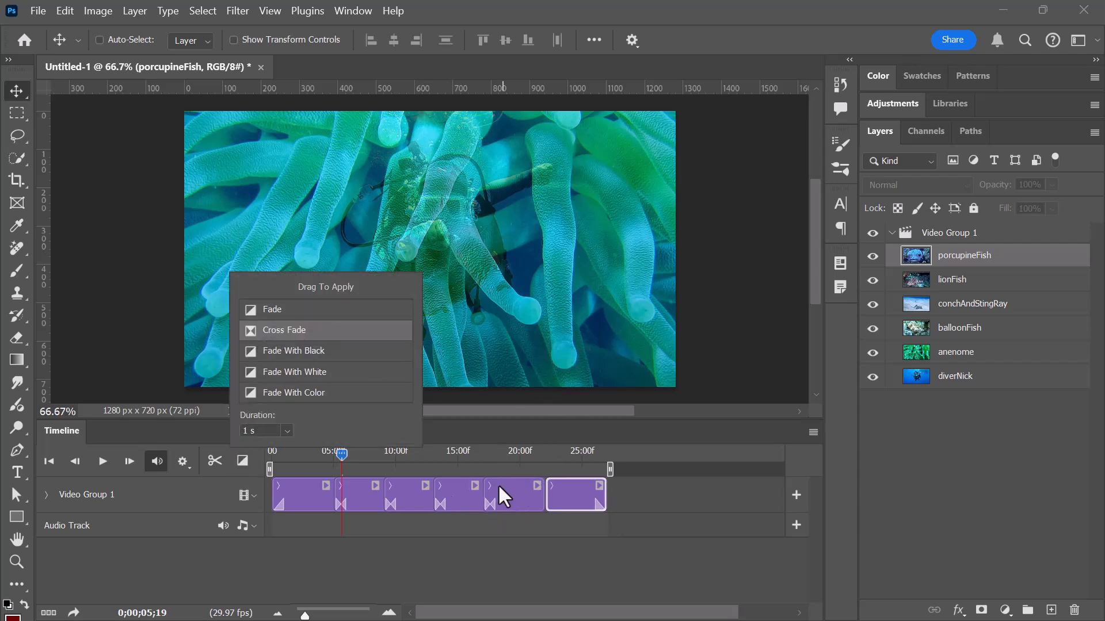
click(239, 459)
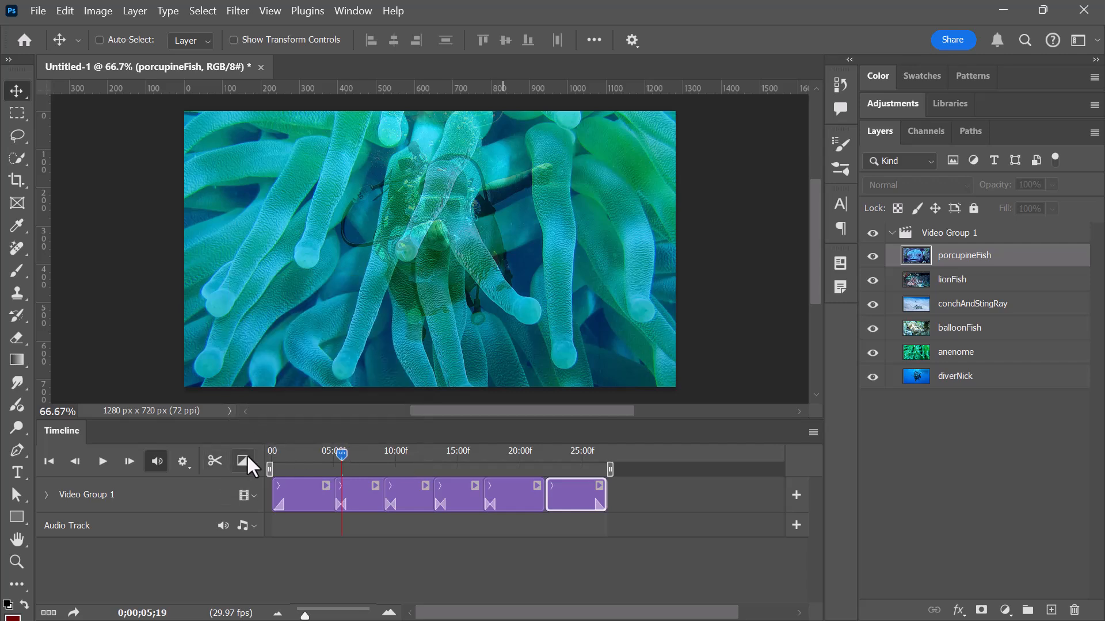
click(242, 461)
mouse_move(304, 332)
mouse_down()
mouse_move(578, 483)
mouse_move(545, 488)
mouse_up()
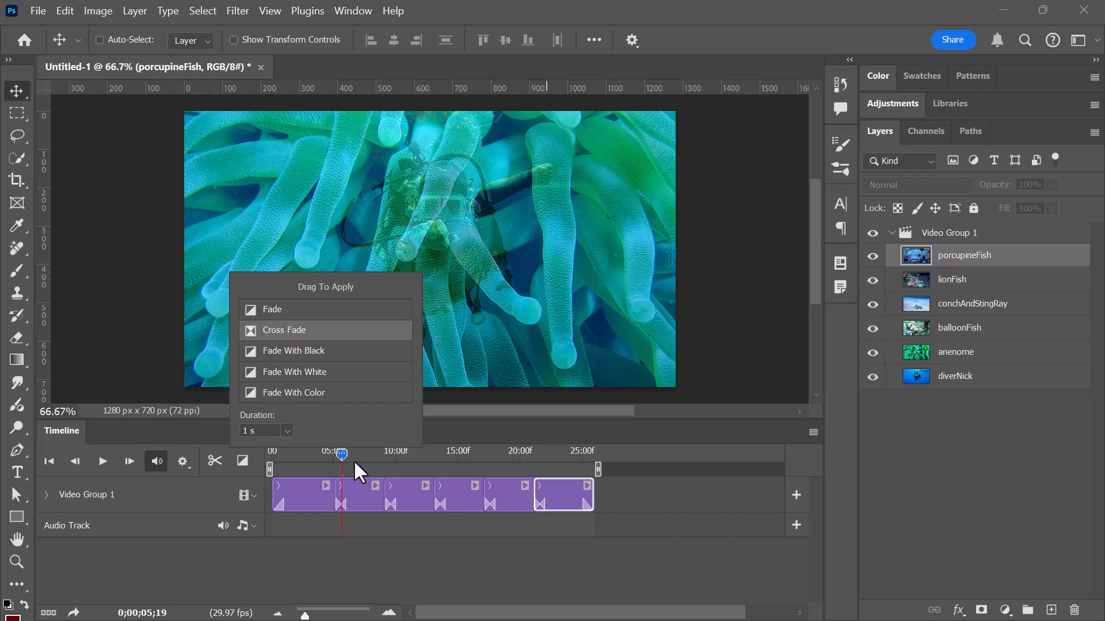
Return the playhead to 0;00;00;00 and play the slideshow through to the porcupineFish clip to preview the transitions.
drag(355, 463, 268, 457)
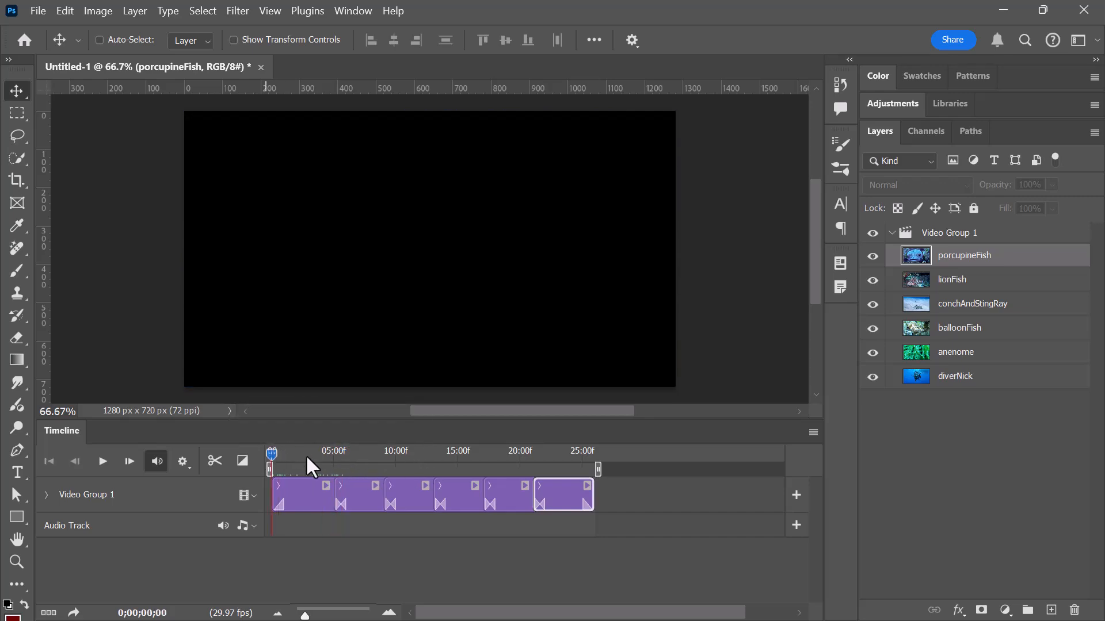
key(space)
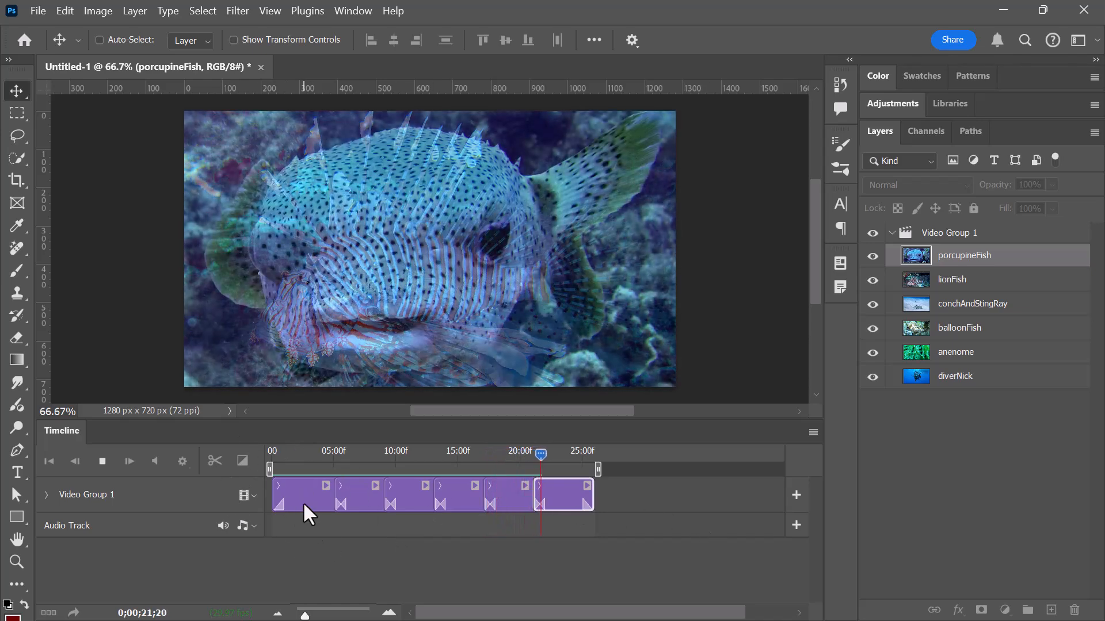
click(301, 492)
Expand the diverNick clip's keyframe properties and apply Zoom motion to it, zooming in from the center with Resize to Fill Canvas on.
drag(569, 454, 296, 457)
click(306, 495)
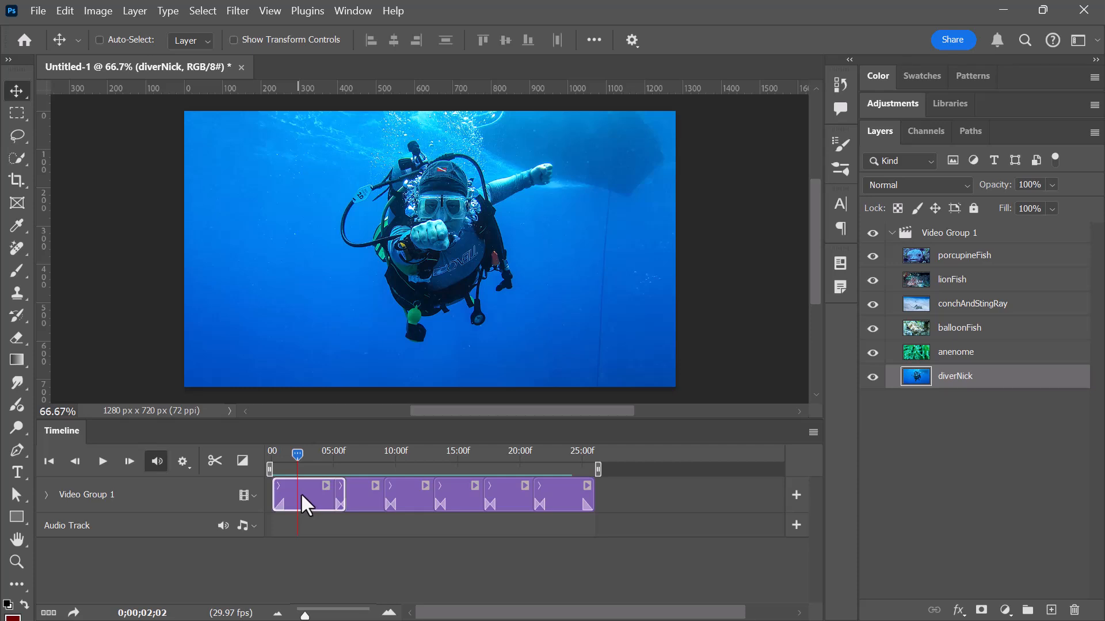
right_click(300, 492)
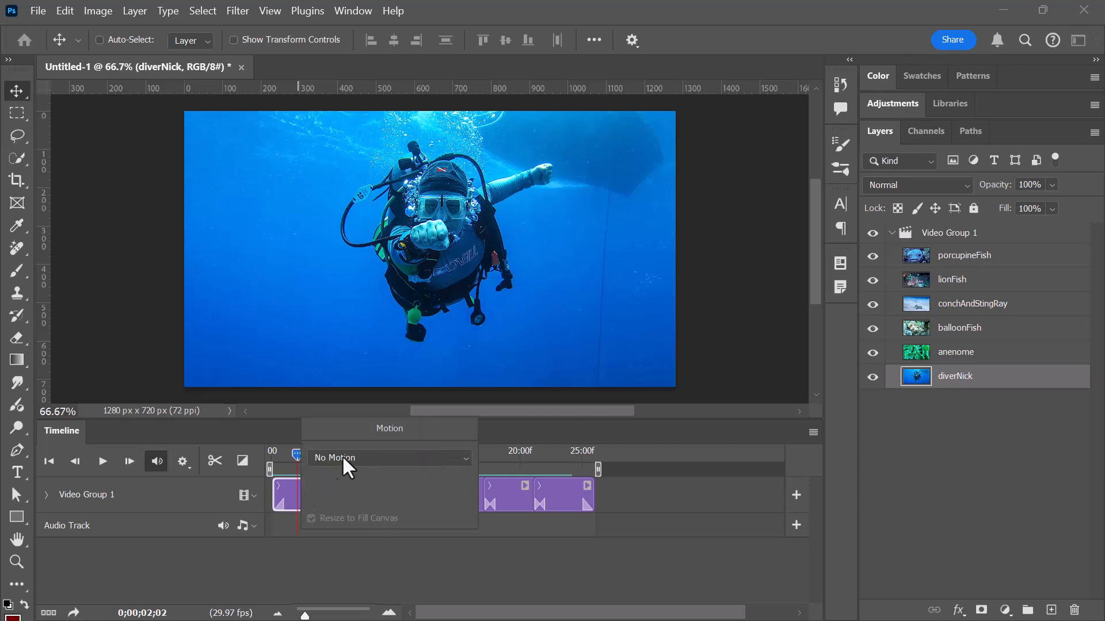
click(281, 486)
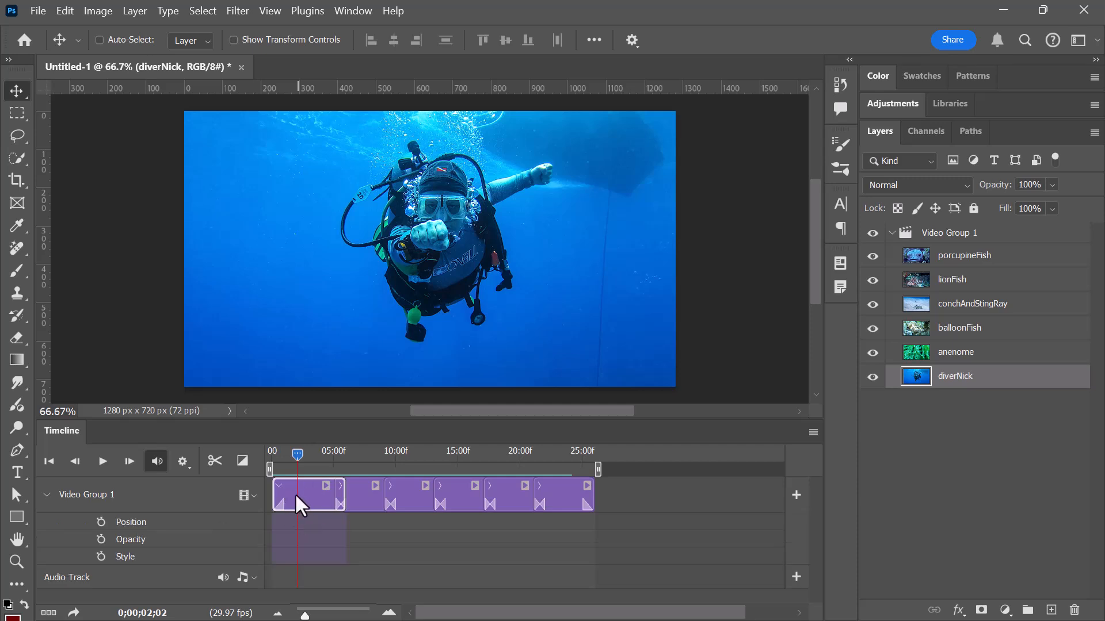
right_click(301, 491)
click(355, 457)
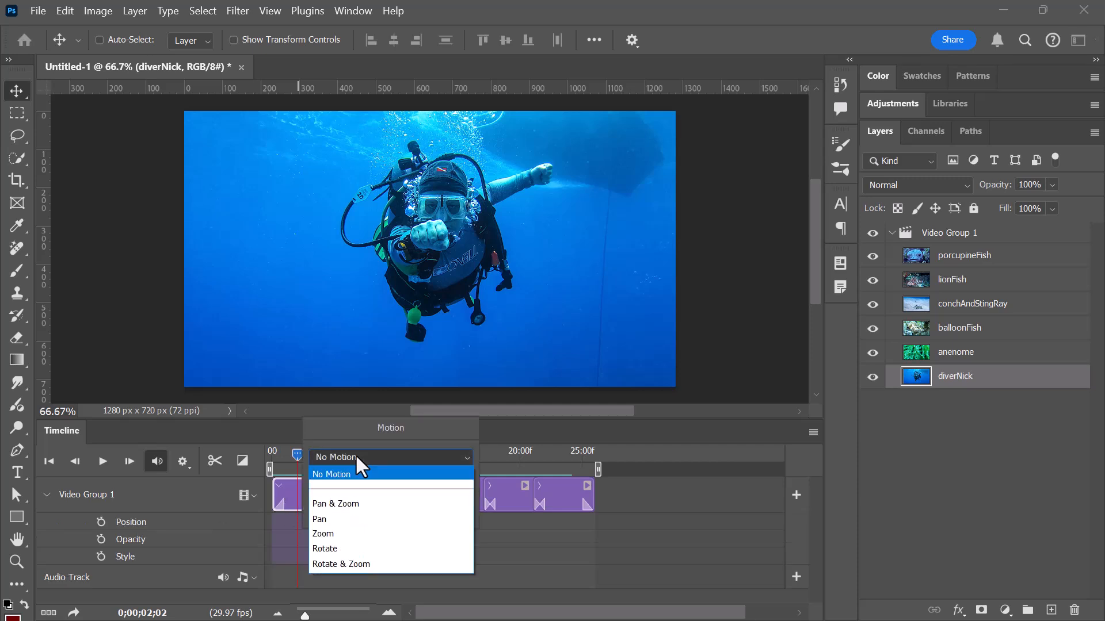
click(341, 533)
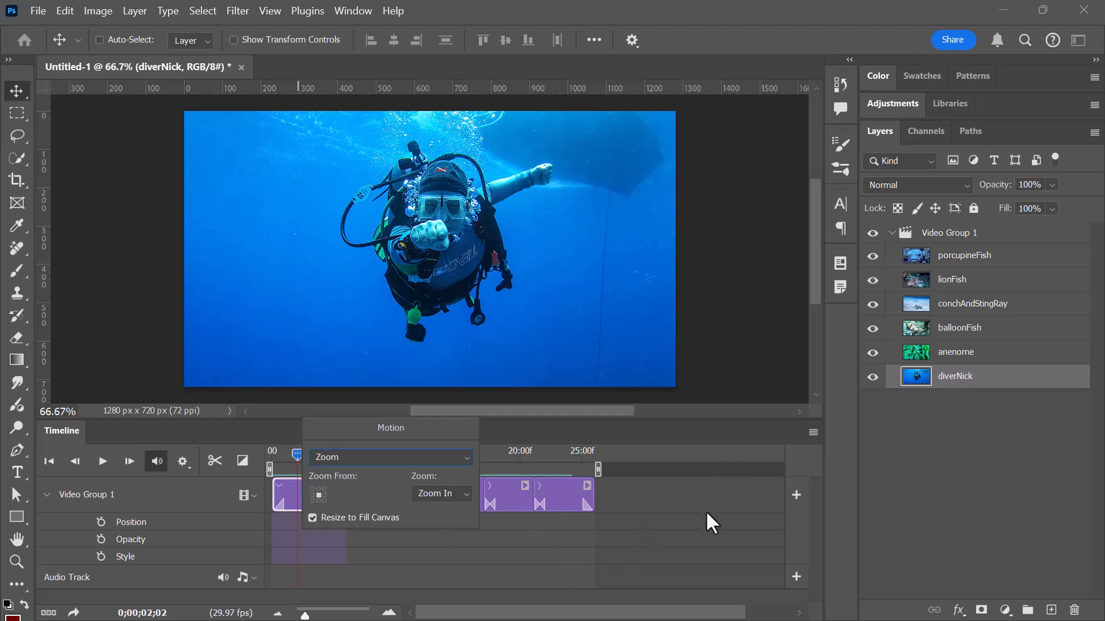
click(728, 504)
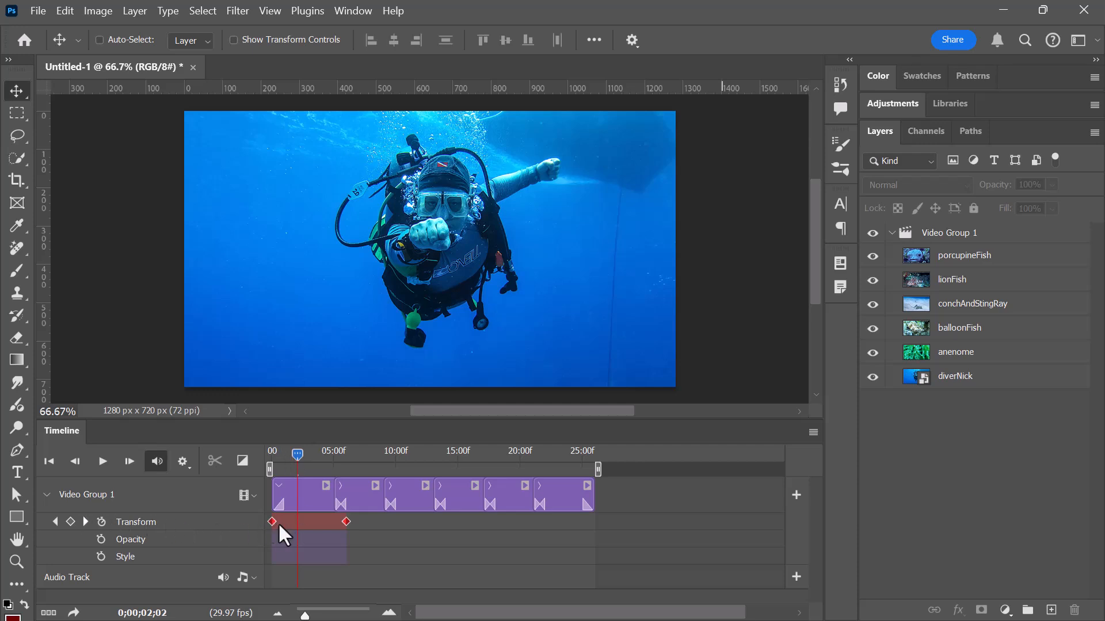
Move the playhead to the anenome clip and apply Pan motion to it with a pan angle of 3.
drag(295, 462, 357, 464)
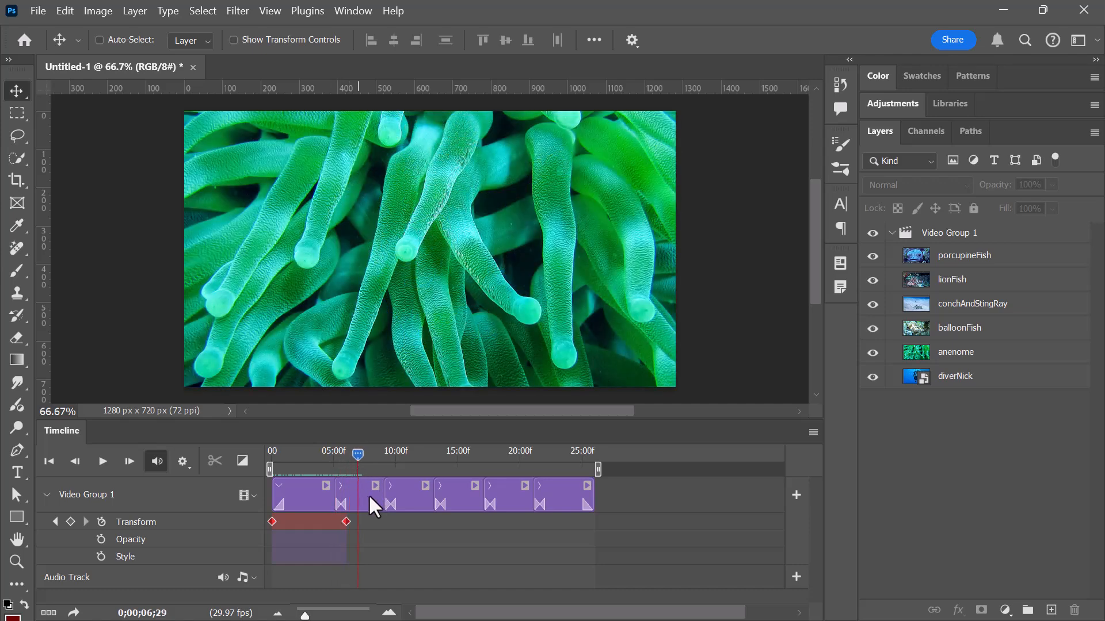
click(369, 495)
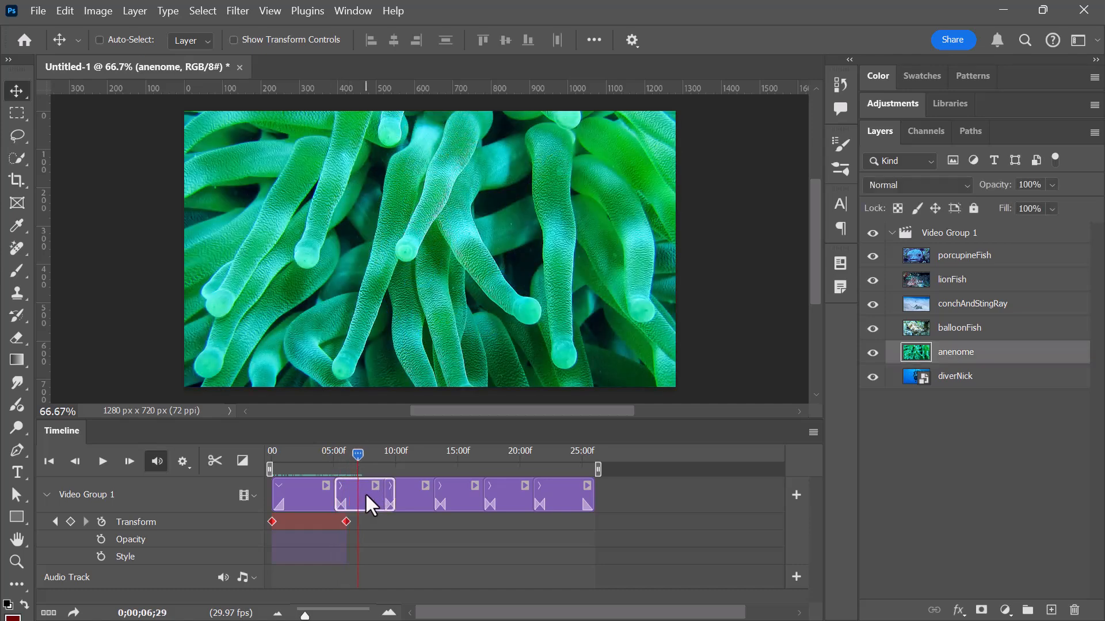
right_click(364, 492)
click(436, 458)
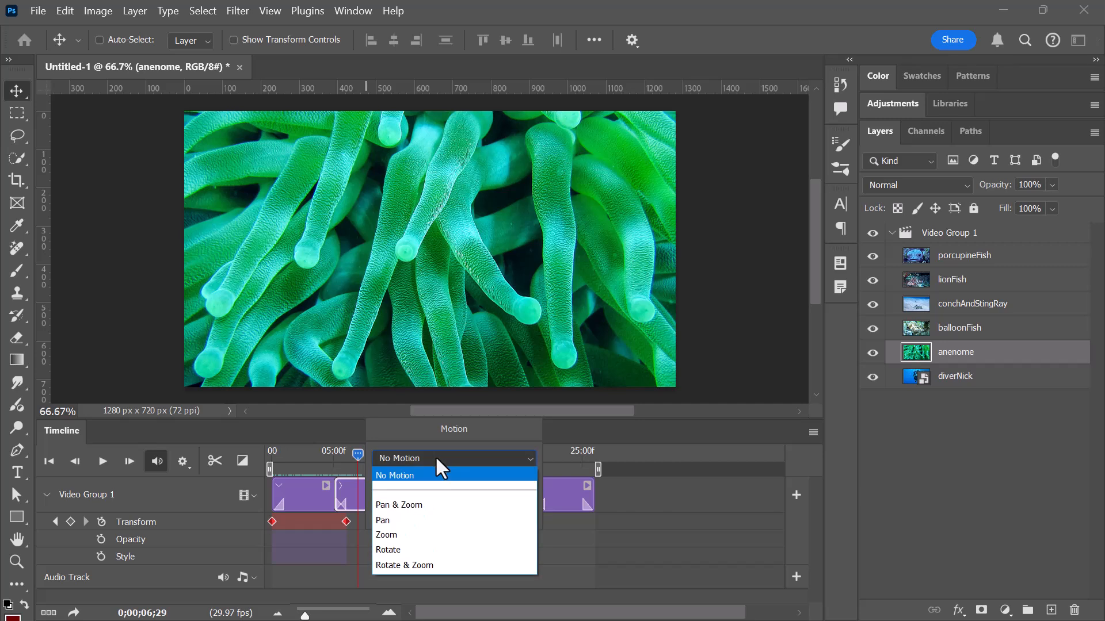
click(423, 520)
mouse_move(423, 499)
mouse_down()
mouse_move(409, 479)
mouse_move(399, 492)
mouse_move(443, 496)
mouse_up()
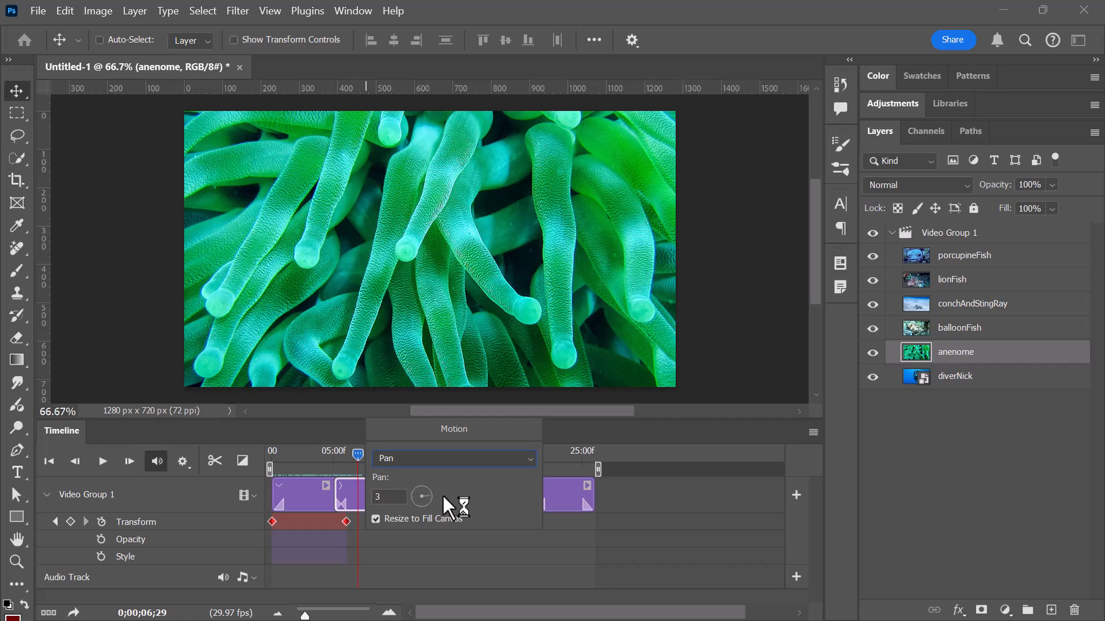
Move the playhead to the balloonFish clip and apply Pan & Zoom motion to it, adjusting the zoom direction and pan angle.
drag(361, 451, 404, 451)
click(419, 485)
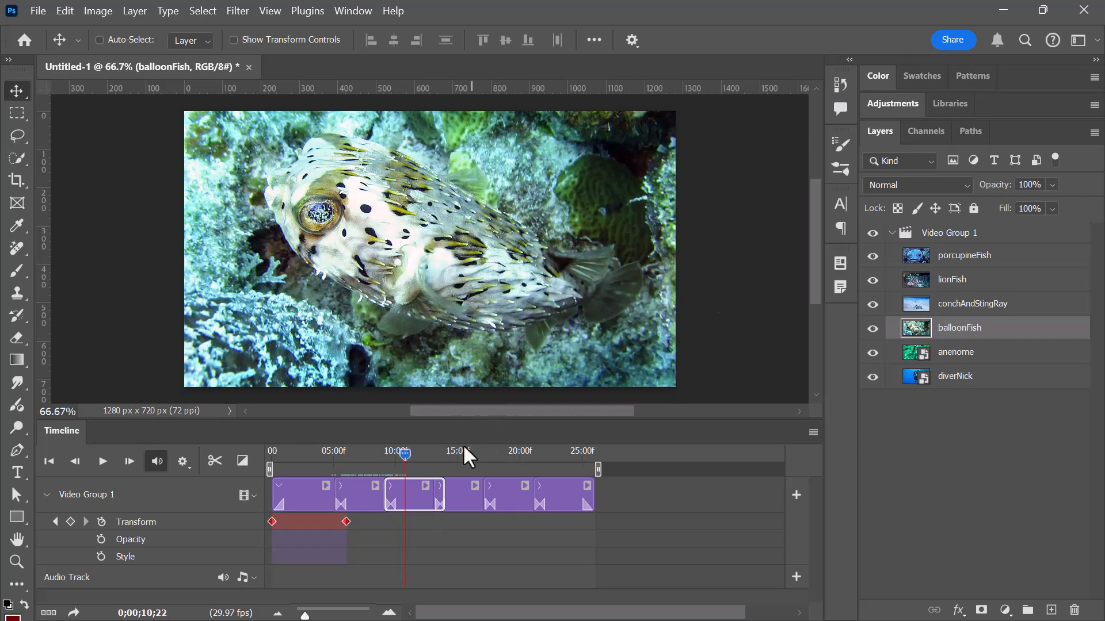
right_click(414, 494)
click(477, 460)
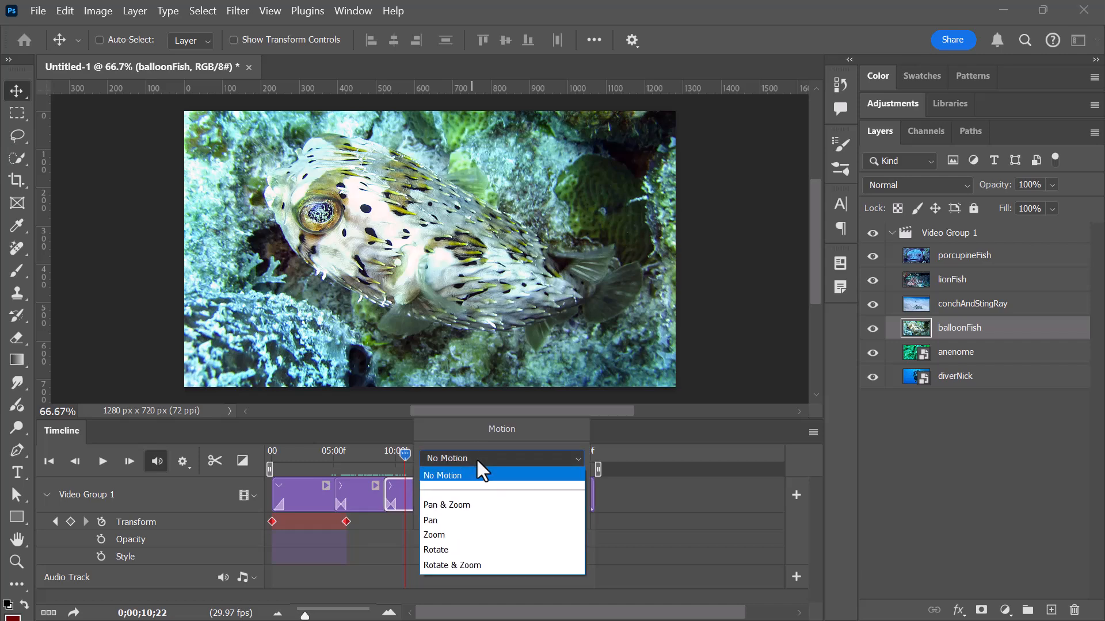
click(474, 503)
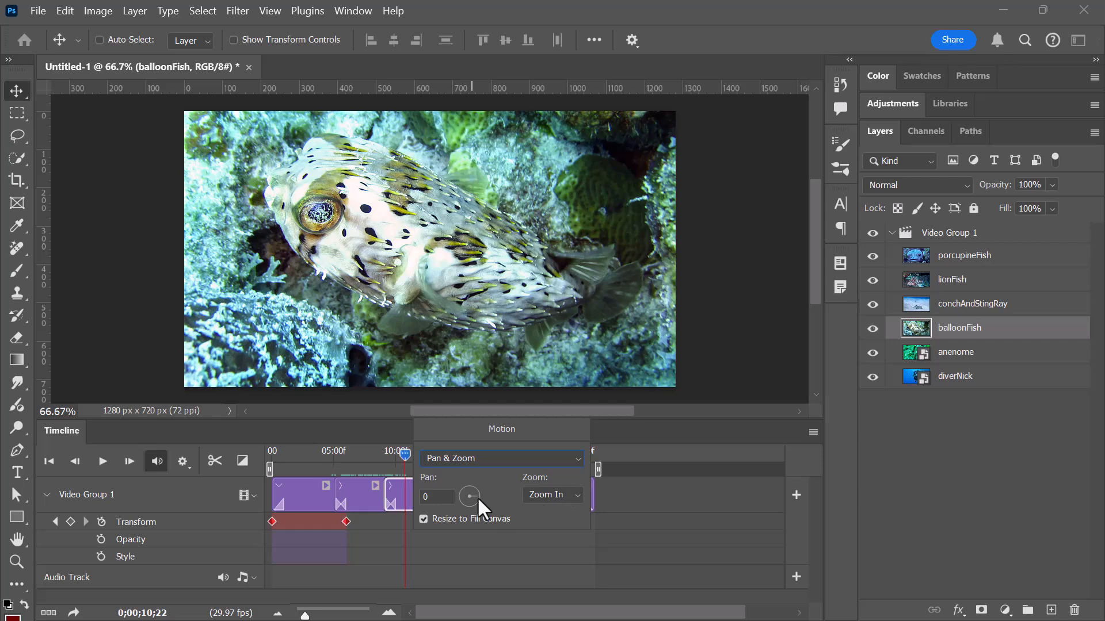
click(571, 496)
click(556, 526)
click(460, 487)
Move the playhead to the conchAndStingRay clip and apply Pan & Zoom motion with Zoom In, adjusting the pan angle.
drag(405, 452, 443, 453)
click(470, 493)
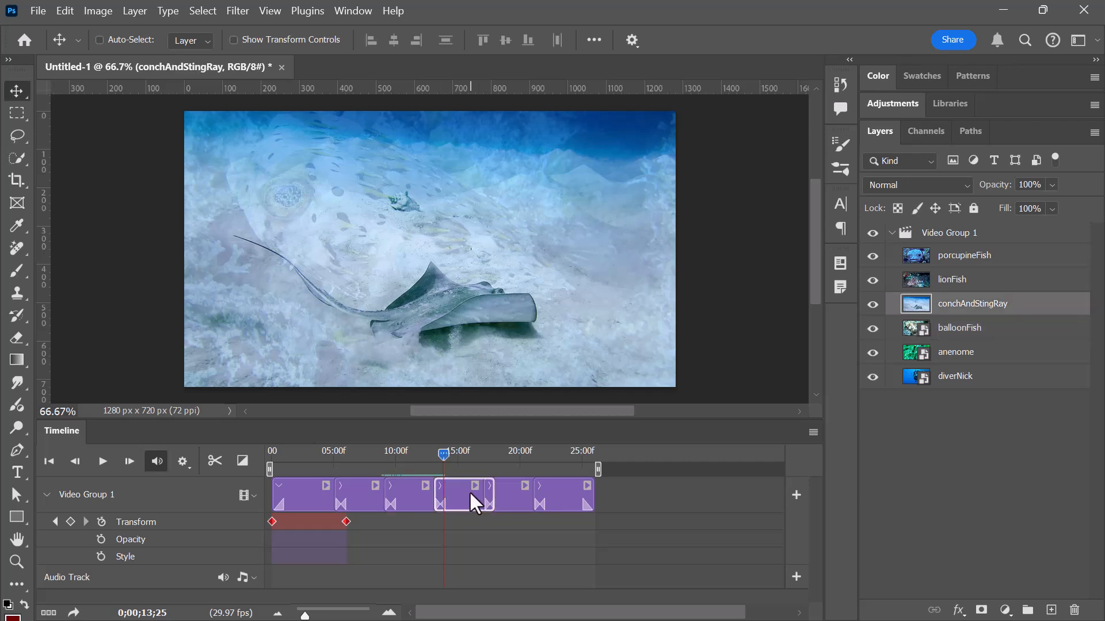
right_click(458, 493)
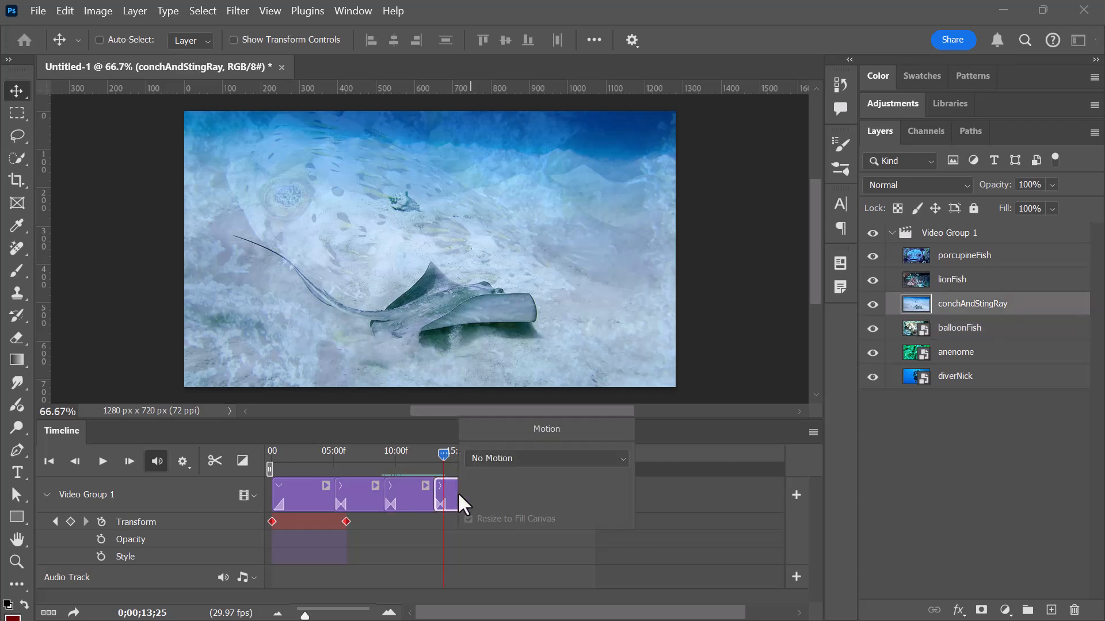
click(509, 459)
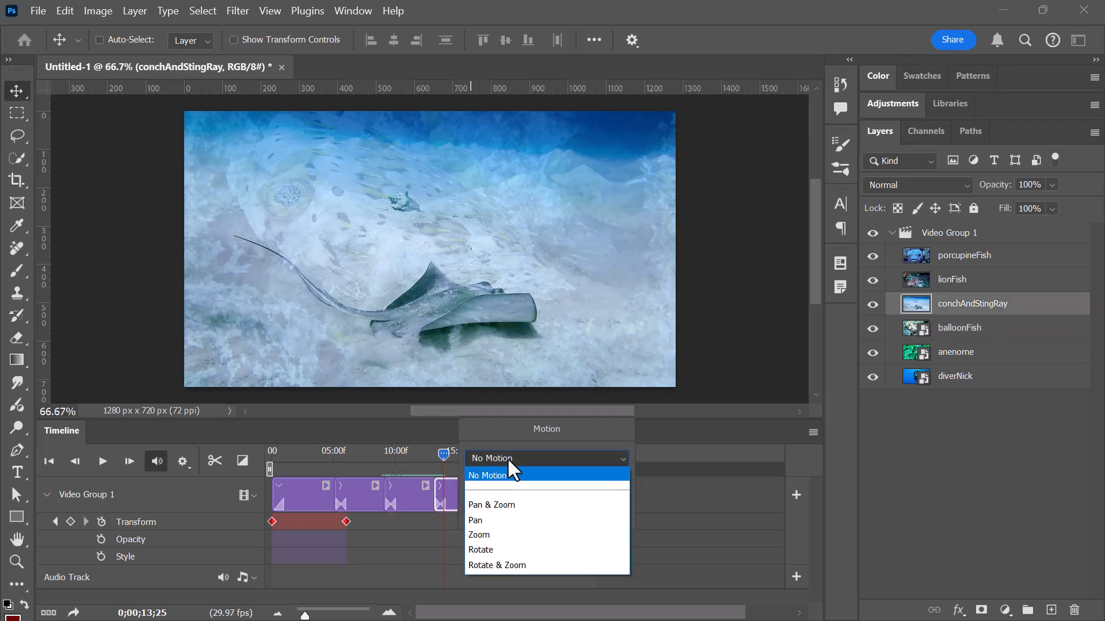
click(509, 505)
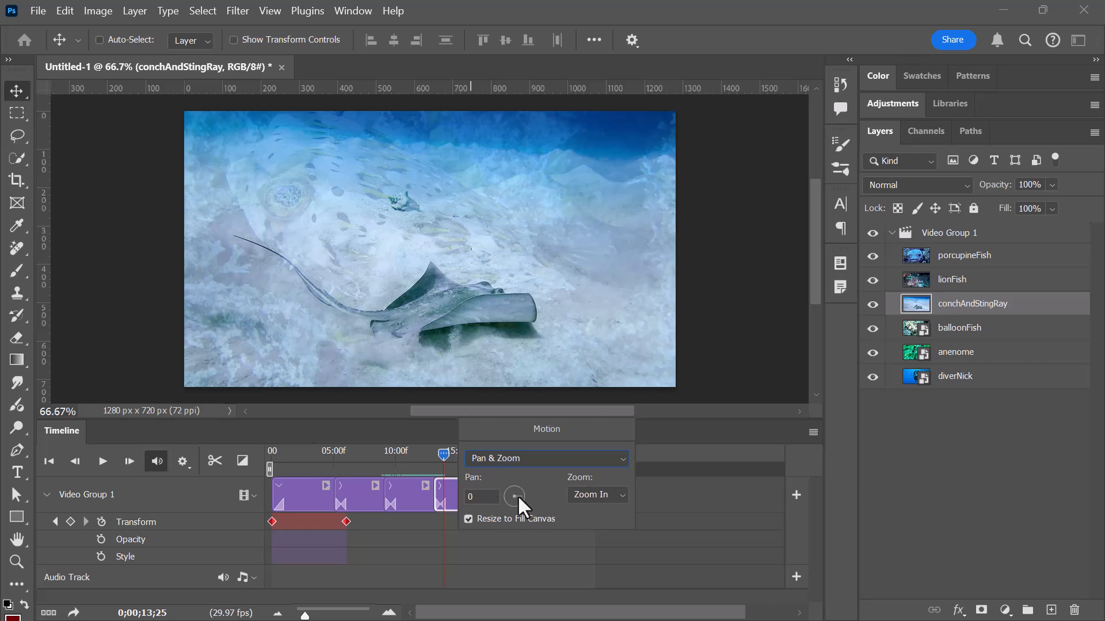
drag(518, 496, 515, 493)
Move the playhead to the lionFish clip and apply clockwise Rotate motion with Resize to Fill Canvas on.
drag(443, 455, 505, 461)
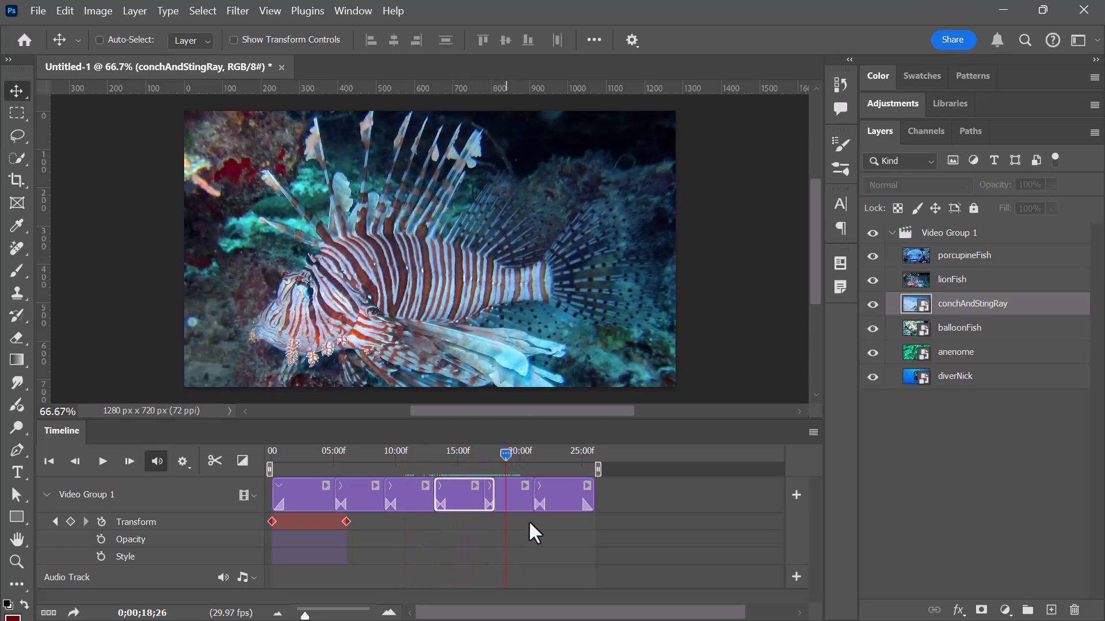
click(518, 497)
click(524, 486)
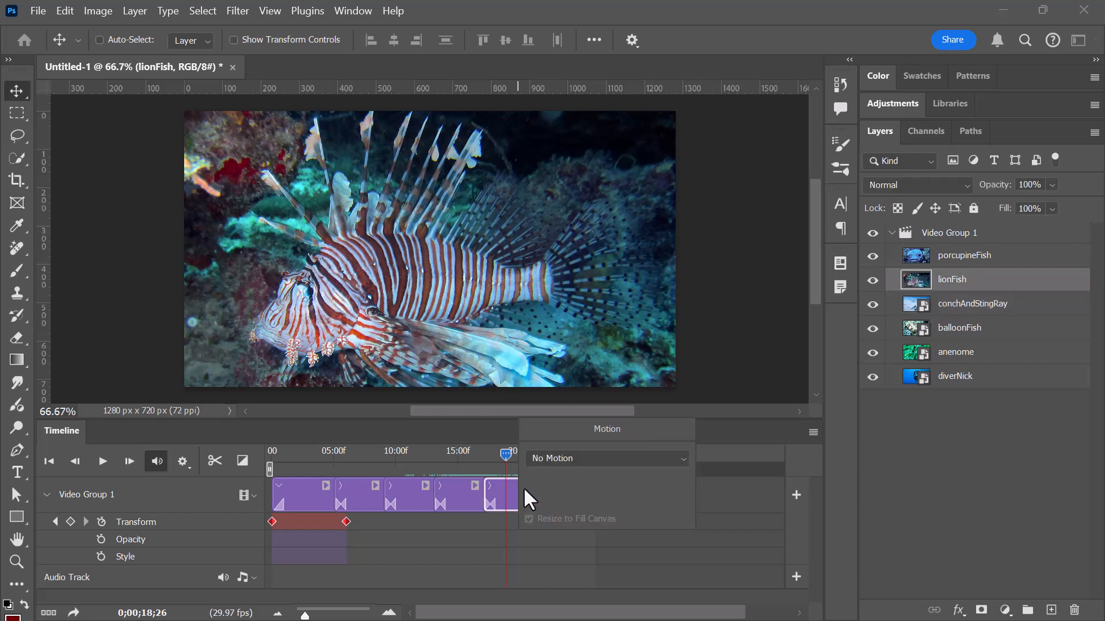
click(553, 459)
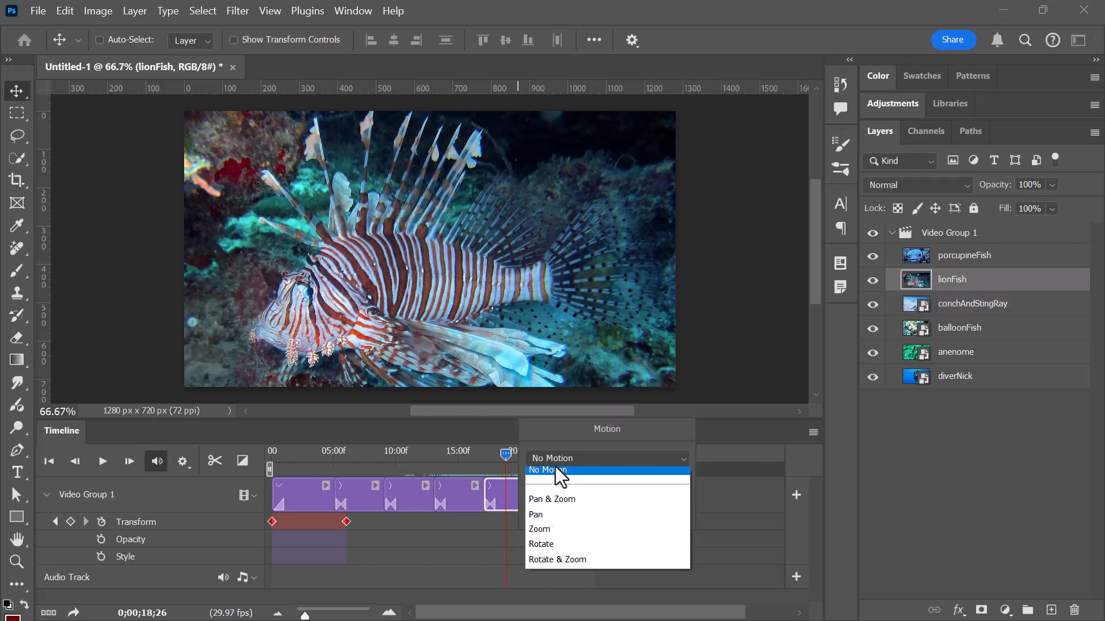
click(562, 549)
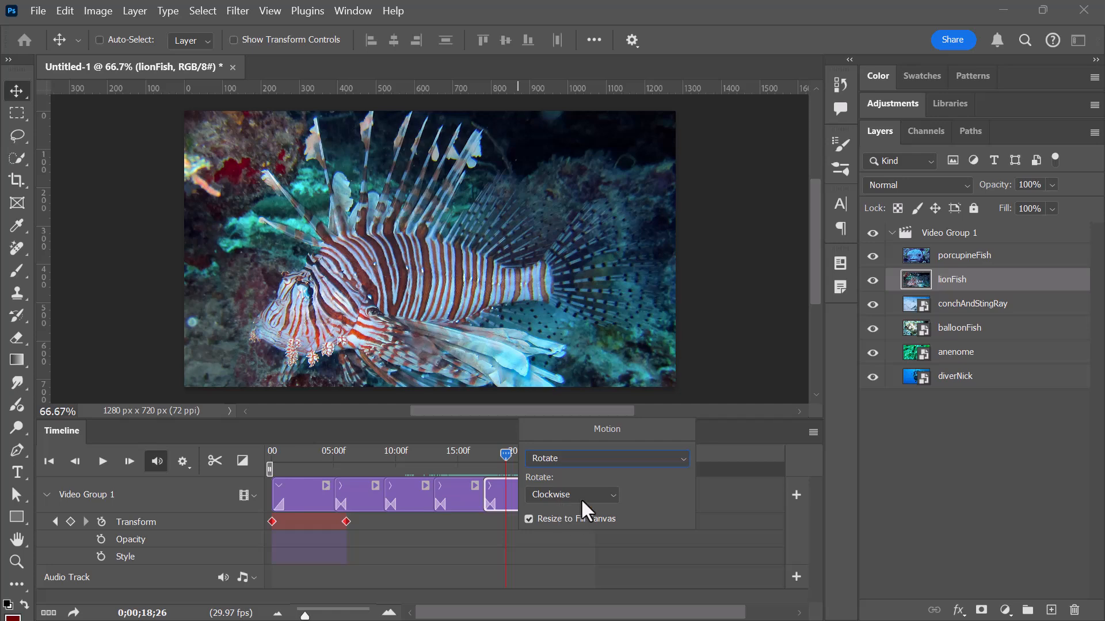
Move the playhead to the porcupineFish clip and apply Zoom motion to it with Zoom In and Resize to Fill Canvas on.
drag(504, 454, 544, 458)
click(557, 487)
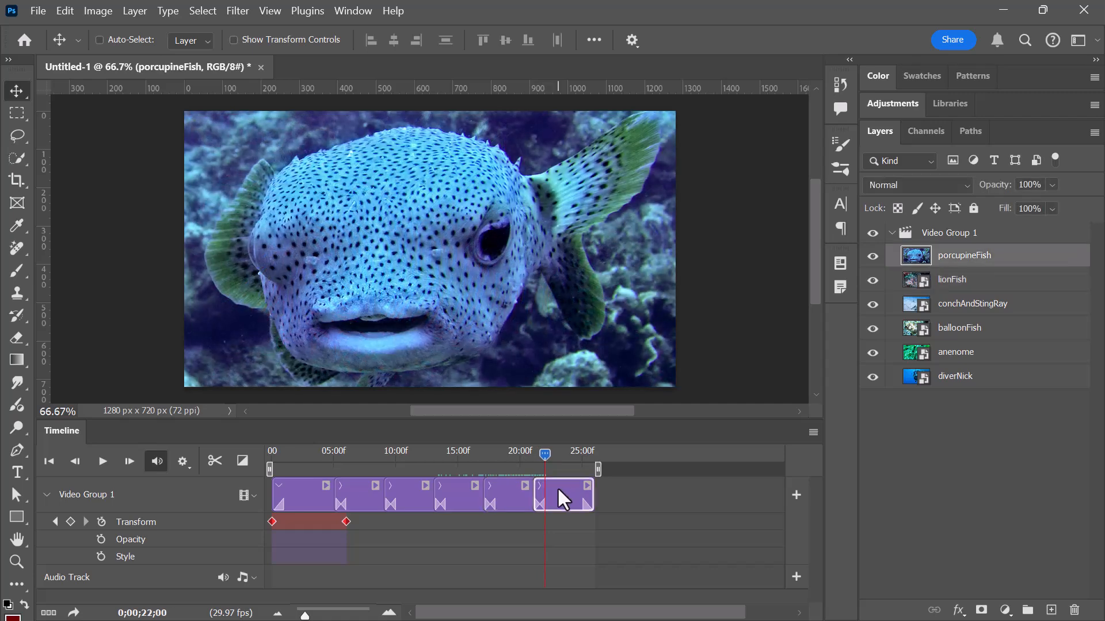
right_click(559, 490)
click(602, 456)
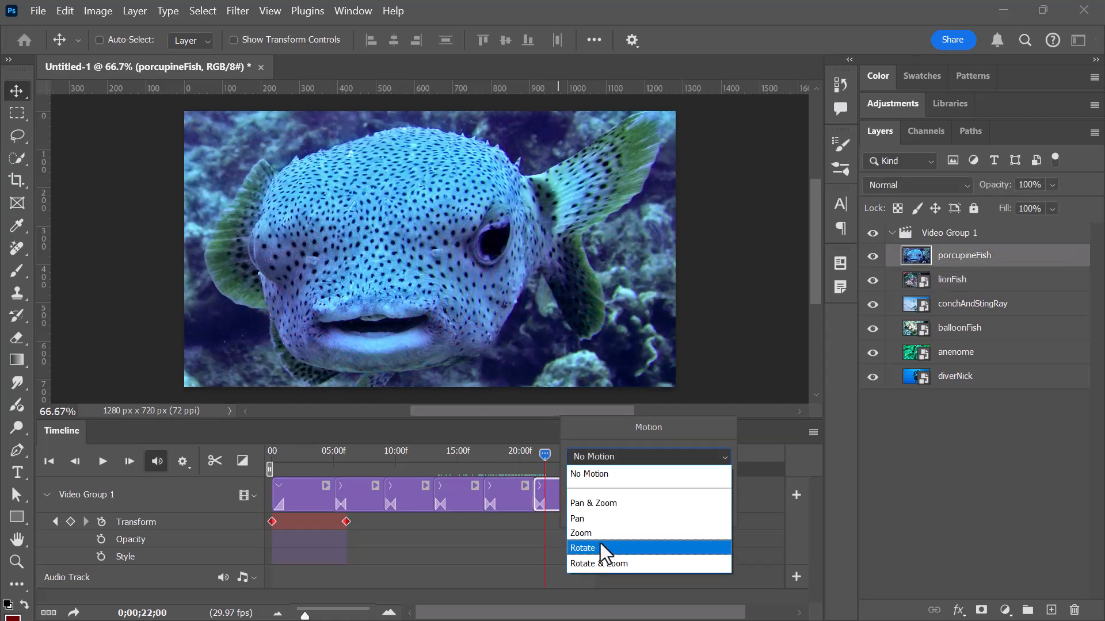
click(602, 534)
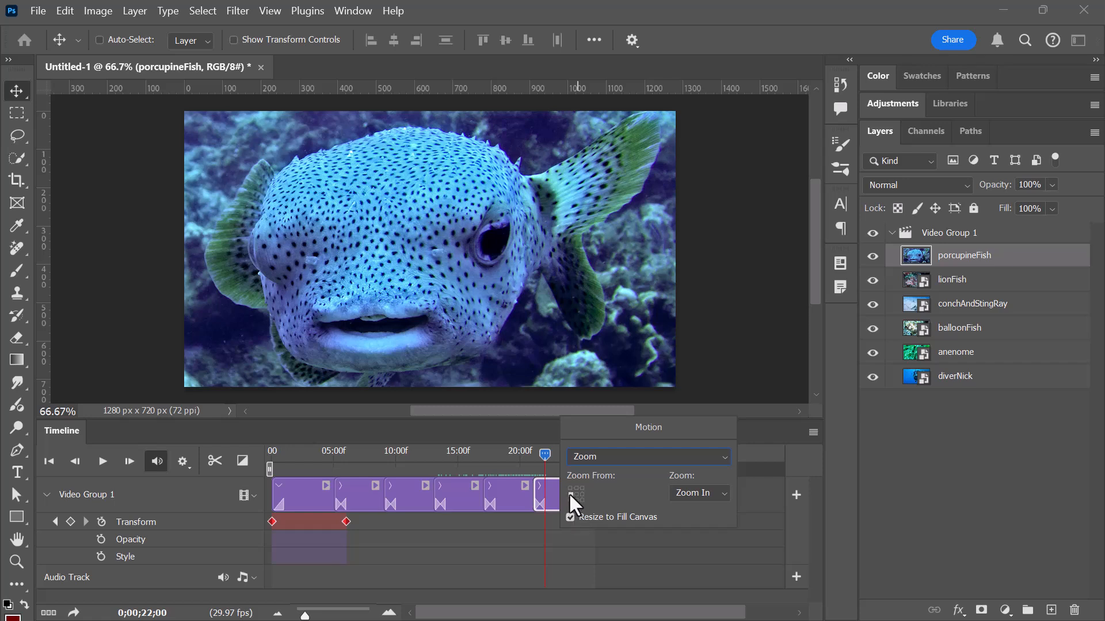
Play the slideshow from the beginning to review the motion effects and transitions, and return the playhead to the start.
drag(525, 454, 252, 474)
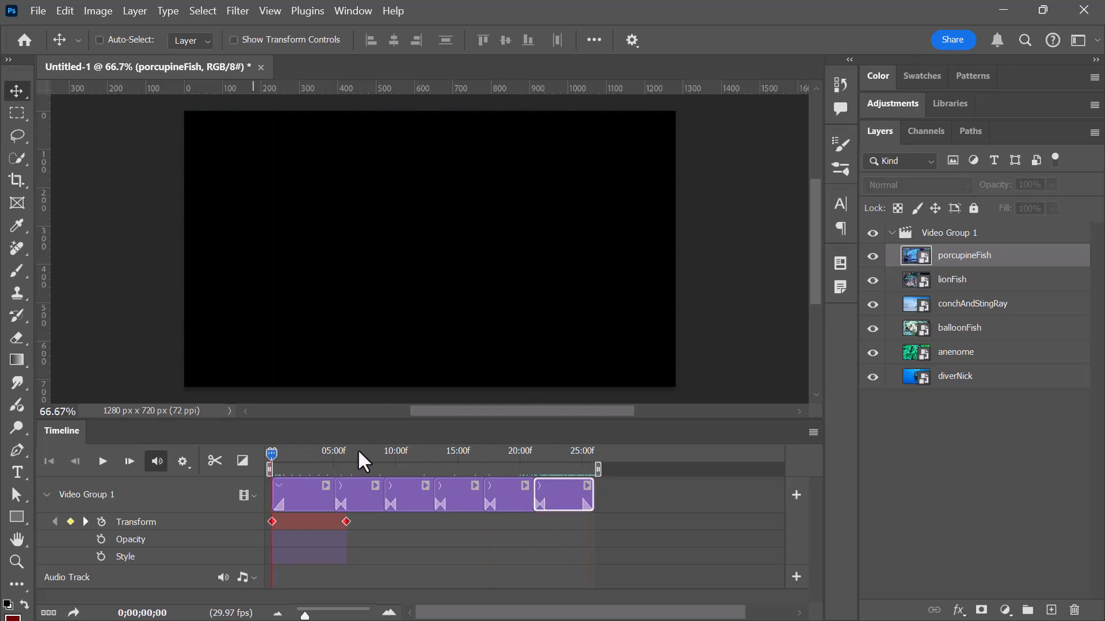
key(space)
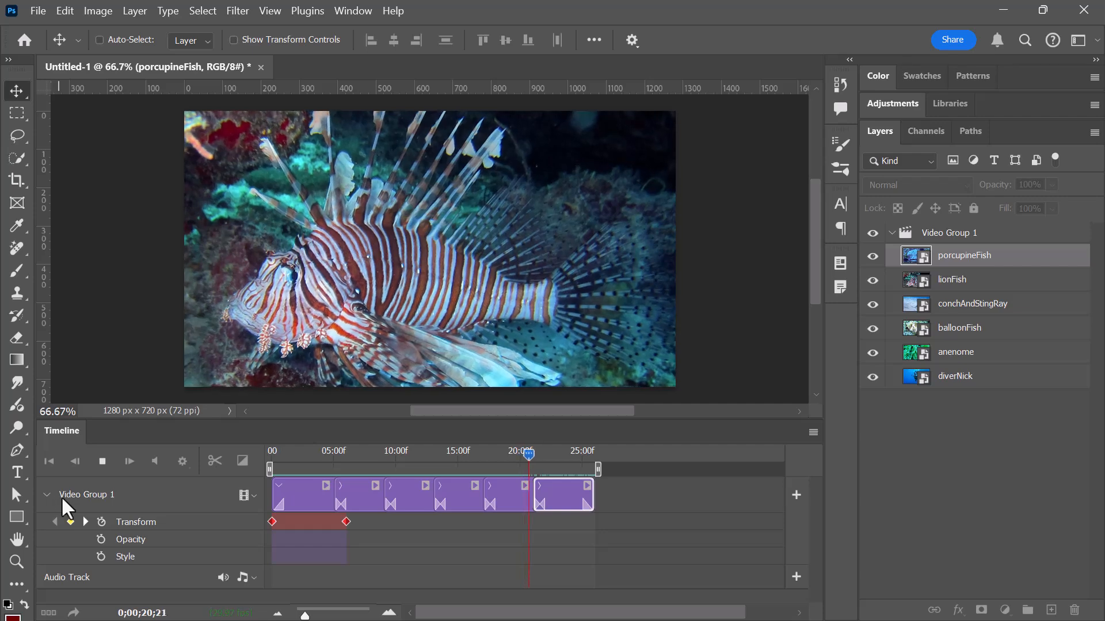
click(515, 451)
click(270, 451)
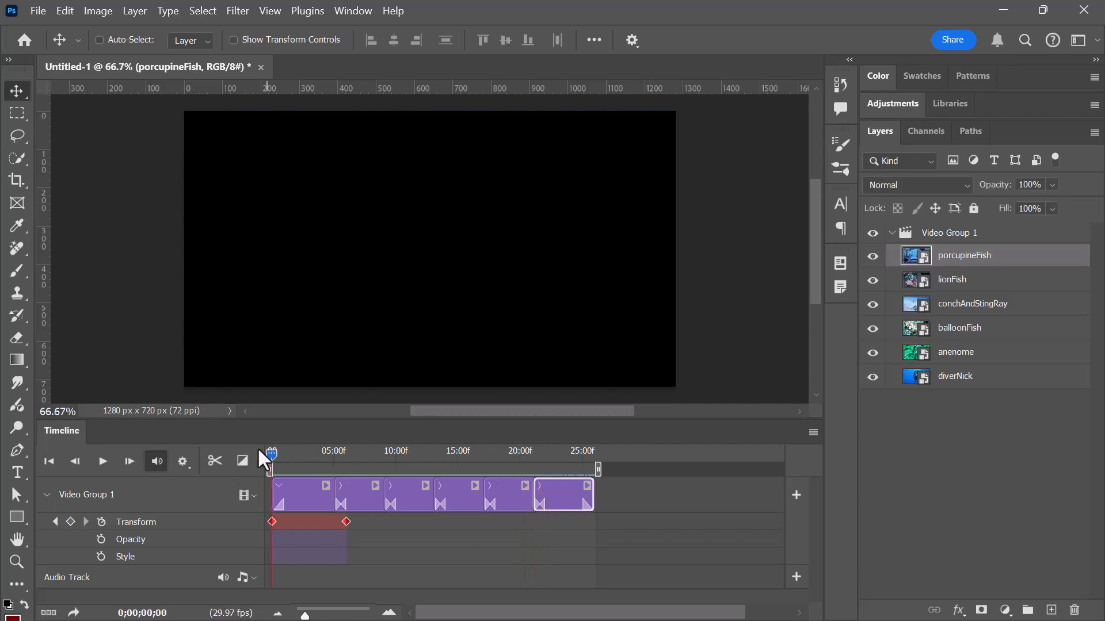
Collapse the Video Group 1 track and add the title text "Let's Go Scuba" on the canvas.
click(41, 493)
click(46, 495)
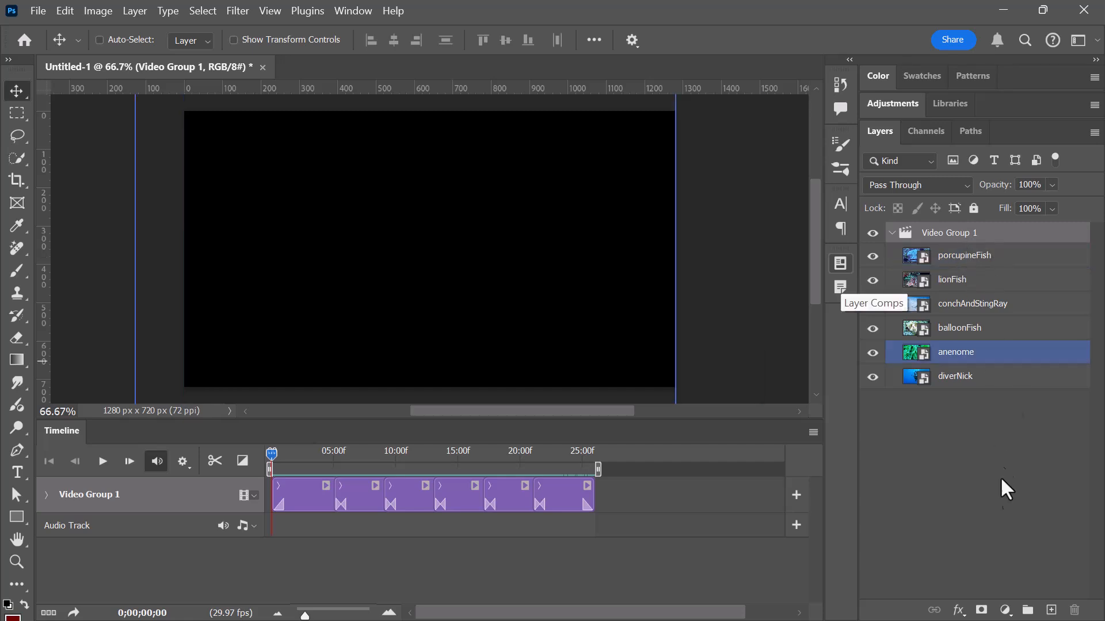
click(15, 466)
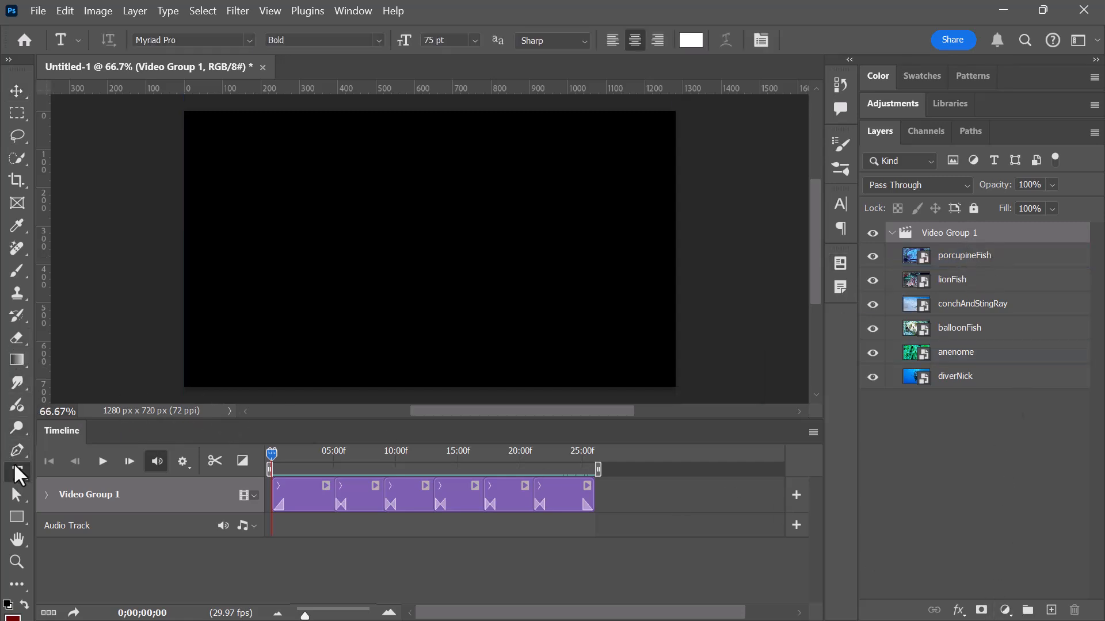
click(353, 230)
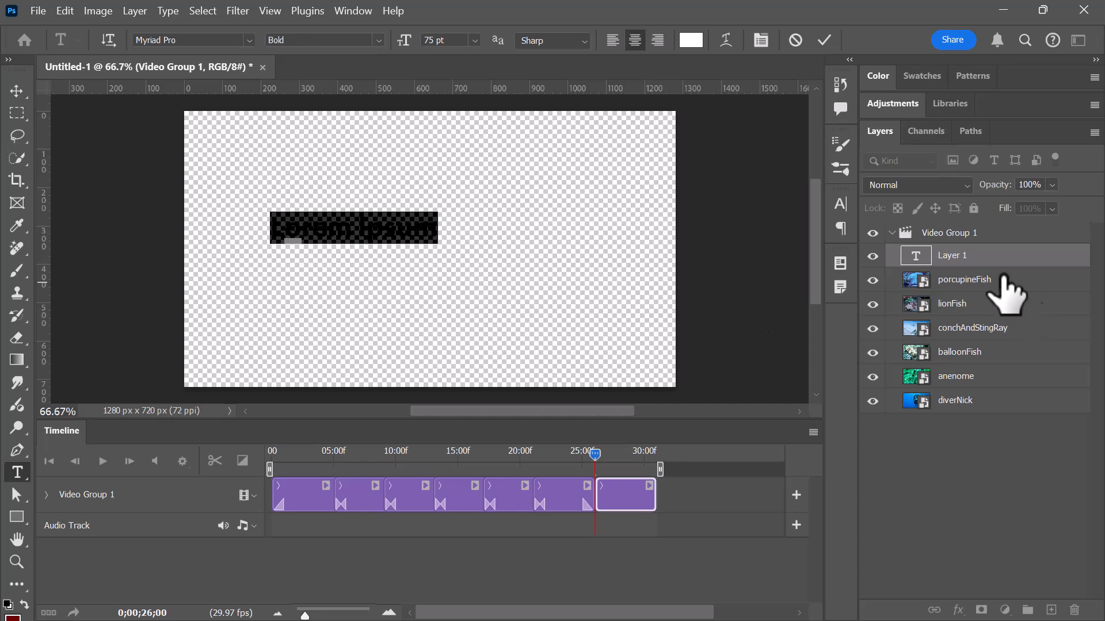
key(BackSpace)
text(Let's Go Scuba)
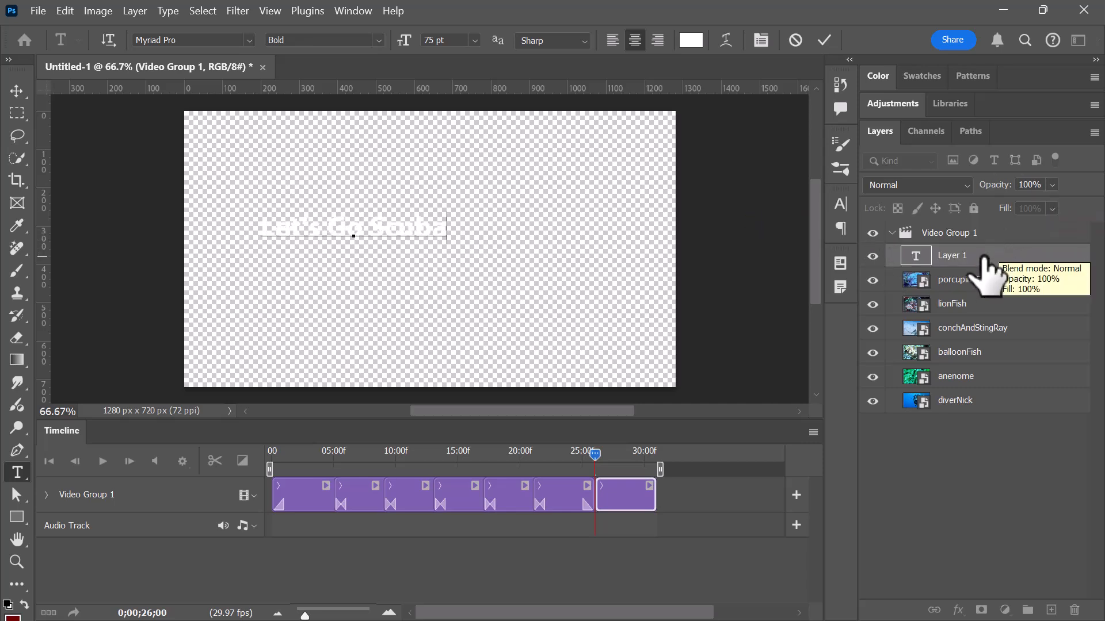
Move the "Let's Go Scuba" layer out of and above Video Group 1, and shift its clip to the start of the timeline.
click(943, 258)
drag(955, 260, 918, 220)
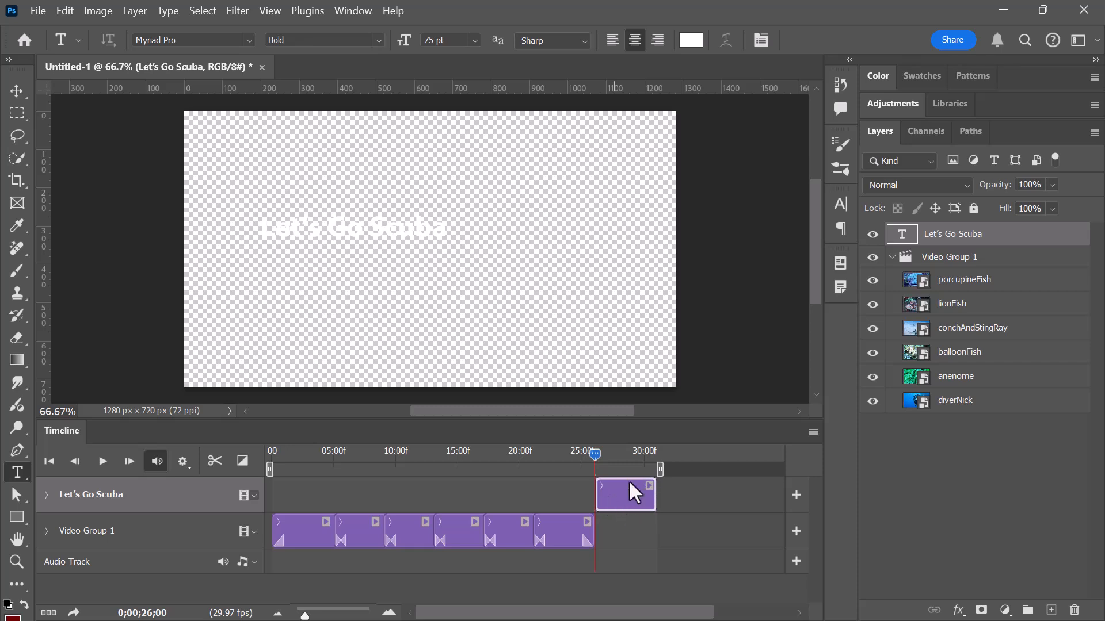
drag(623, 495, 270, 494)
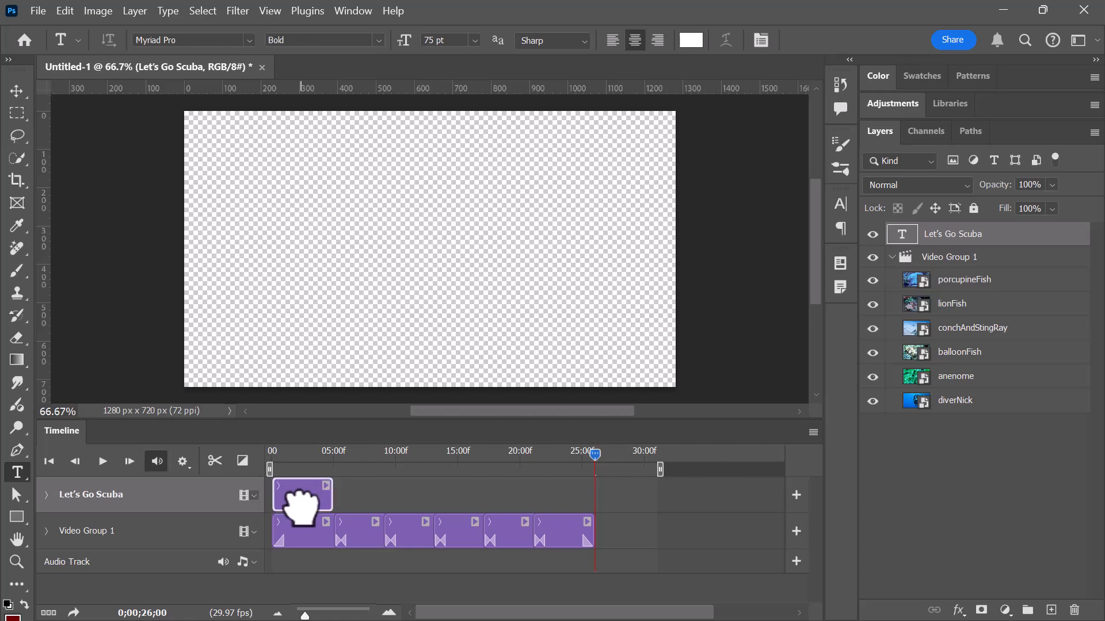
drag(660, 470, 254, 457)
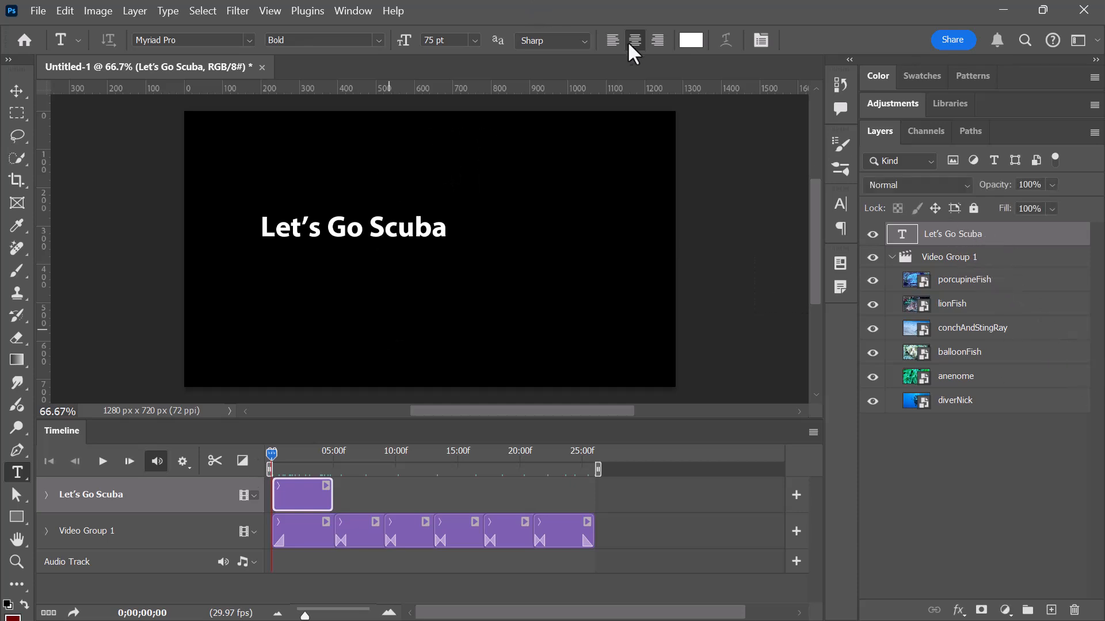
Centre the "Let's Go Scuba" text horizontally and vertically by aligning it with the porcupineFish layer.
ctrl+click(964, 280)
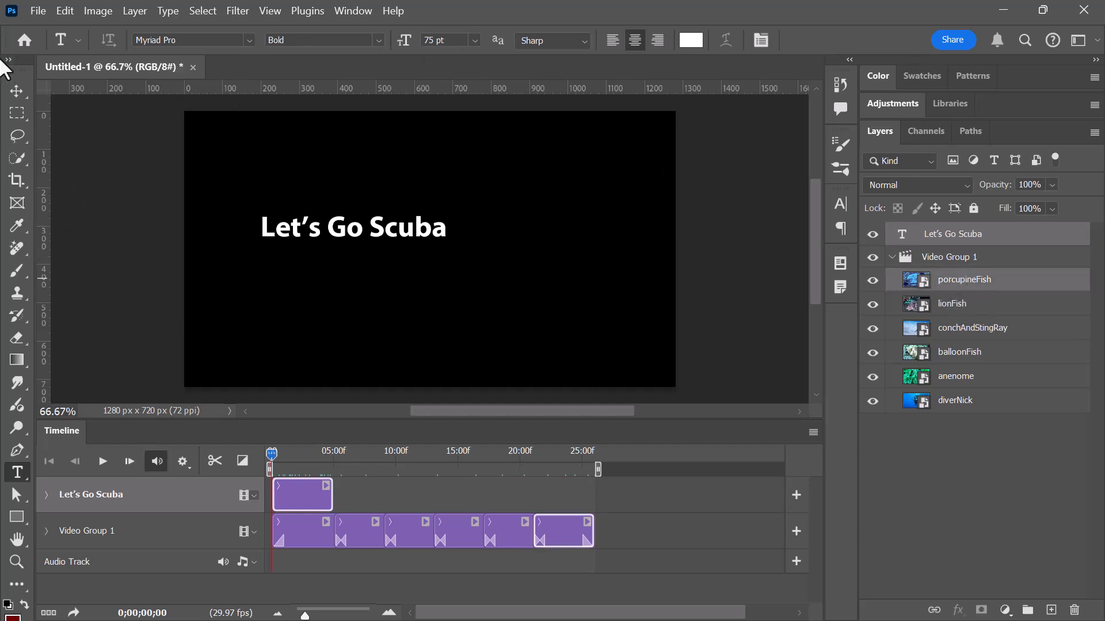
click(17, 92)
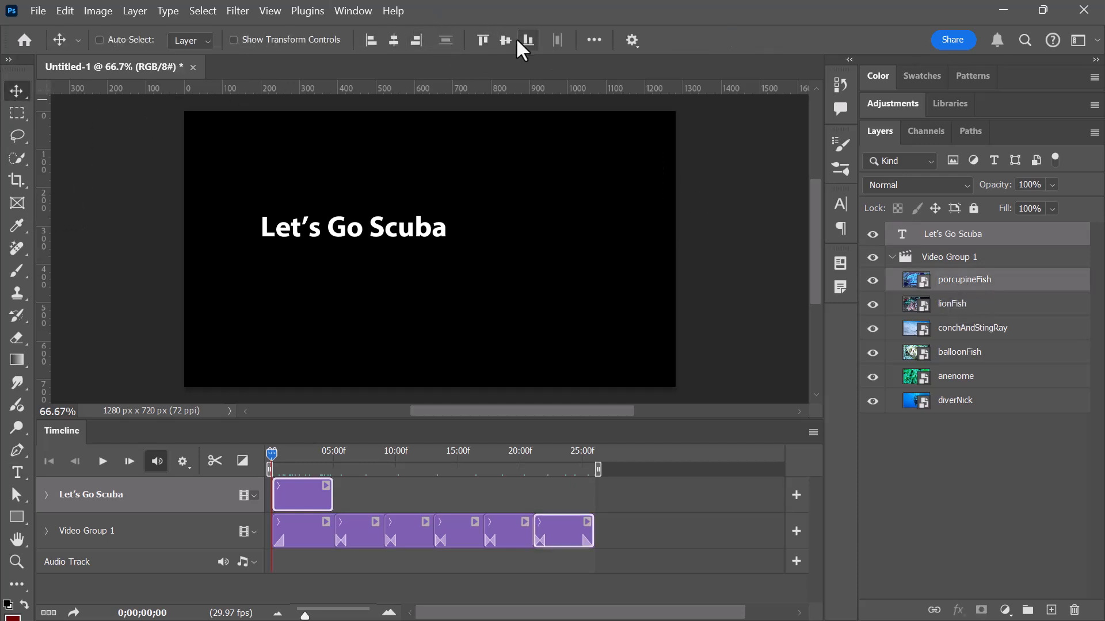
click(396, 38)
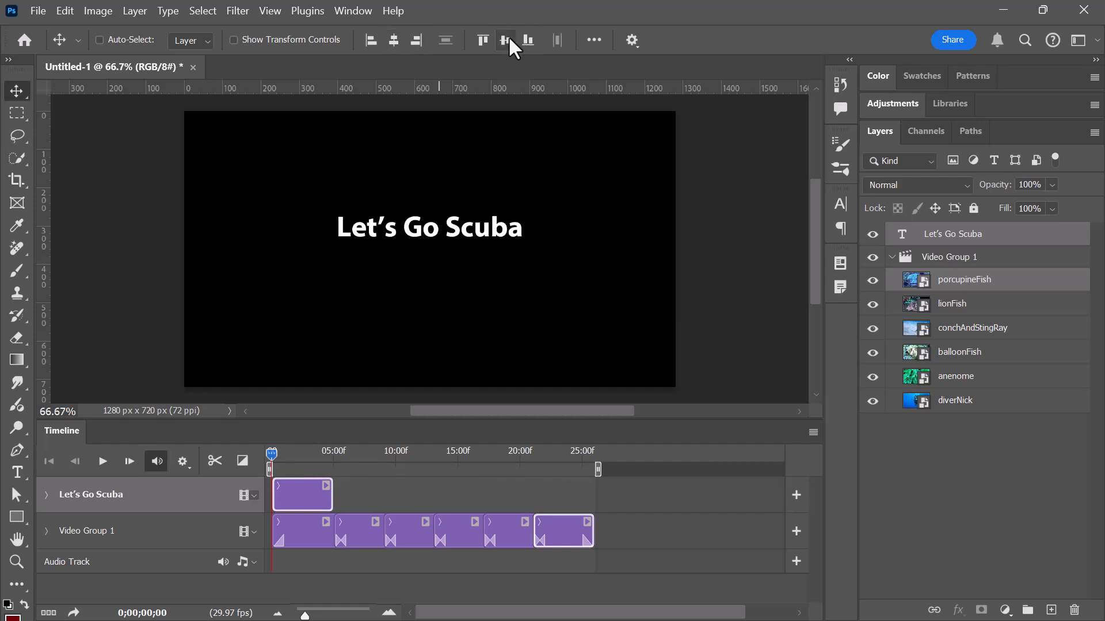
click(506, 38)
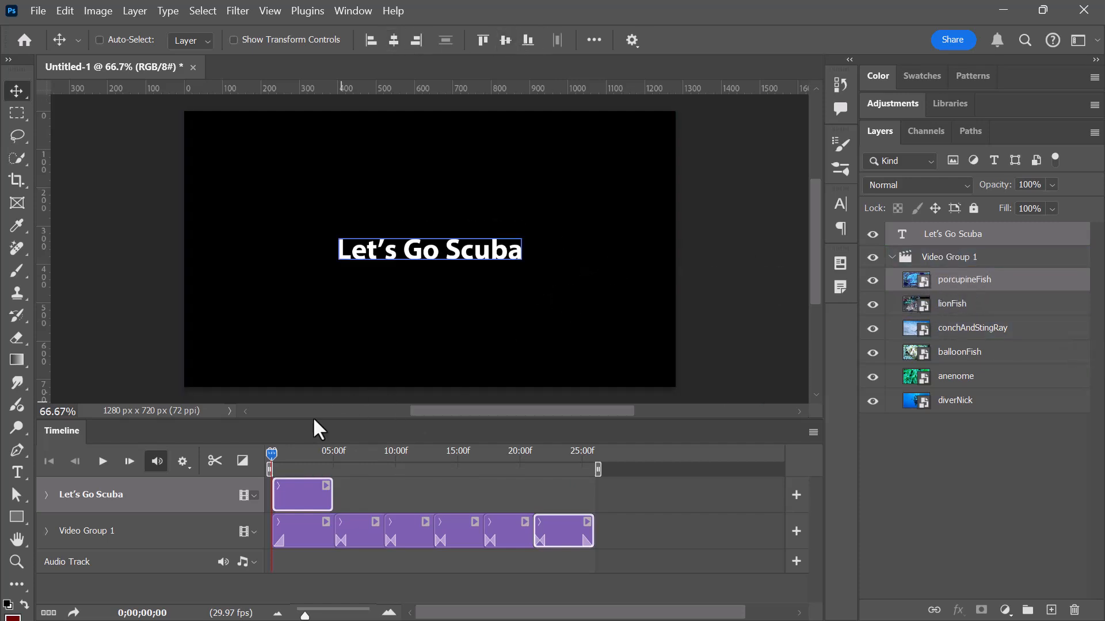
Move the playhead to 0;00;01;12 over the diver photo and nudge the "Let's Go Scuba" text slightly upward.
drag(275, 449, 288, 451)
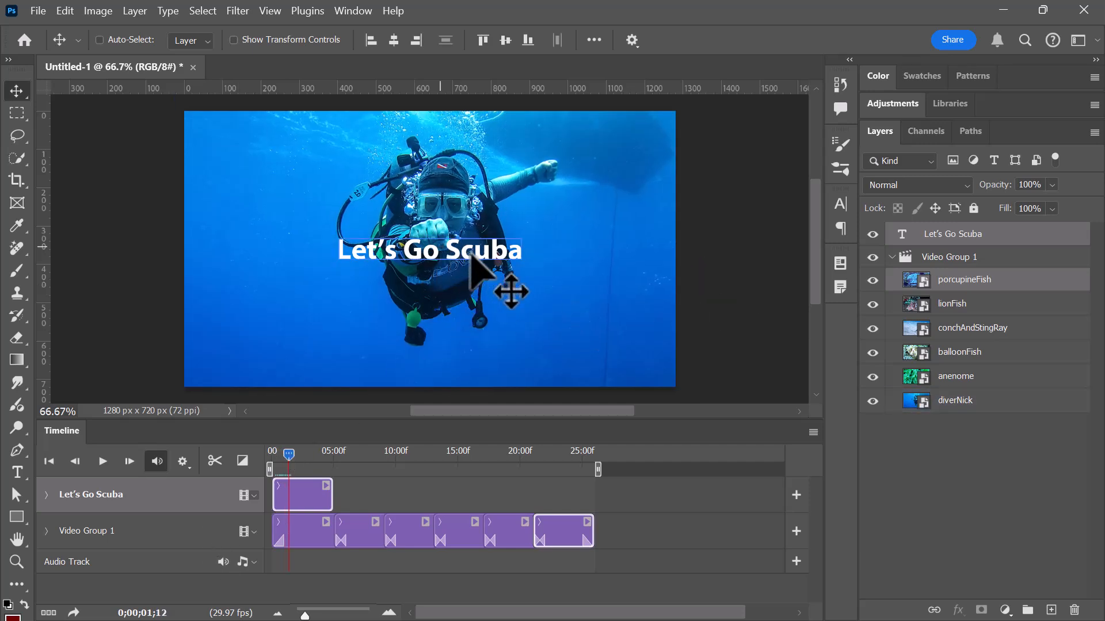
key(shift+Up)
key(shift+Up)
key(shift+Up)
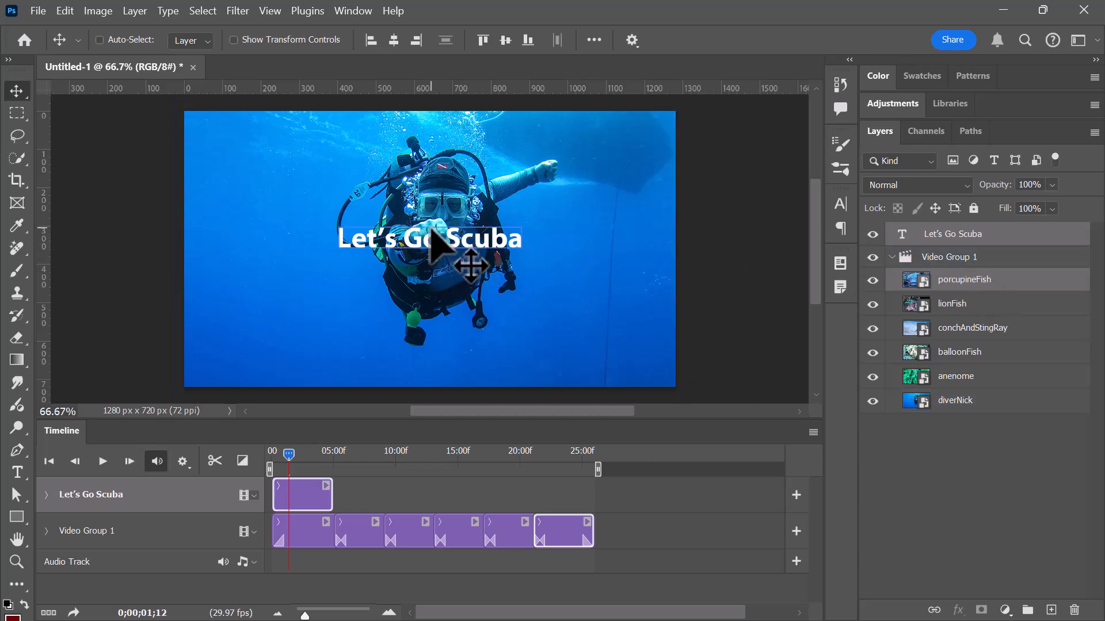
Duplicate the selected layers with the title copy just below the original text, and stack the original title above the porcupineFish copy.
drag(440, 238, 443, 275)
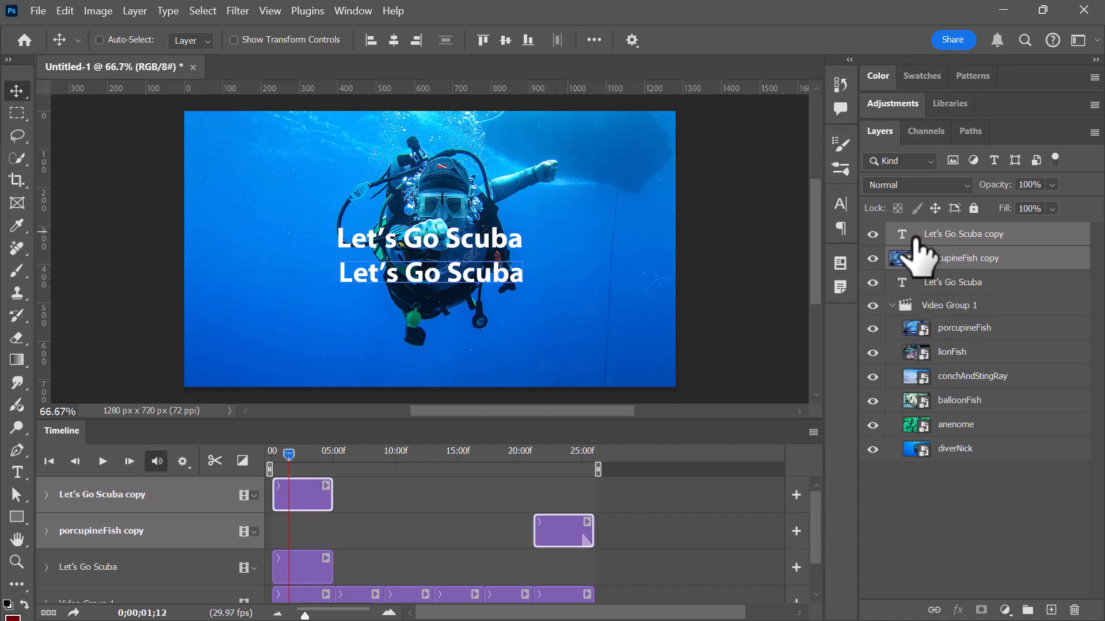
click(926, 283)
drag(946, 282, 945, 249)
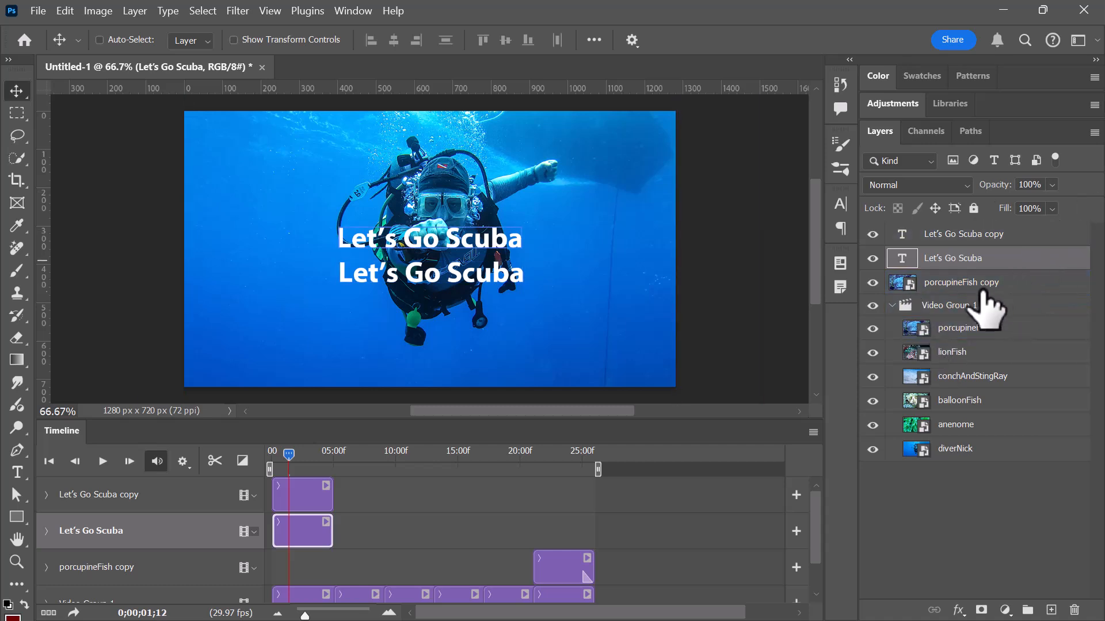
Delete the porcupineFish copy layer.
click(944, 282)
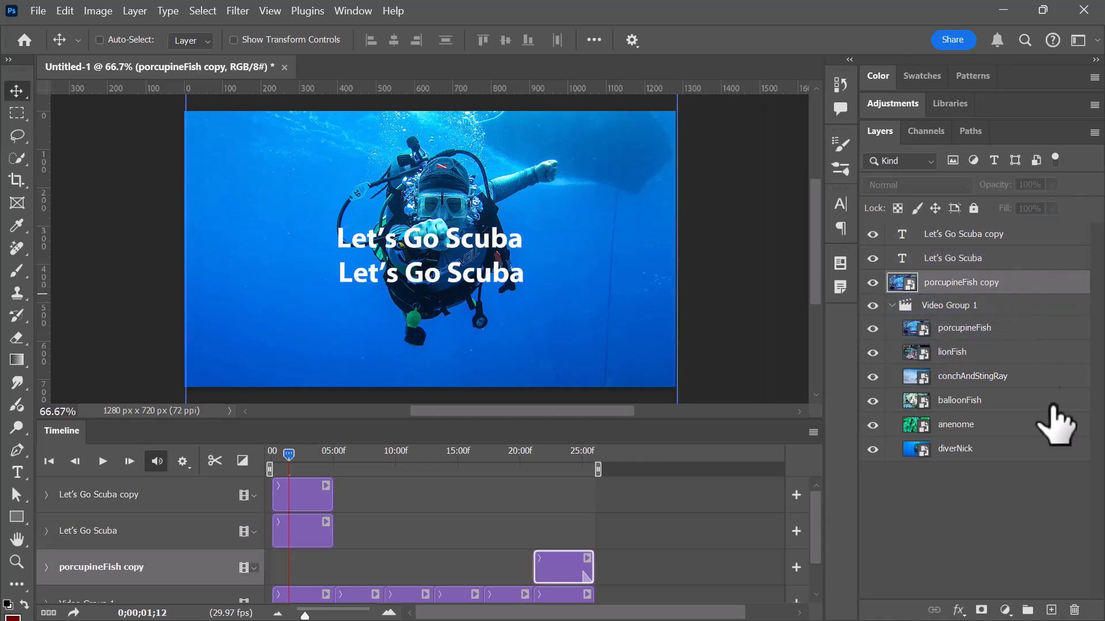
click(1074, 610)
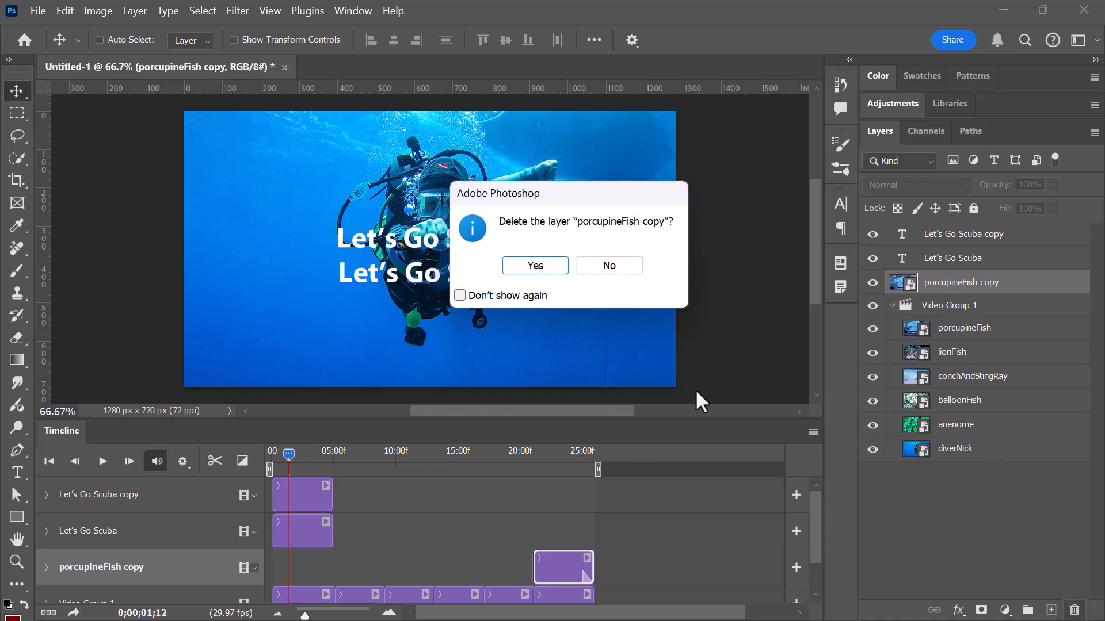
click(549, 265)
Replace the text of the "Let's Go Scuba copy" layer with "DIVING".
click(944, 258)
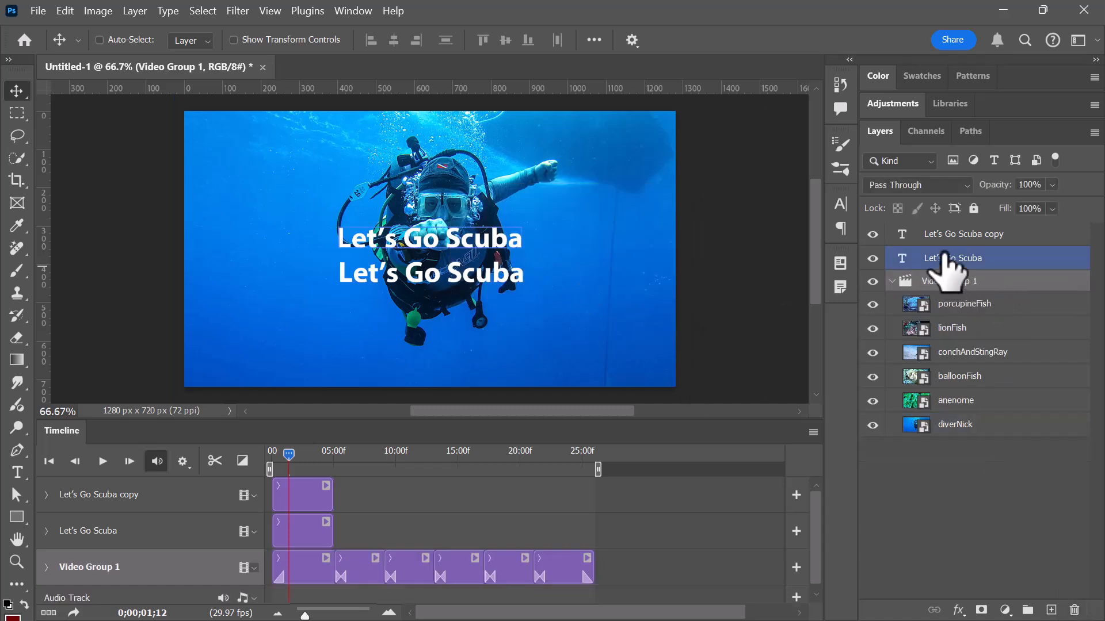
click(954, 234)
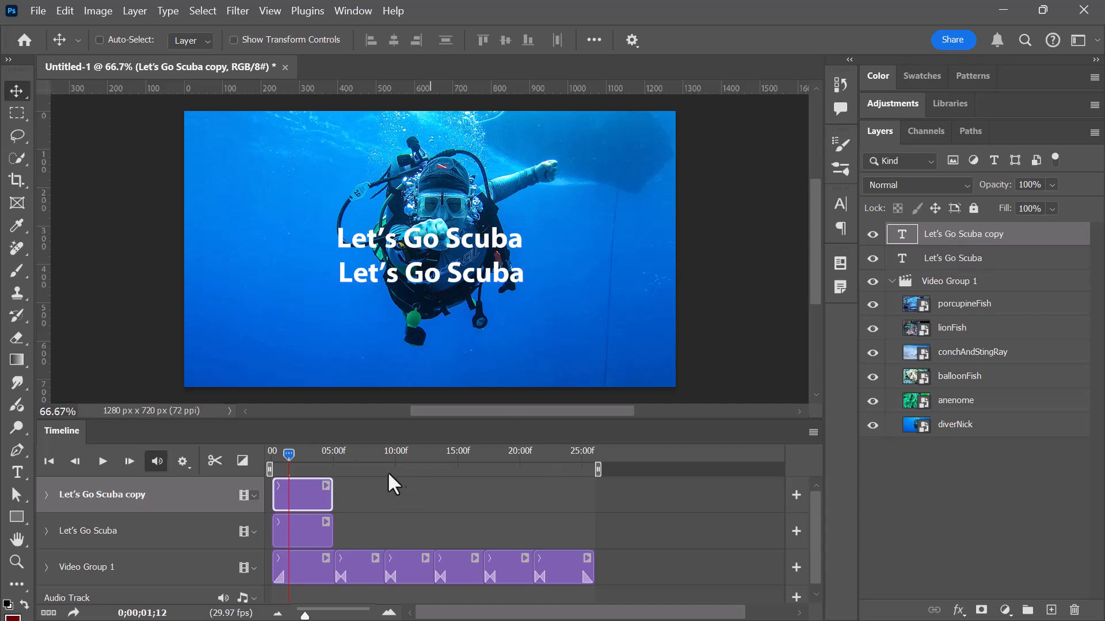
double_click(902, 234)
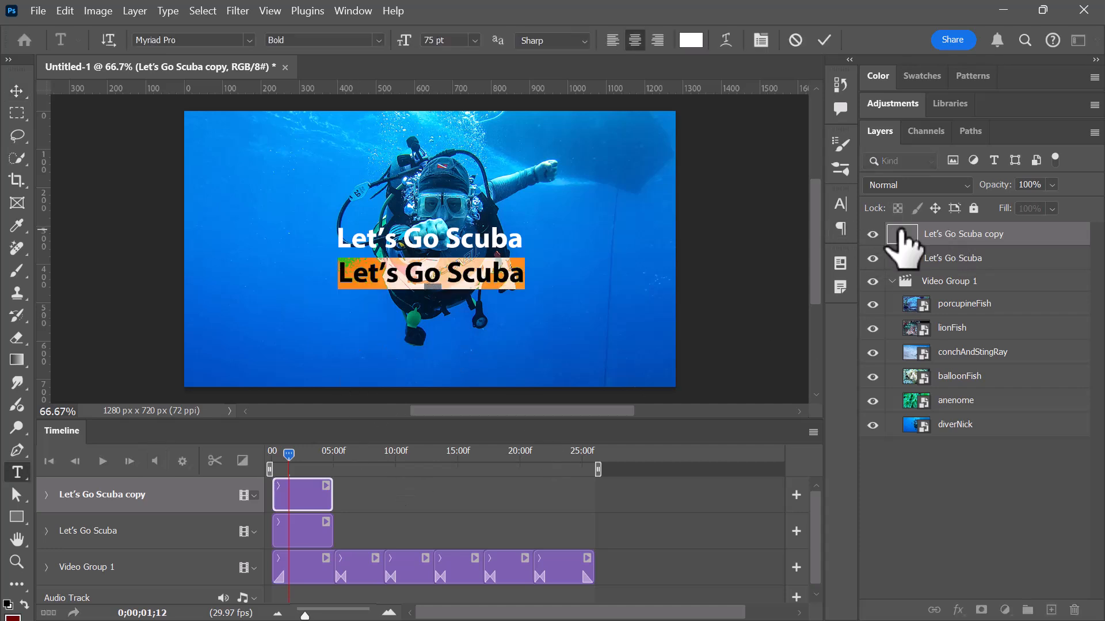
text(DIVING)
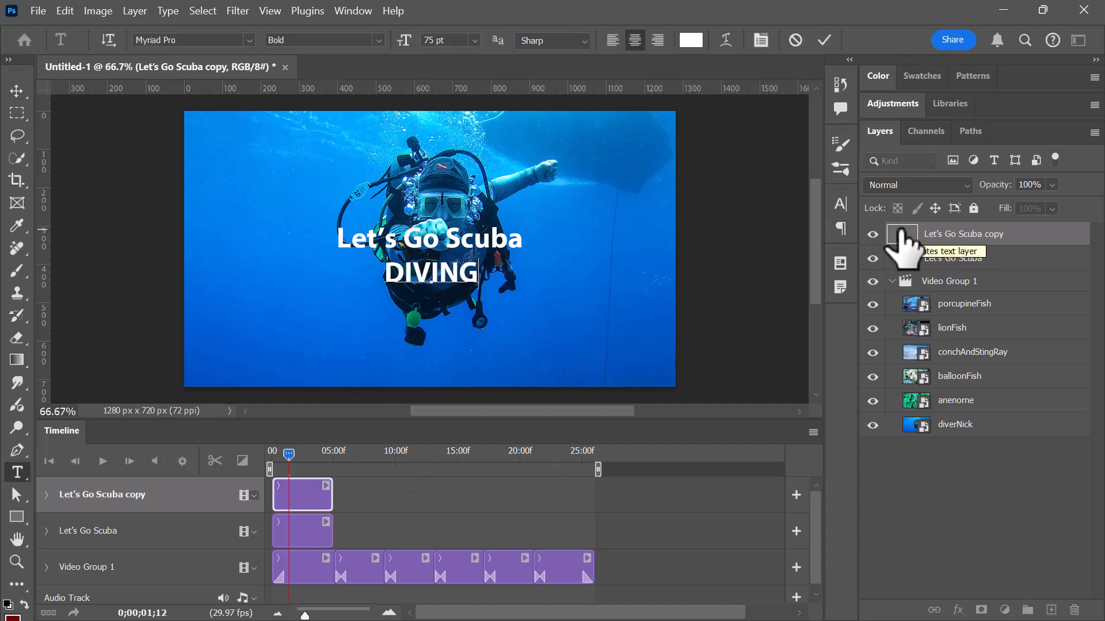
click(13, 95)
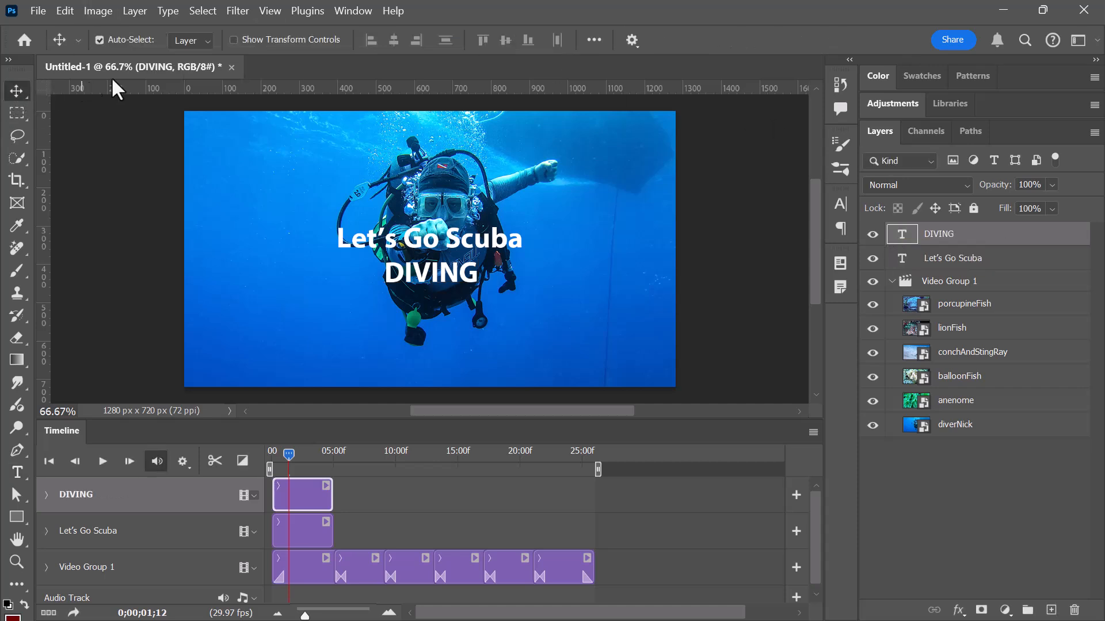
Scale the DIVING text up to well over the width of the upper title line and move it down just beneath that line.
key(ctrl+t)
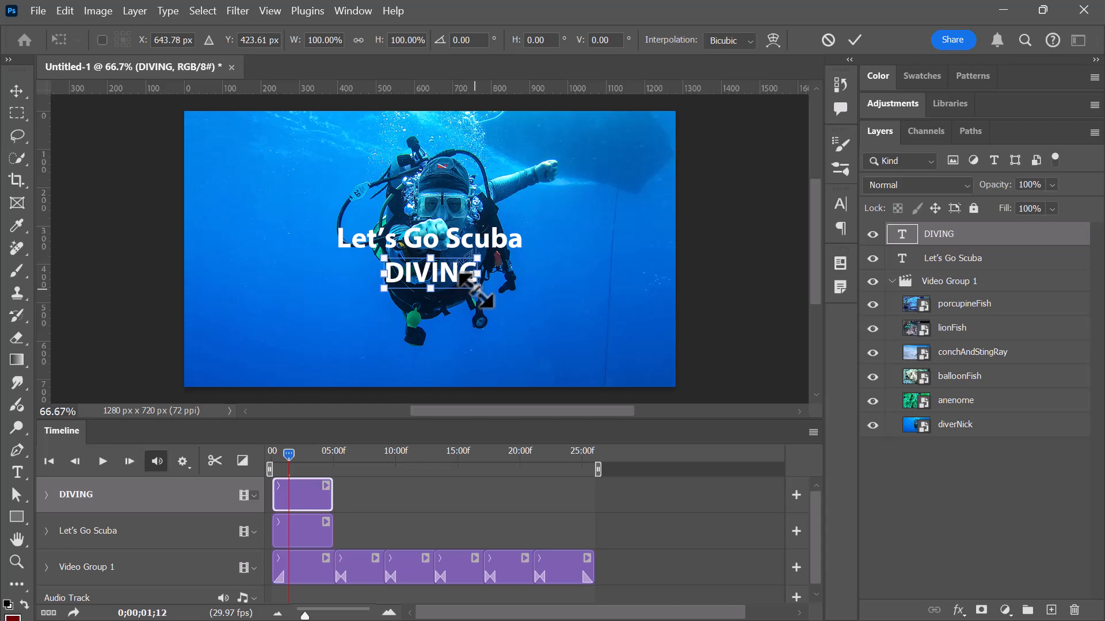
drag(482, 295, 604, 358)
key(Return)
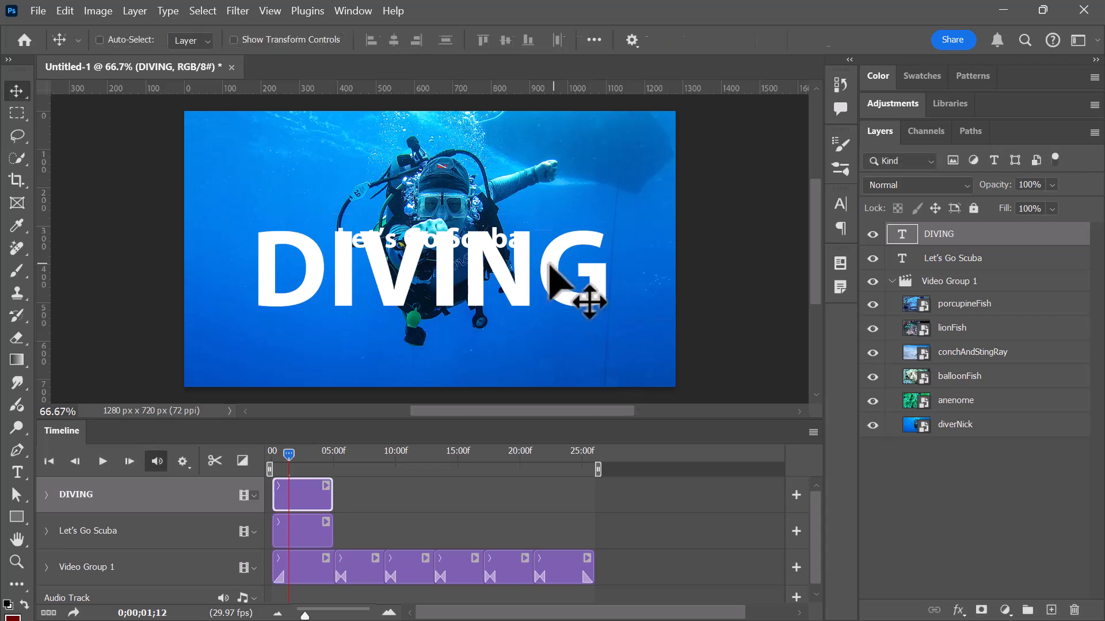
drag(509, 282, 508, 301)
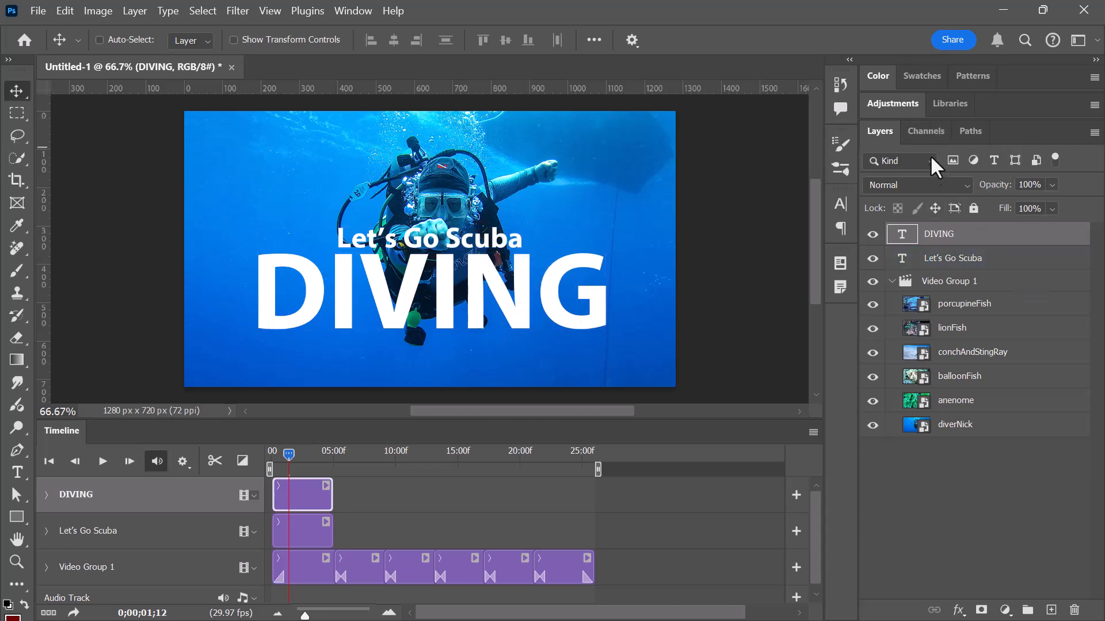
Add a drop shadow to the DIVING layer with 84% opacity, 90° angle, 10 px distance and 3 px size, and copy it to "Let's Go Scuba".
click(958, 610)
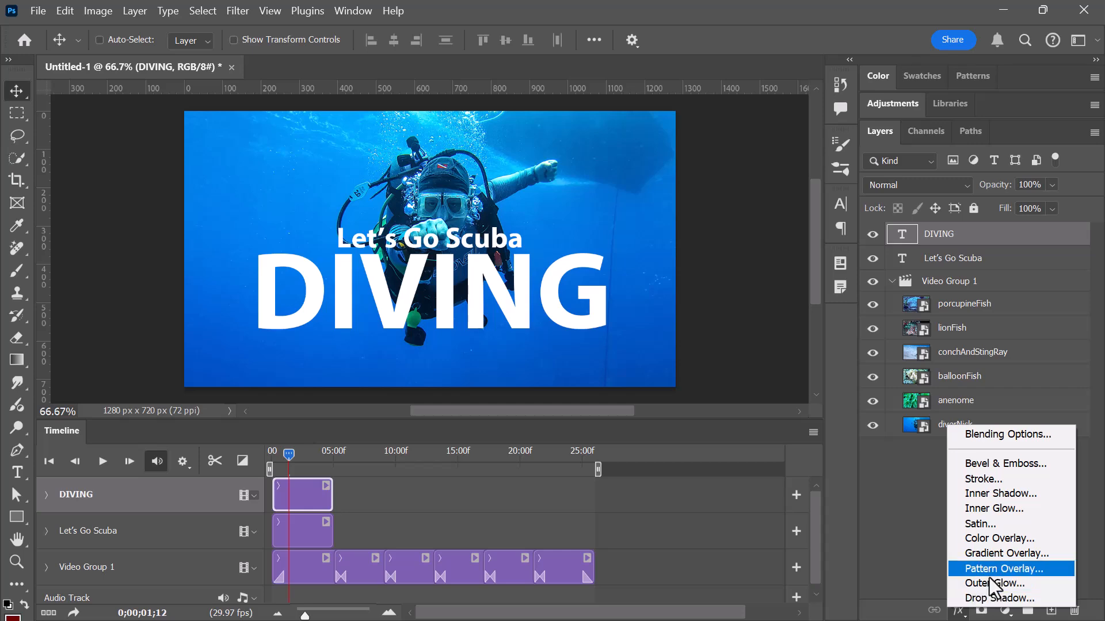
click(981, 598)
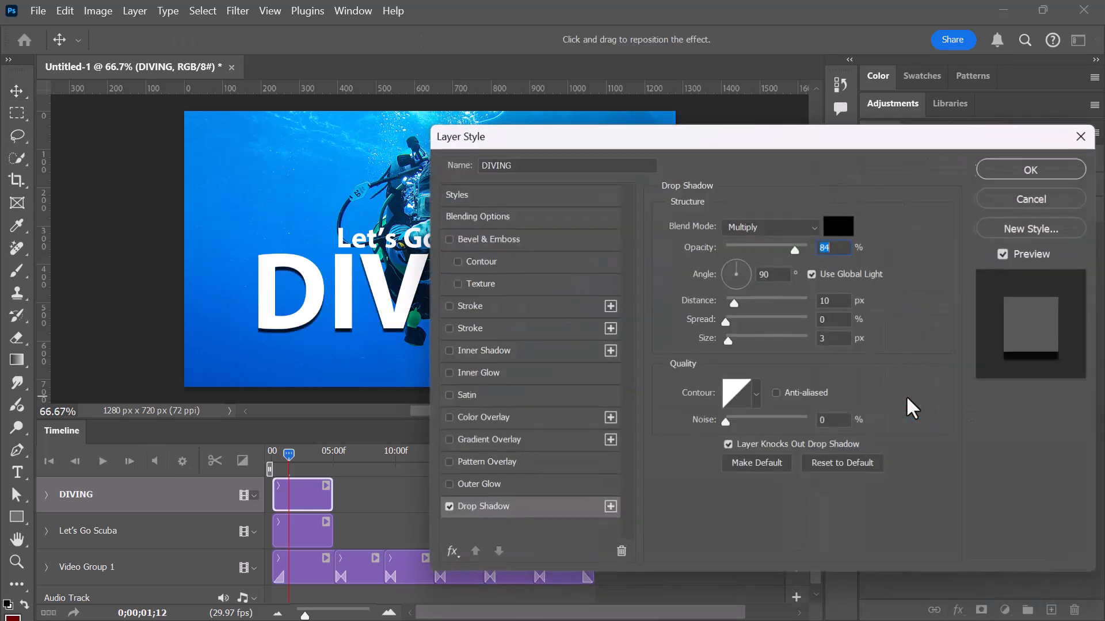
drag(805, 144, 827, 115)
drag(982, 113, 836, 192)
click(906, 220)
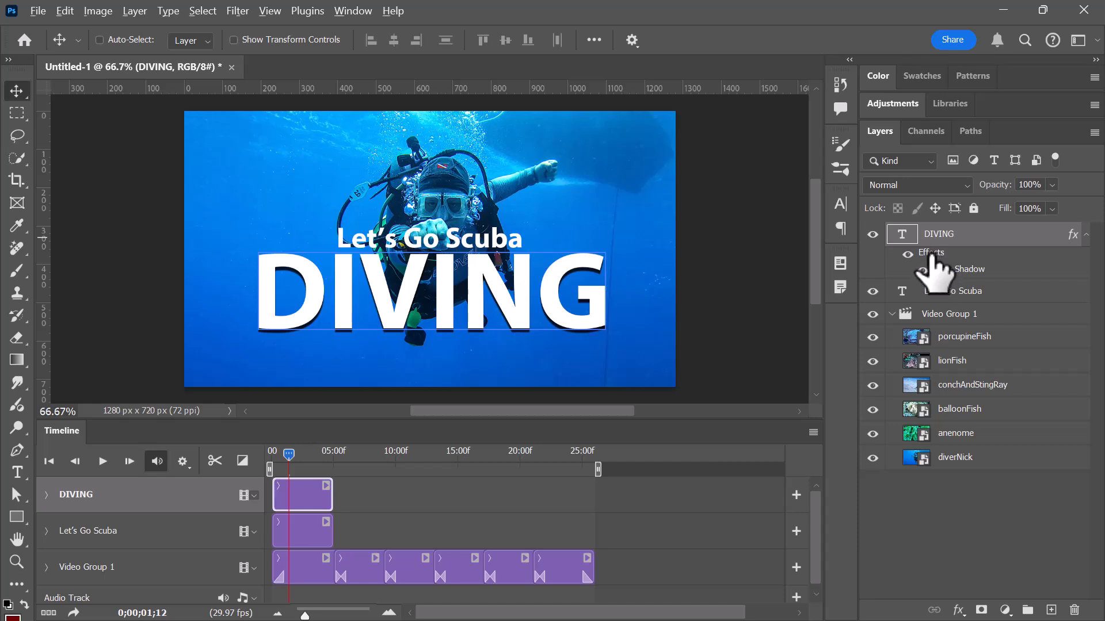
drag(931, 256, 957, 296)
click(939, 489)
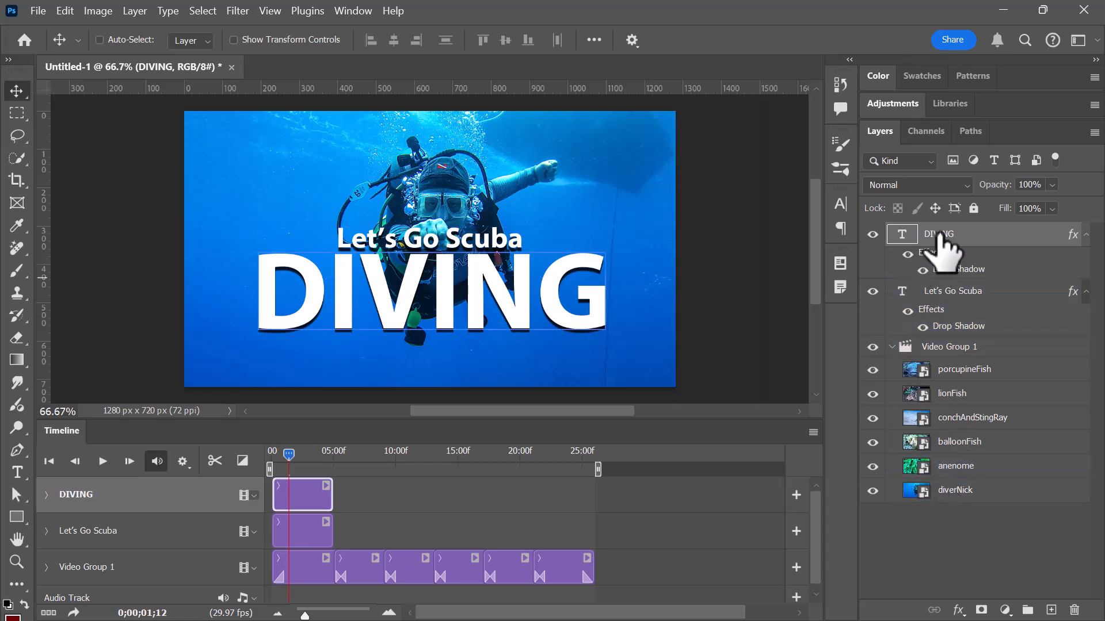
Set the DIVING layer's blend mode to Overlay and add a 4 px white inside stroke at 100% opacity.
click(892, 182)
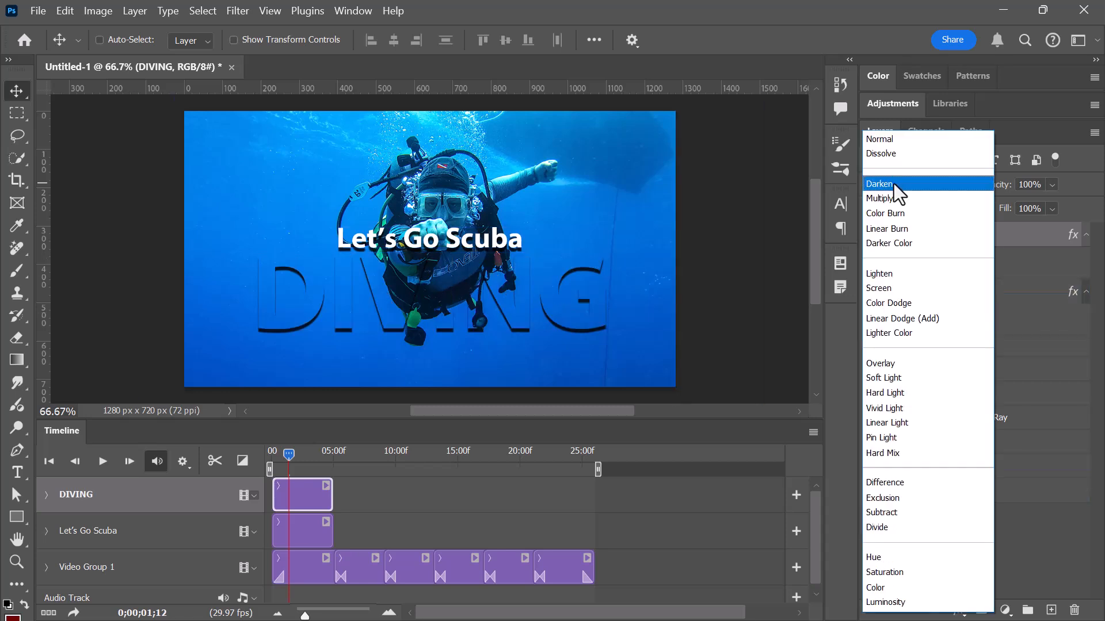
click(894, 363)
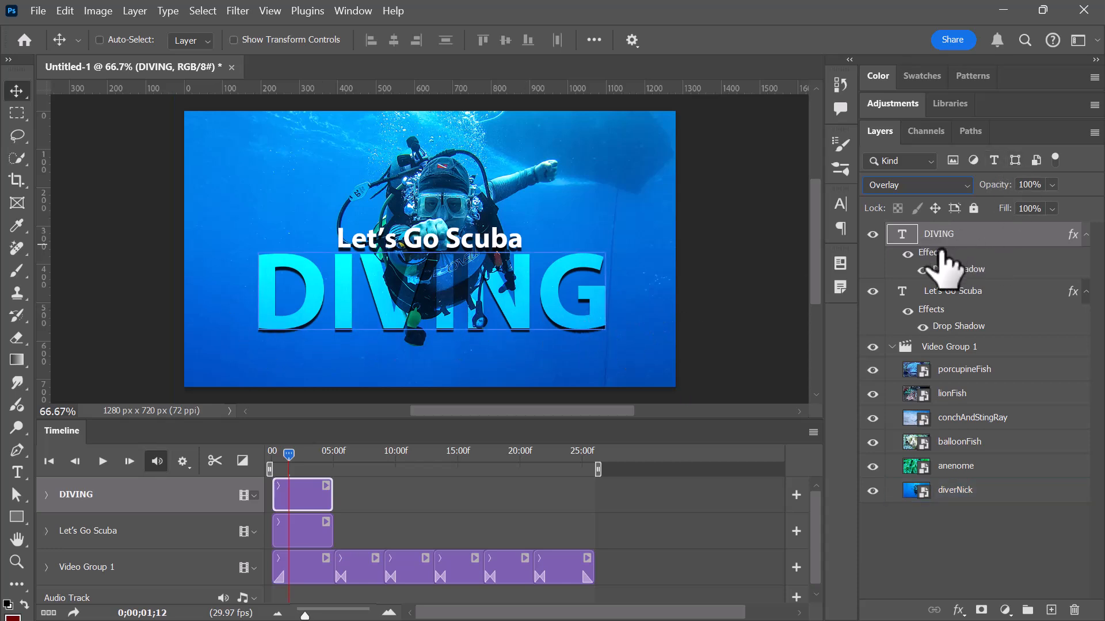
click(958, 610)
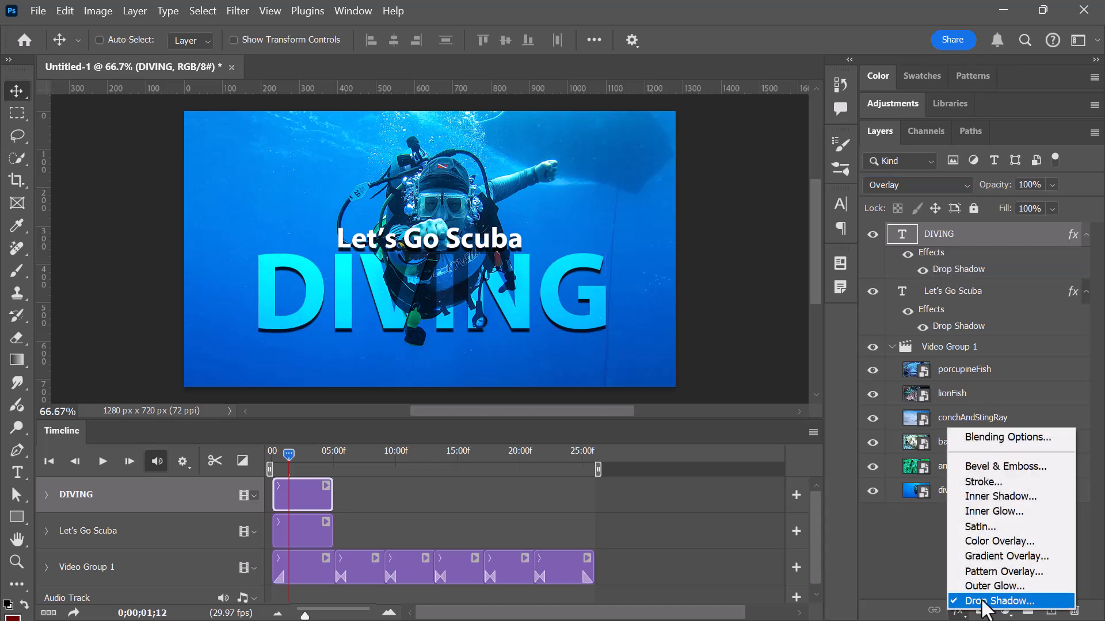
click(1000, 481)
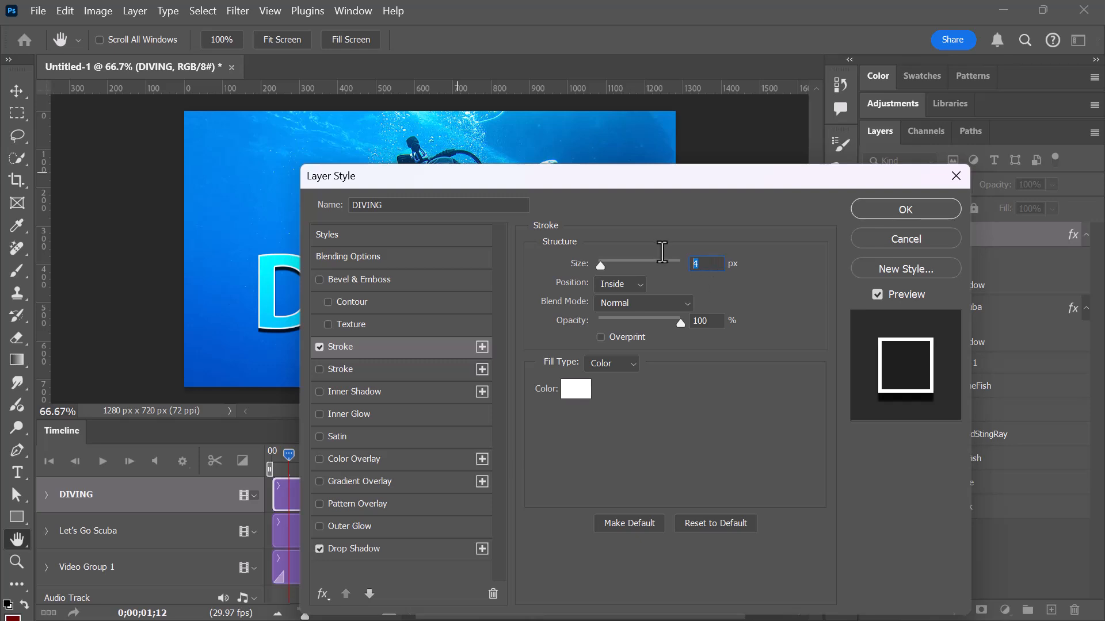
drag(670, 178, 624, 132)
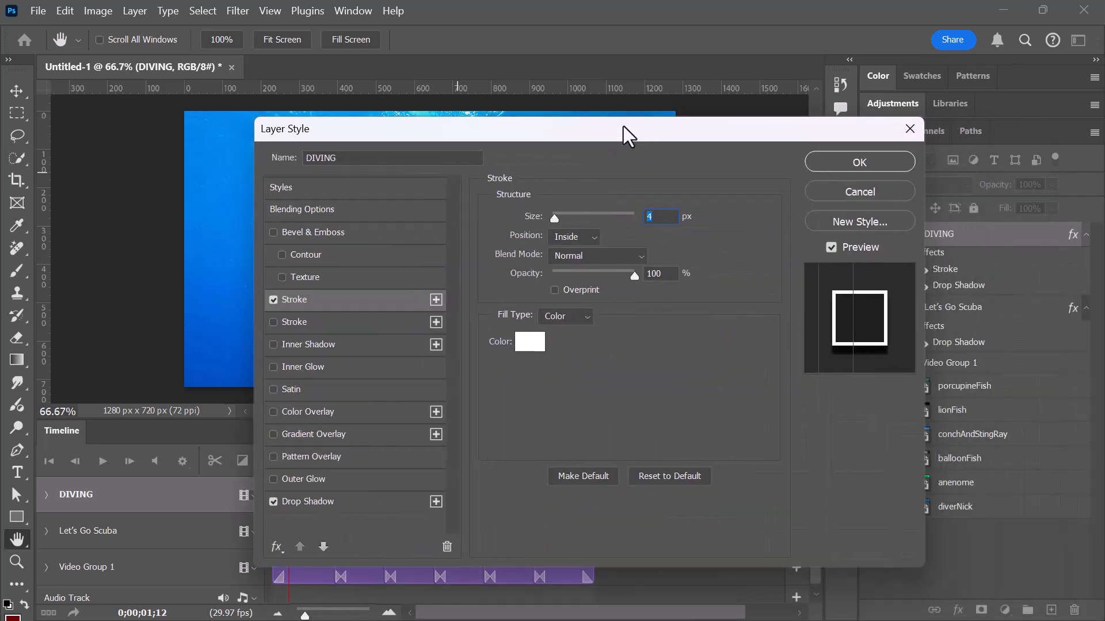
click(844, 163)
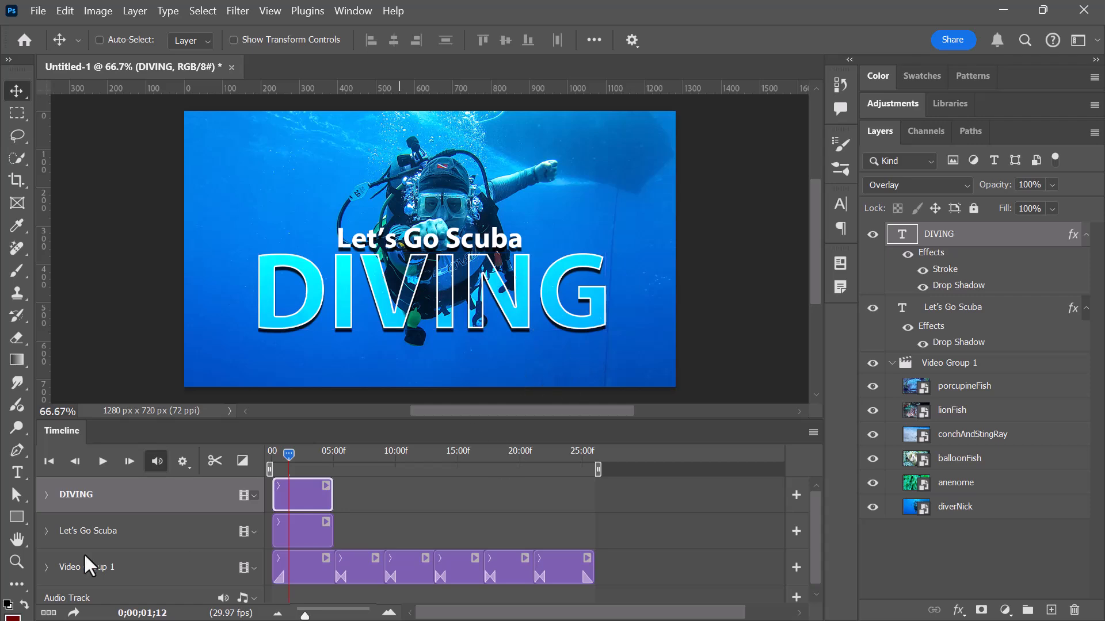
Return the playhead to the timeline start and warp the DIVING text with a horizontal Flag style at -10% bend.
drag(291, 450, 261, 437)
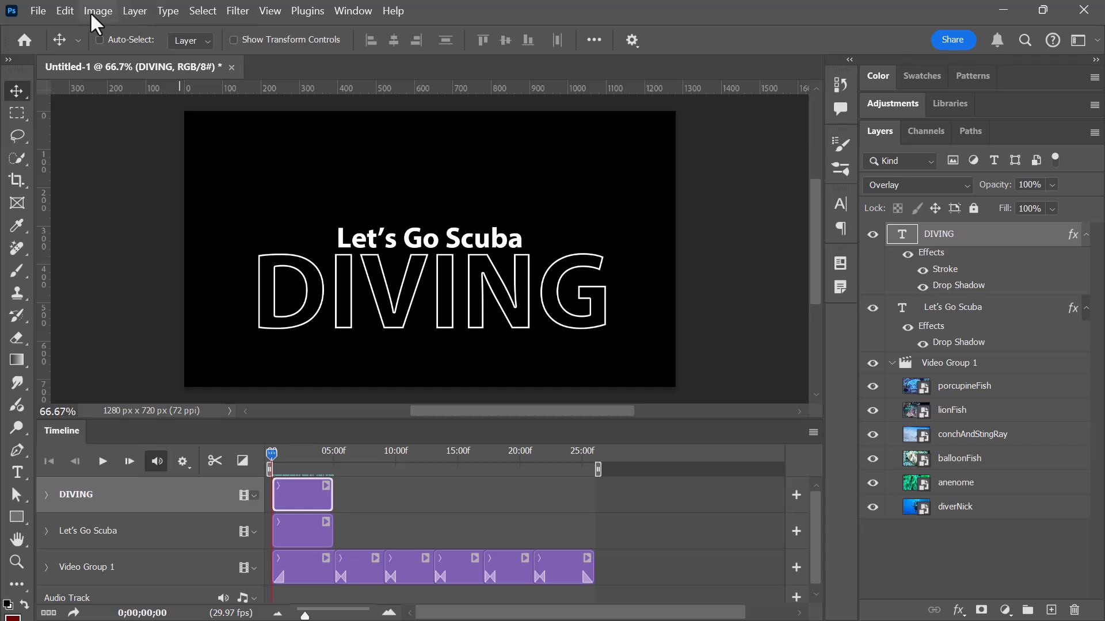
click(163, 9)
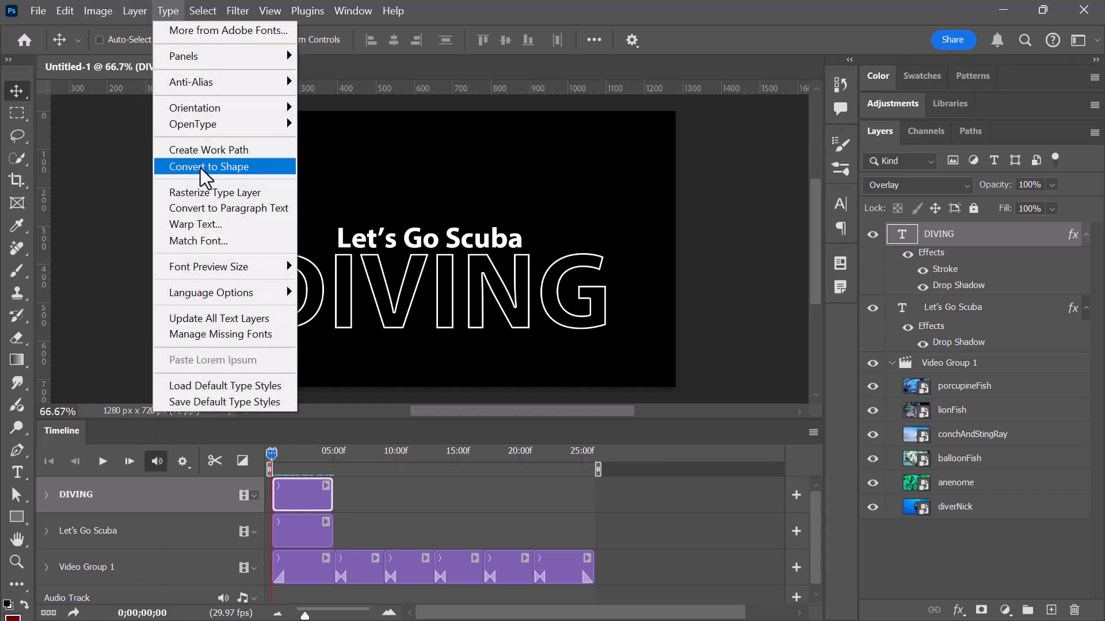
click(217, 225)
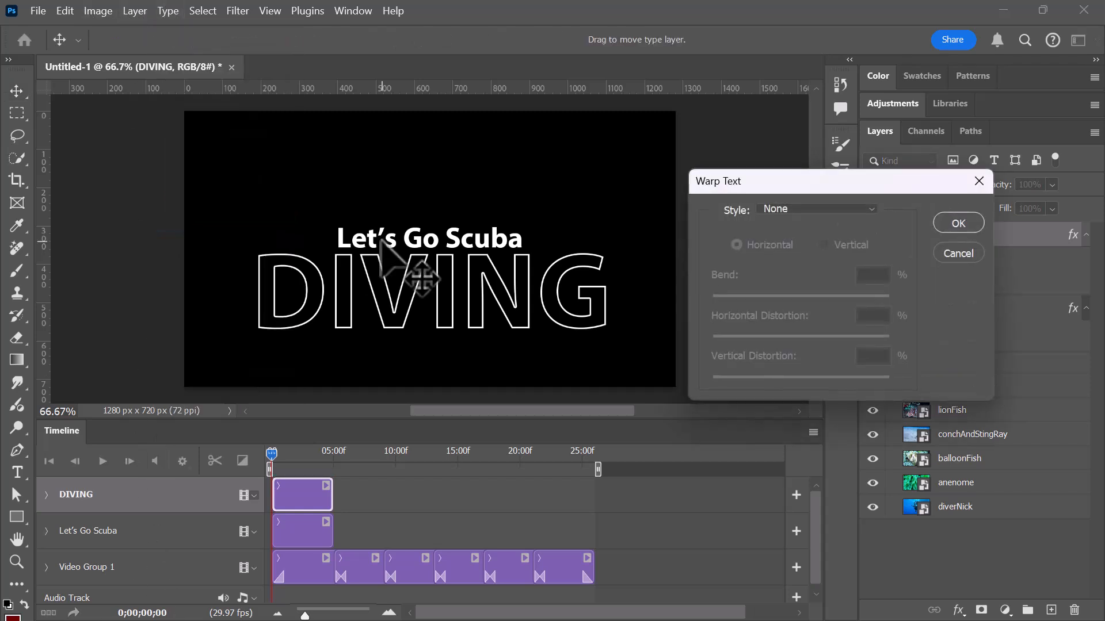
click(796, 208)
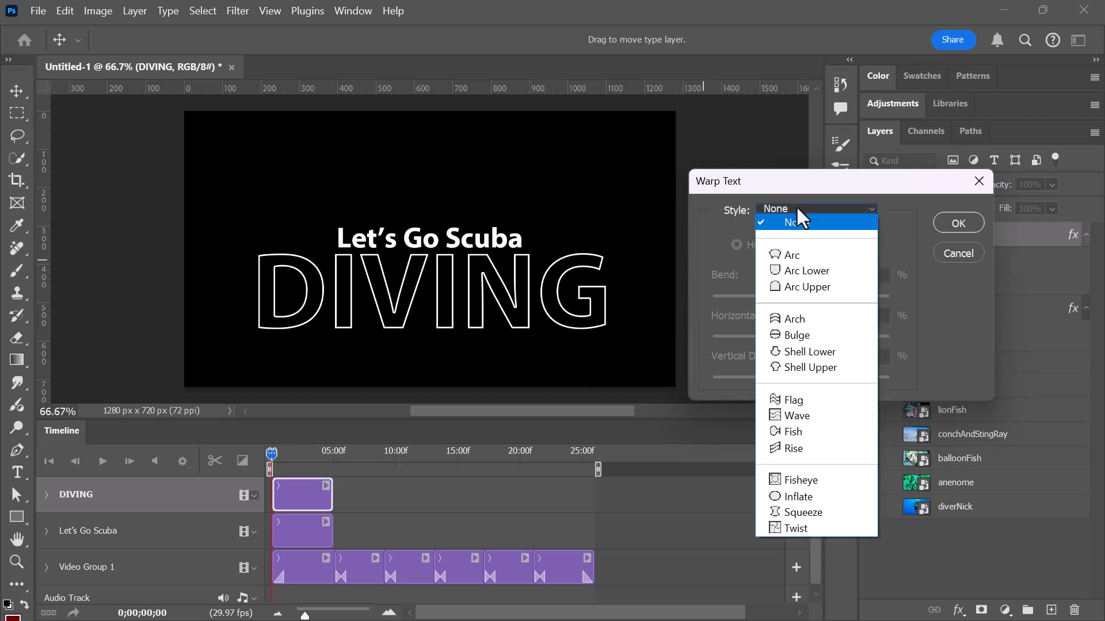
click(794, 400)
drag(841, 298, 788, 295)
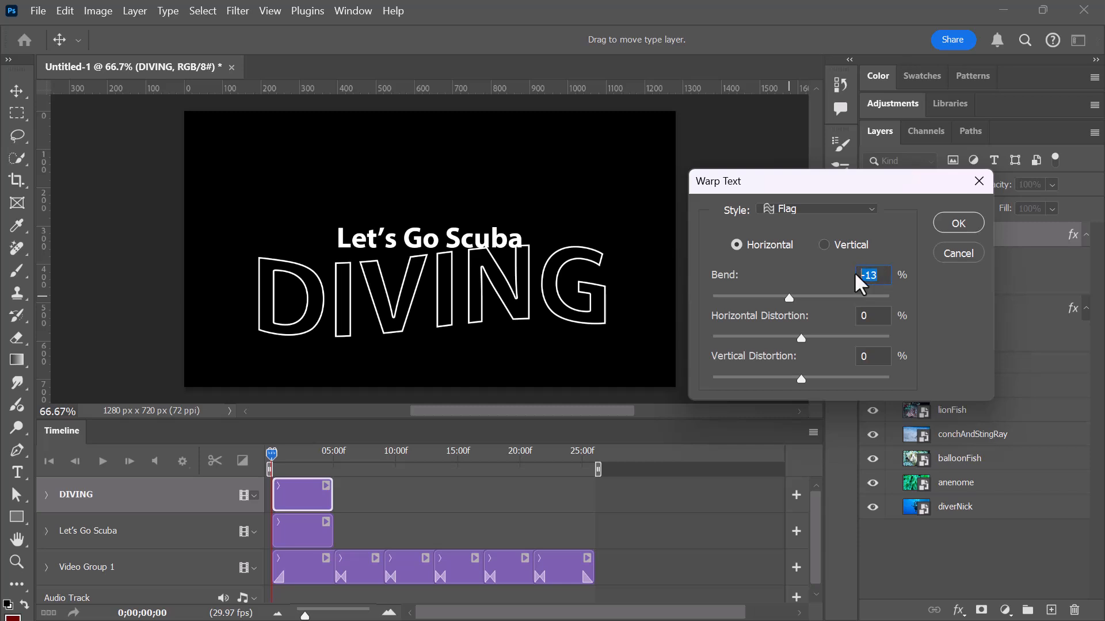
text(-10)
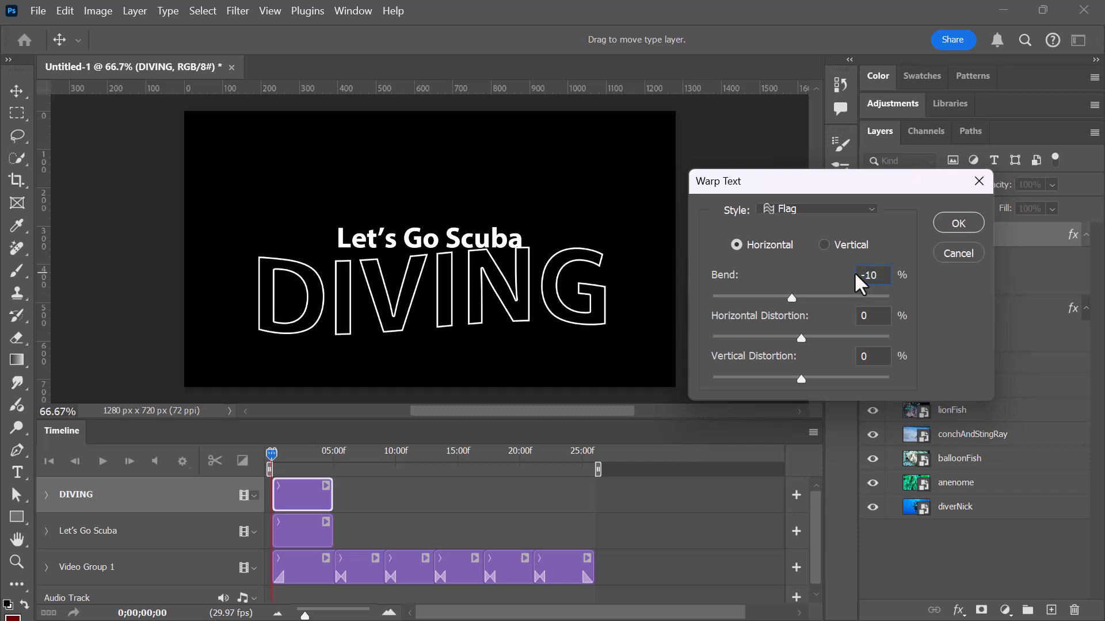
click(967, 221)
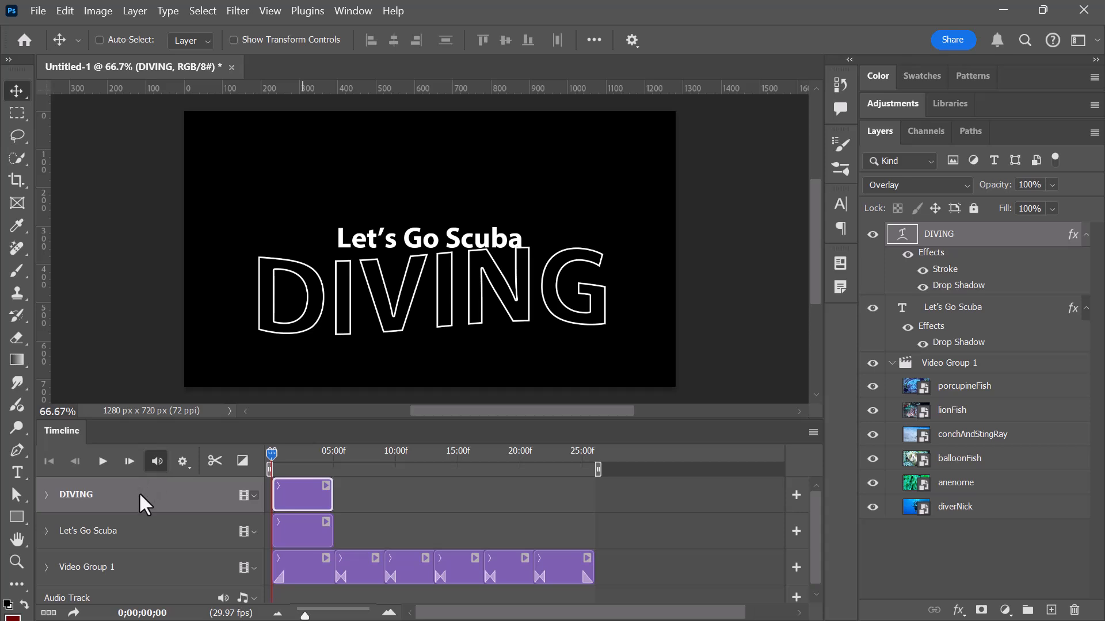
Extend the diverNick clip and the DIVING and Let's Go Scuba title clips to end at about 06:00f.
click(391, 613)
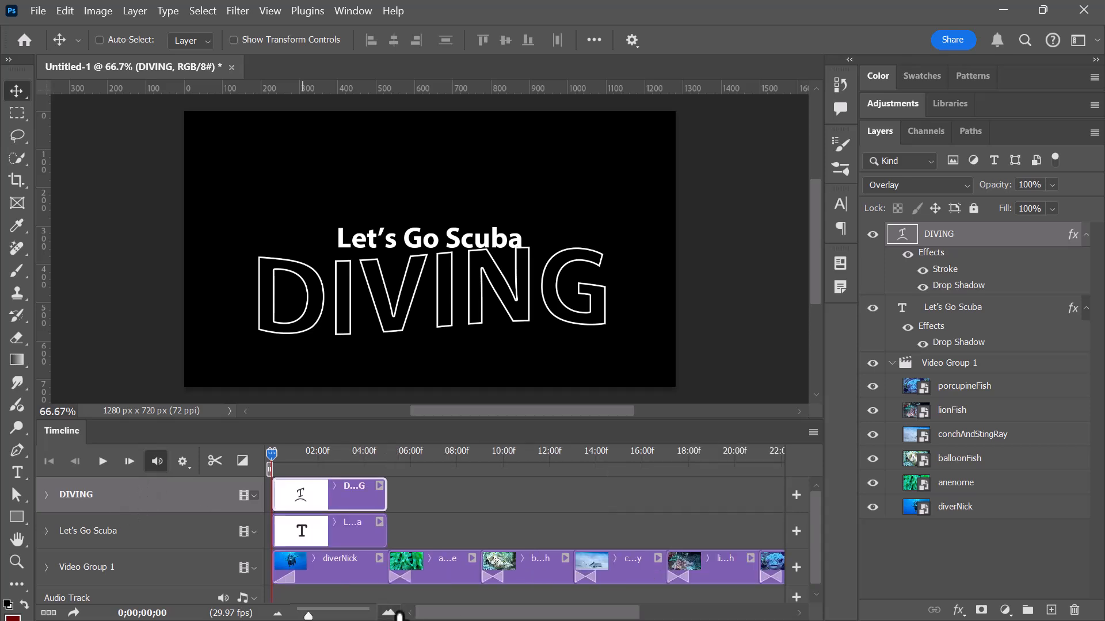
click(401, 616)
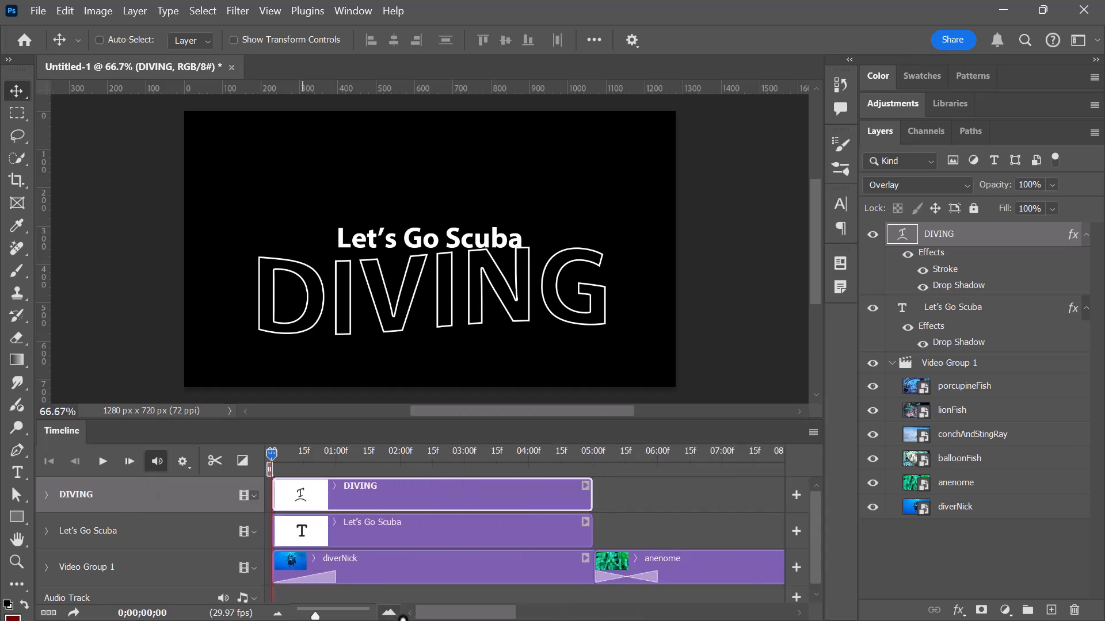
scroll(578, 461, down, 1)
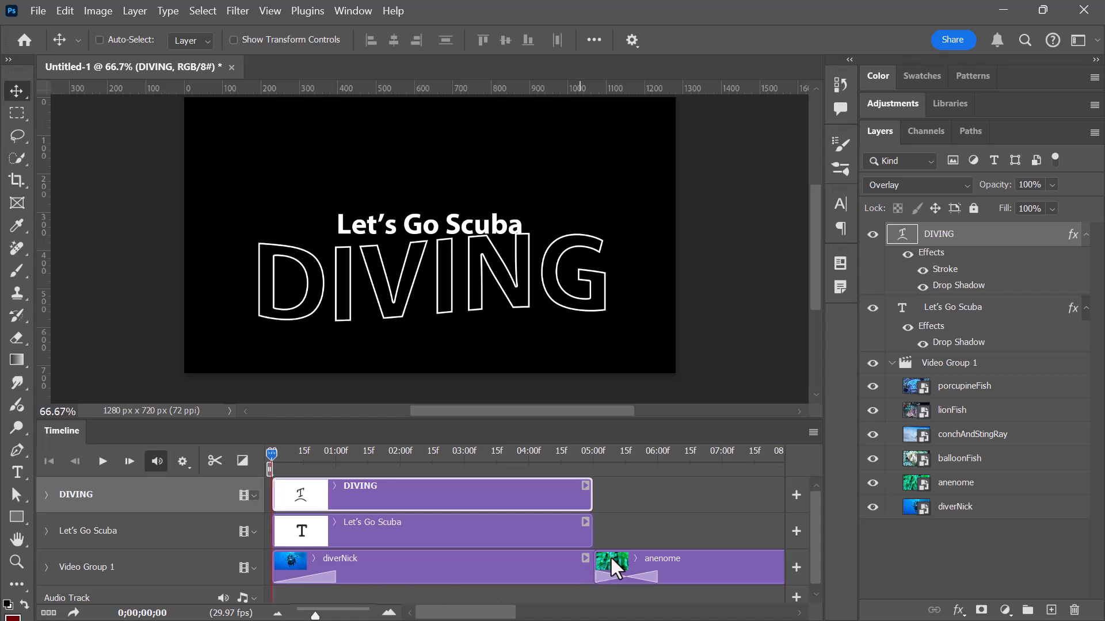
drag(594, 564, 661, 568)
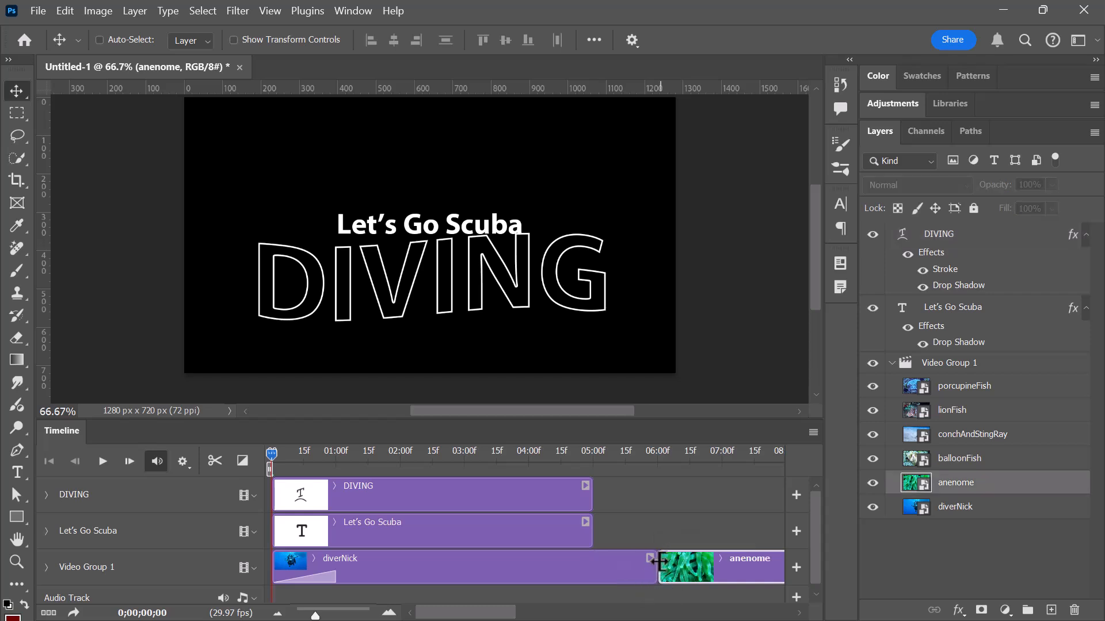
drag(589, 493, 649, 492)
drag(589, 529, 653, 527)
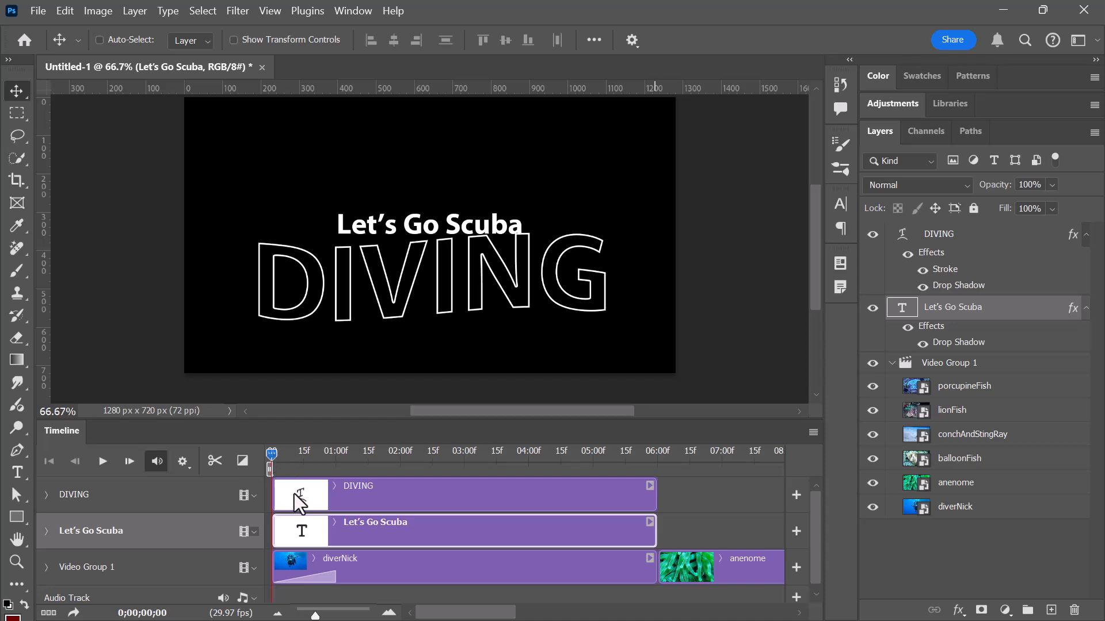
Enable keyframe animation for the DIVING track's Transform, Opacity, Style and Text Warp at the timeline start.
click(47, 494)
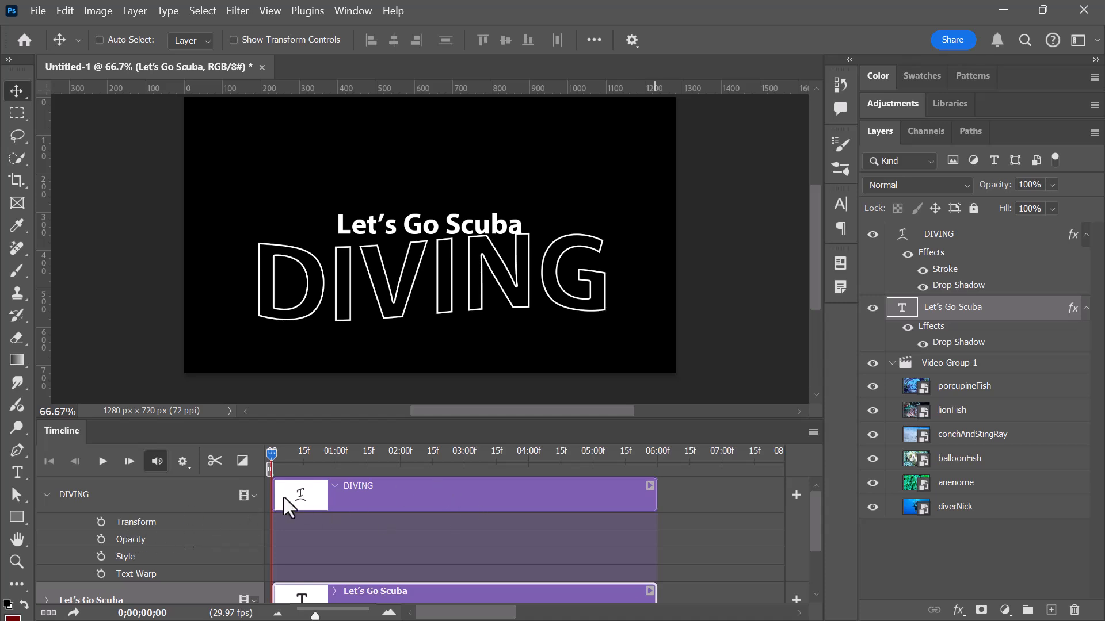
click(100, 522)
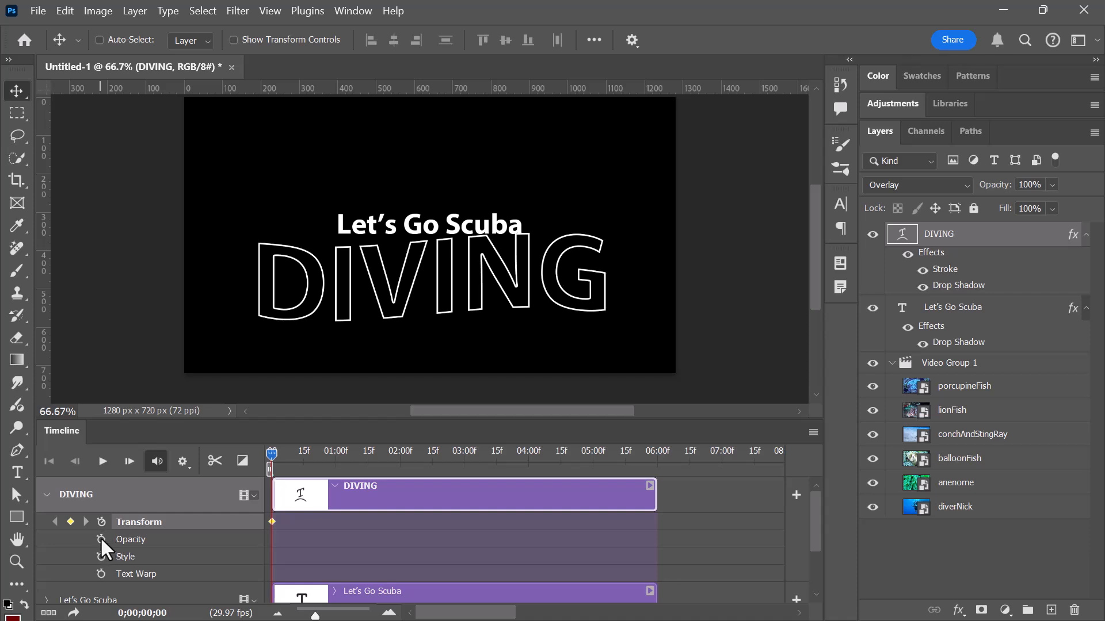
click(101, 539)
click(100, 556)
click(101, 574)
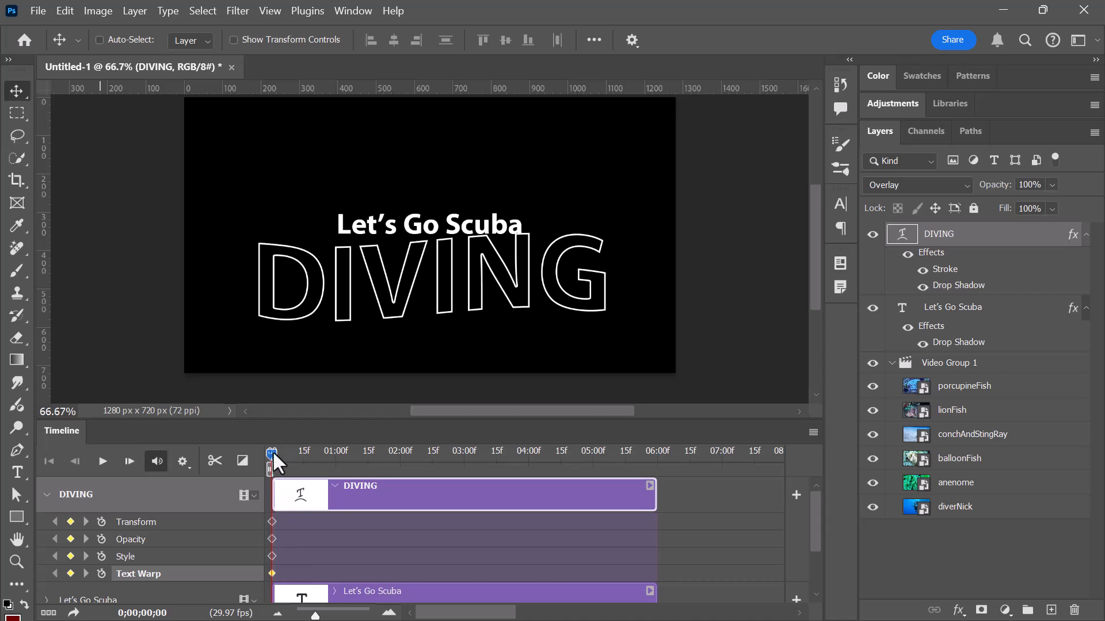
Add a DIVING Text Warp keyframe at about 1 second and set its Flag bend to 10%.
drag(274, 453, 330, 450)
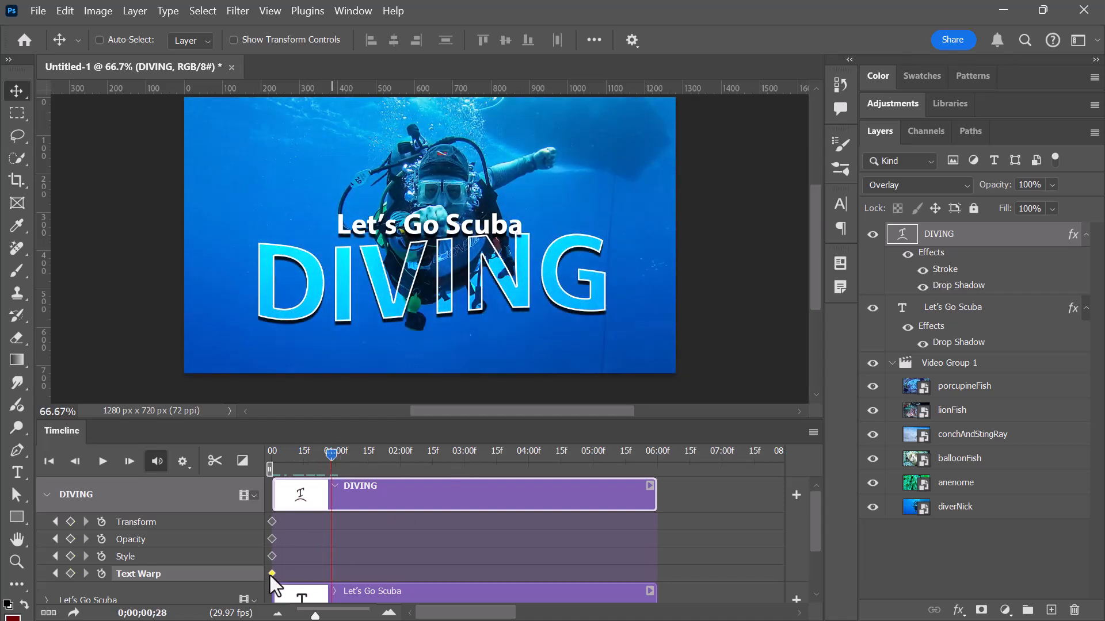
click(71, 573)
click(161, 6)
click(230, 227)
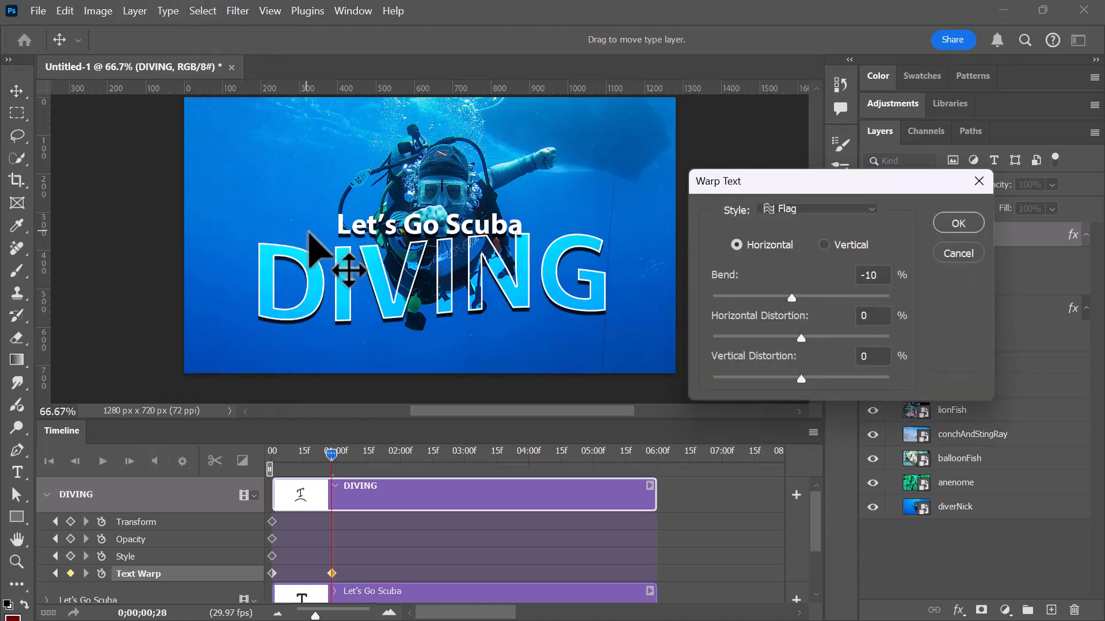
drag(880, 275, 823, 274)
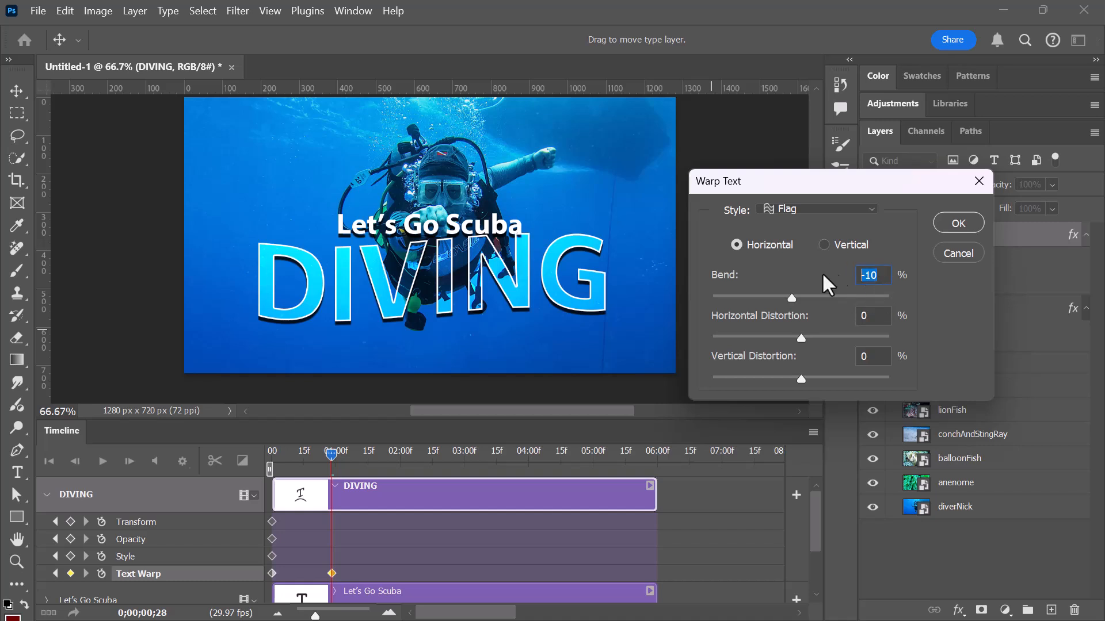
text(10)
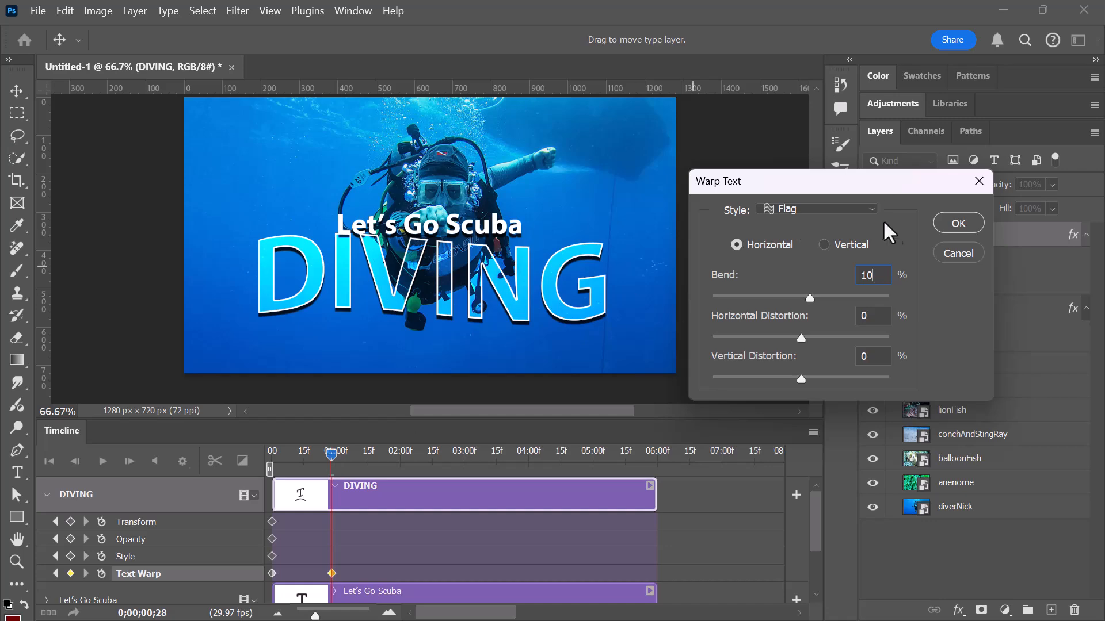
click(958, 223)
Add a DIVING Text Warp keyframe at about 2 seconds and set its Flag bend to -15%.
drag(330, 453, 398, 460)
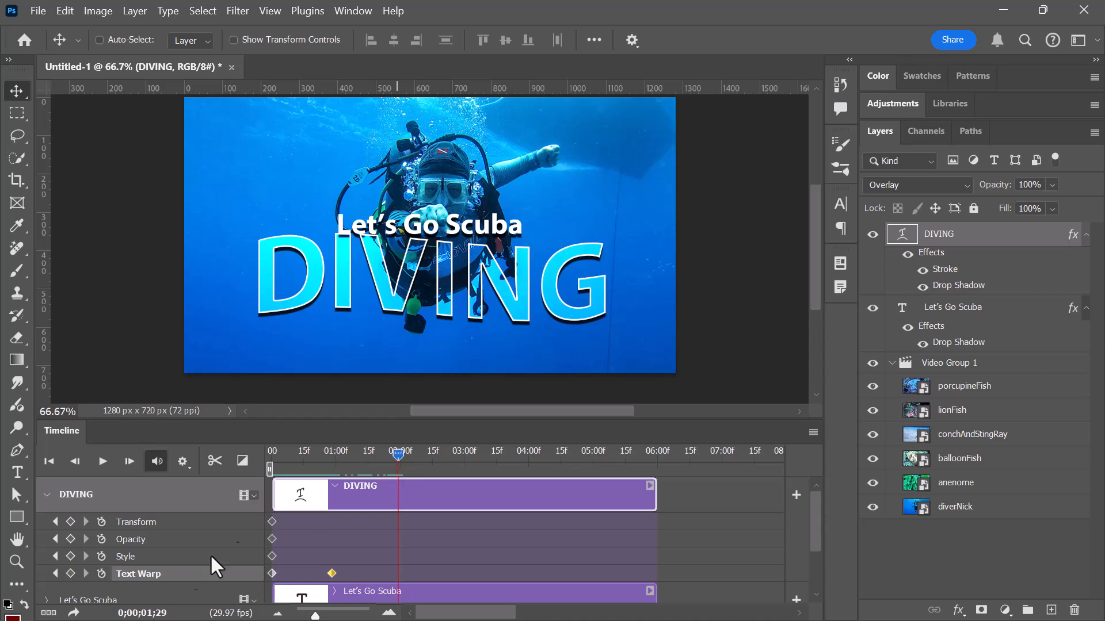
click(71, 573)
click(169, 10)
click(201, 236)
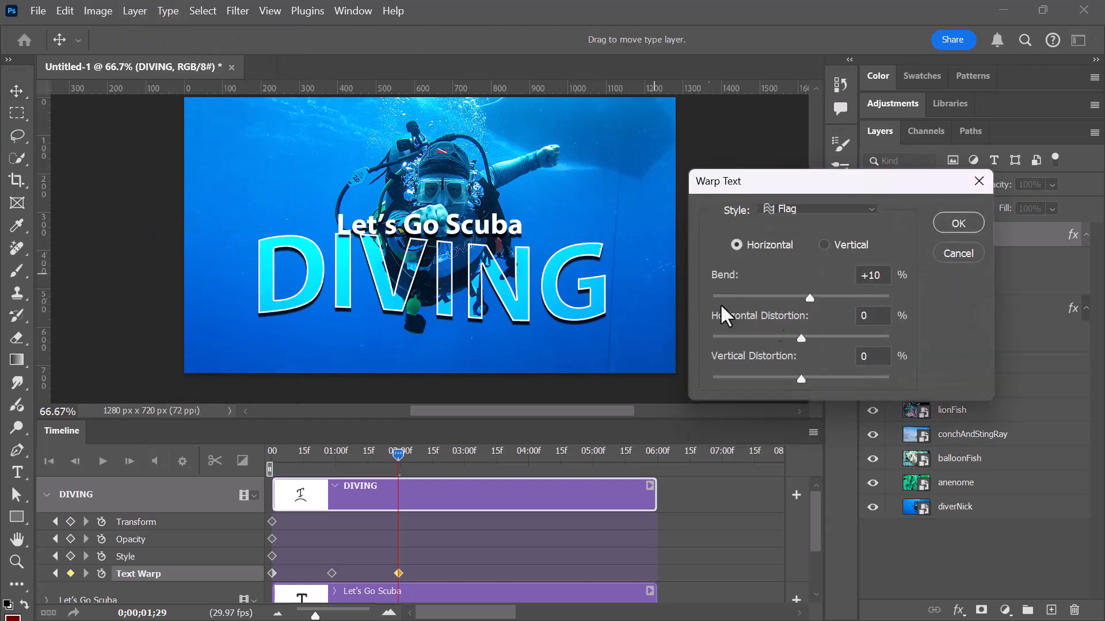
drag(886, 275, 834, 278)
text(-15)
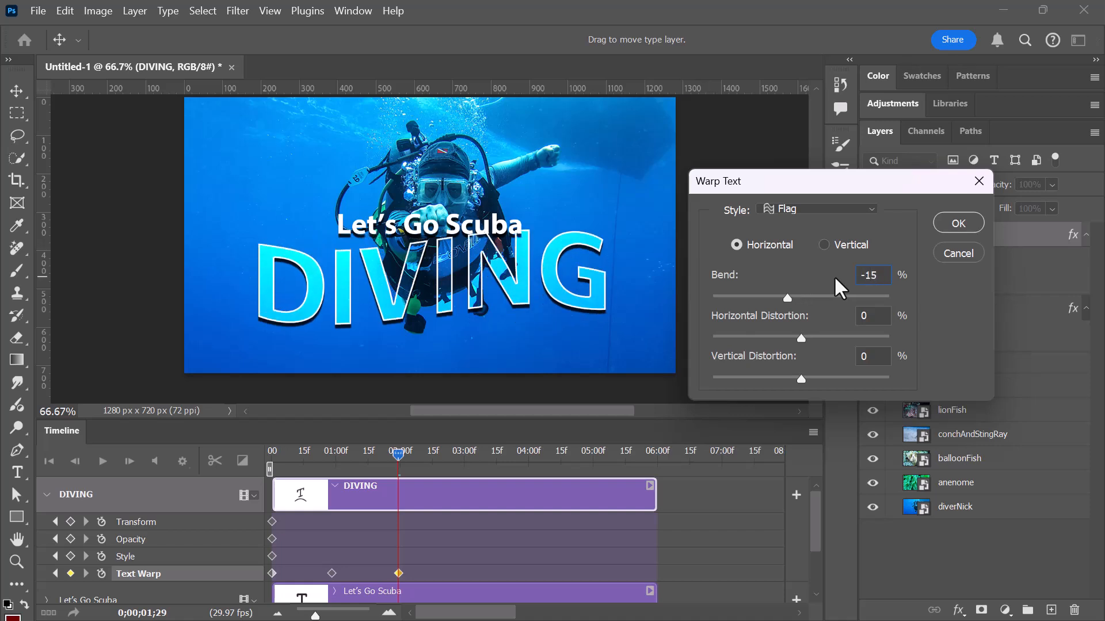
click(948, 224)
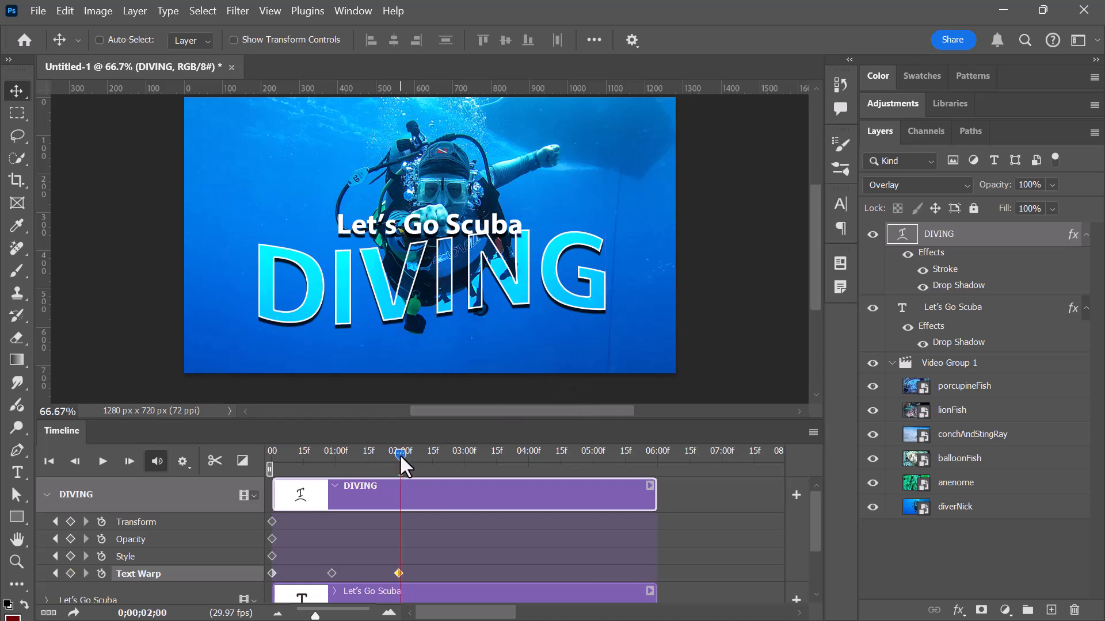
Add a DIVING Text Warp keyframe at about 3 seconds and reverse its Flag bend to a positive value.
drag(399, 454, 465, 470)
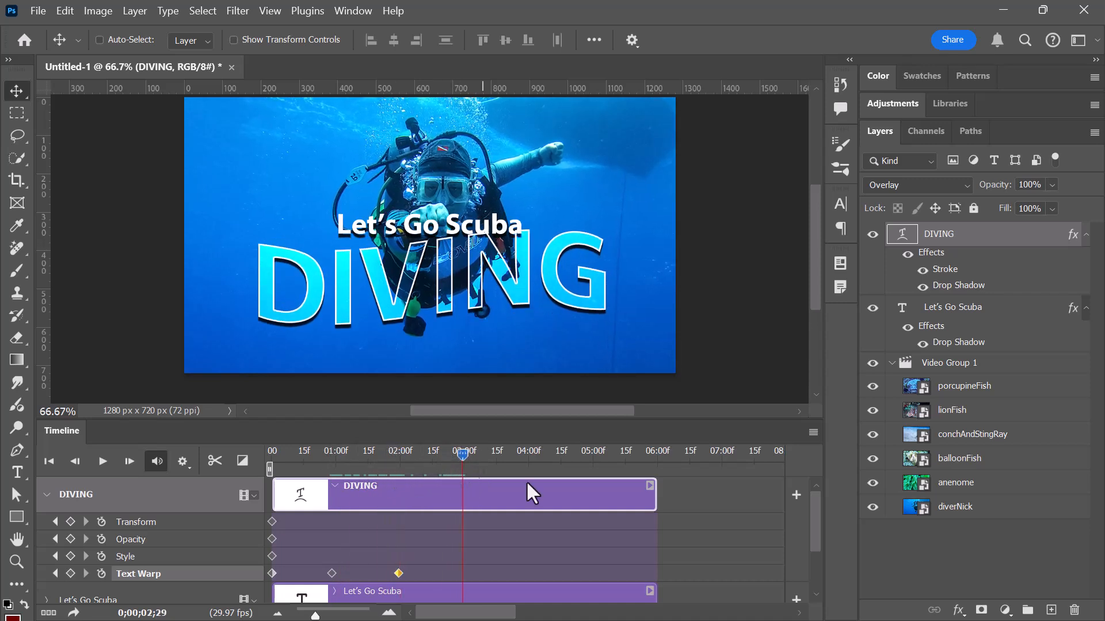
click(70, 572)
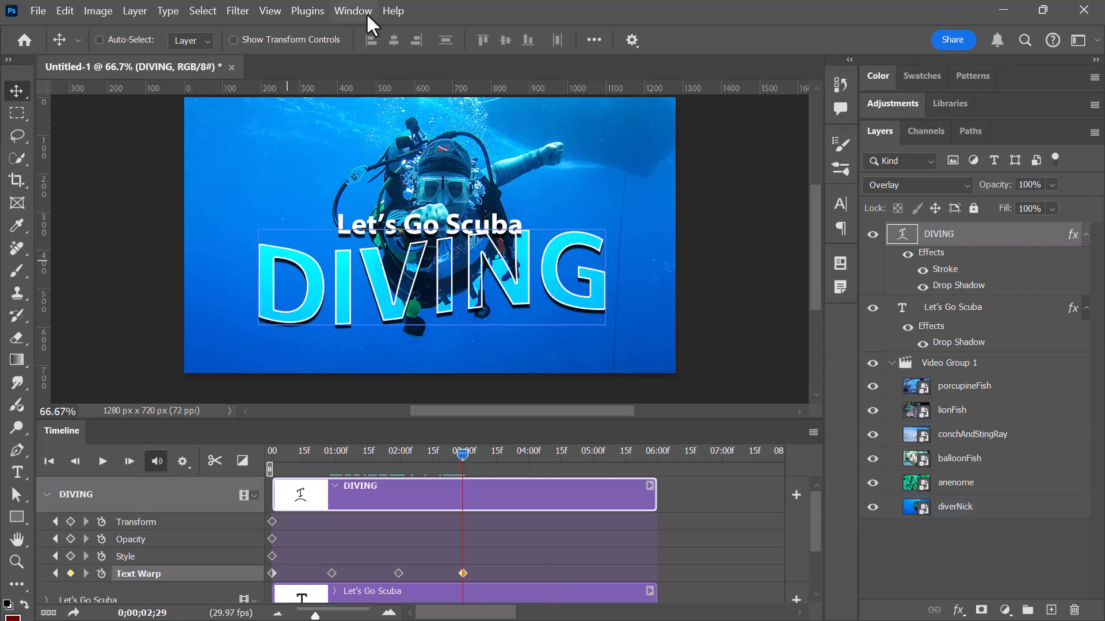
click(202, 10)
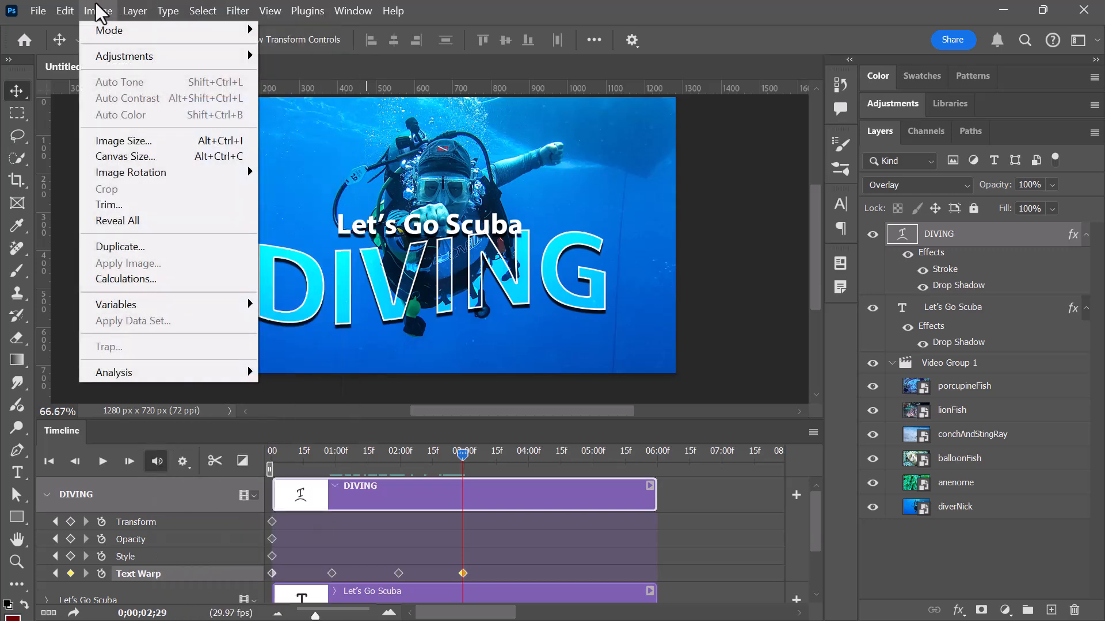
mouse_move(127, 10)
mouse_move(164, 9)
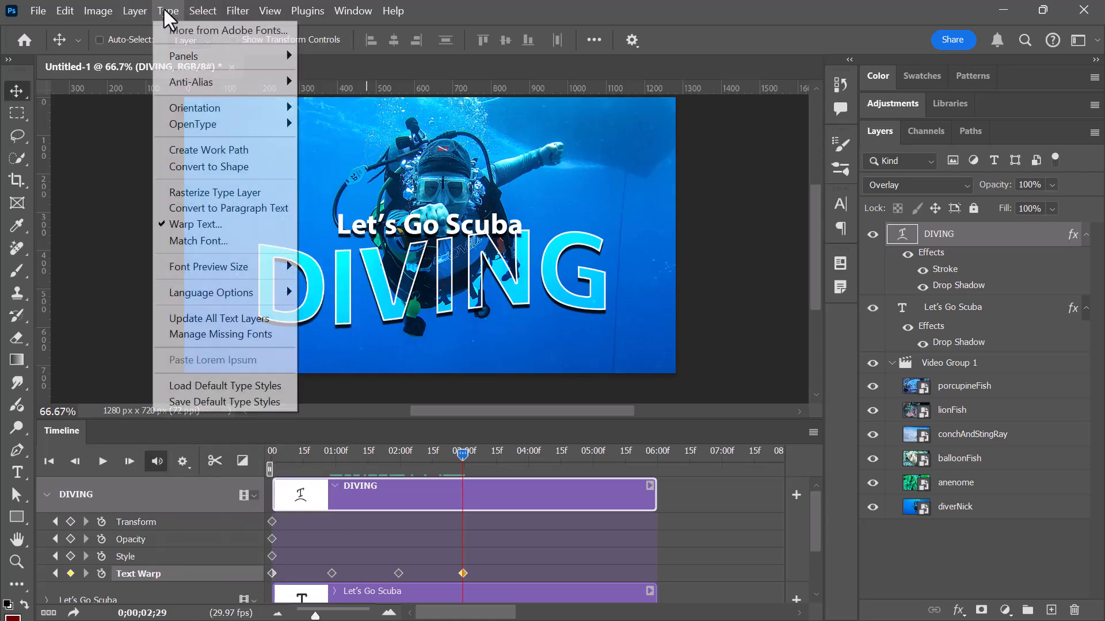
click(212, 230)
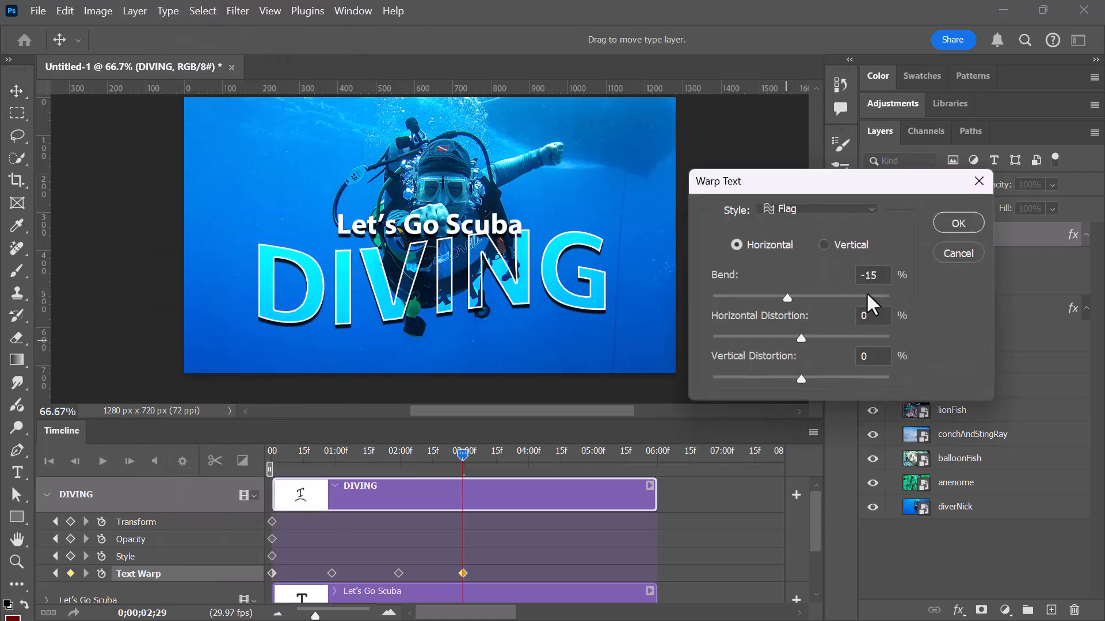
key(Return)
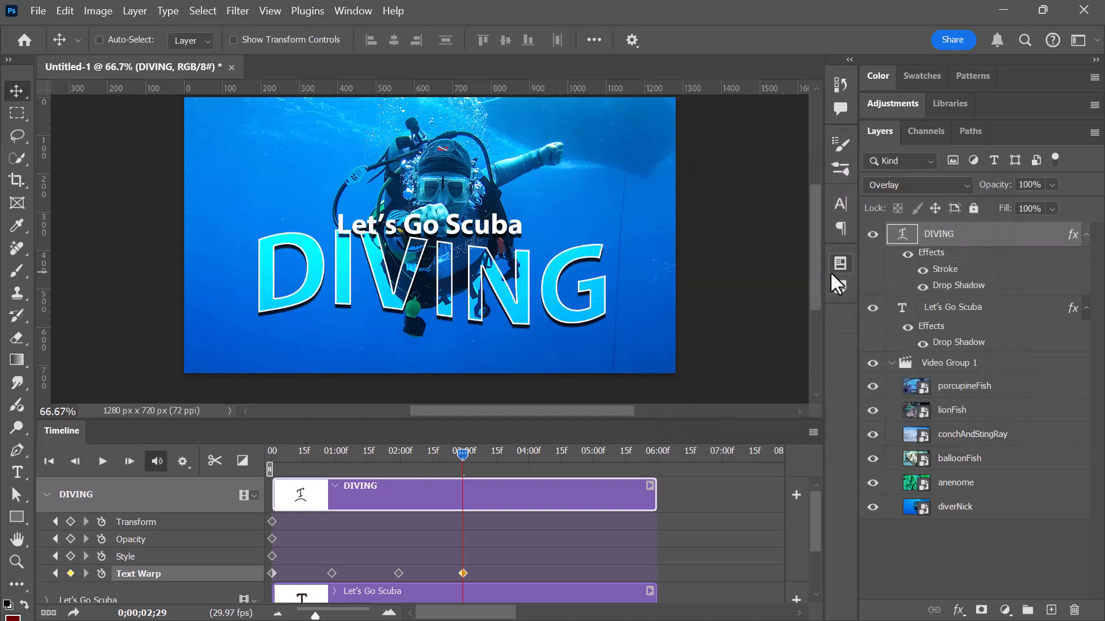
Add a DIVING Text Warp keyframe at about 4 seconds and set its Flag bend to 0%.
drag(464, 453, 522, 461)
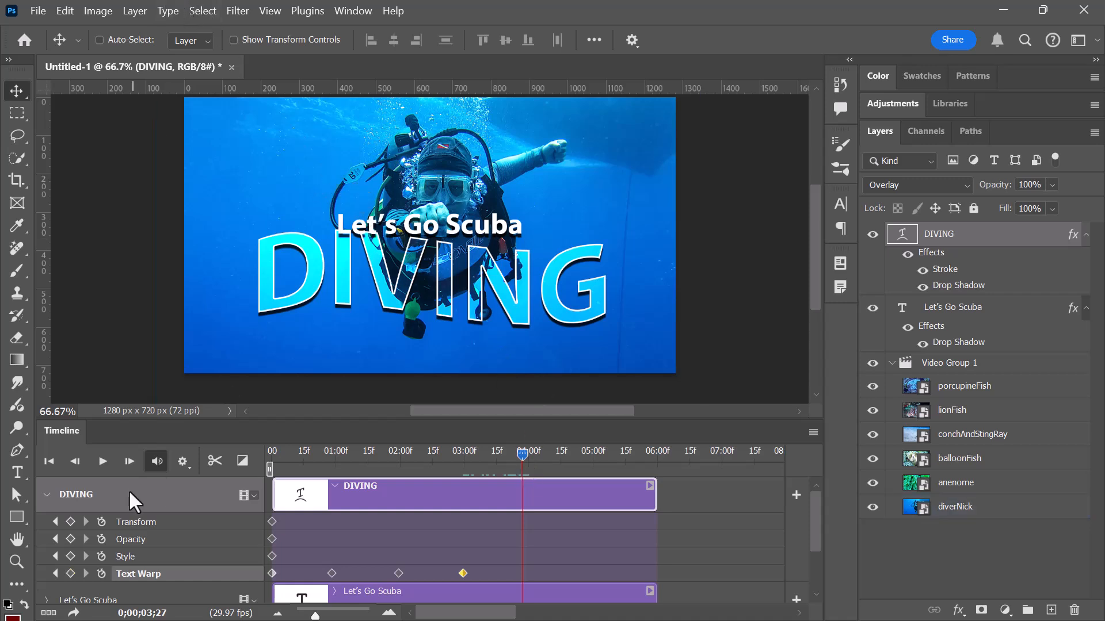
click(70, 573)
click(168, 11)
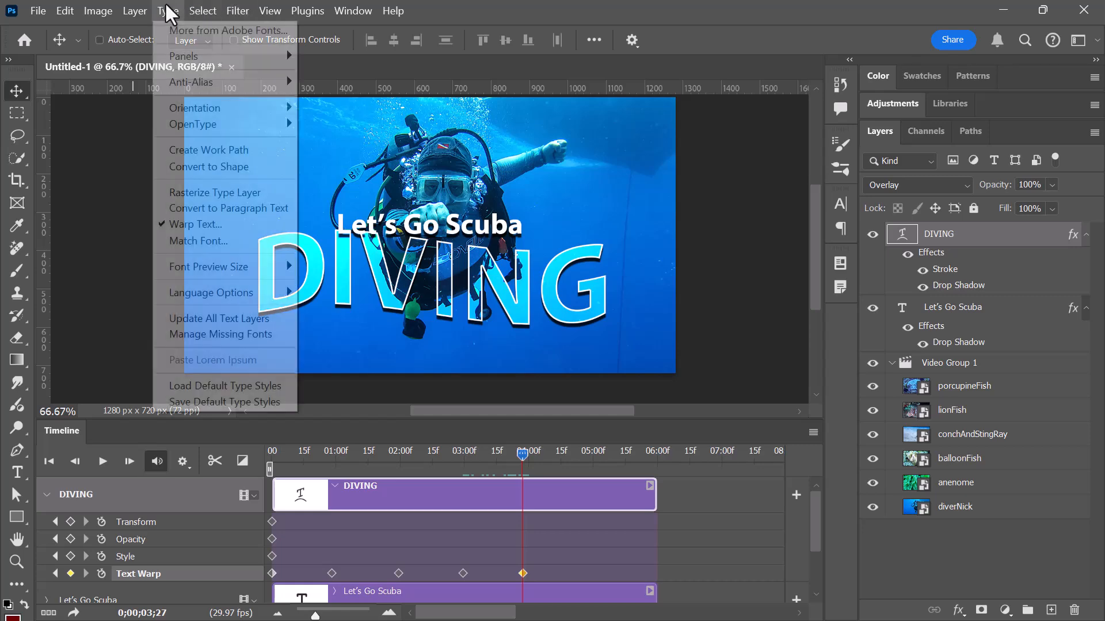
click(199, 225)
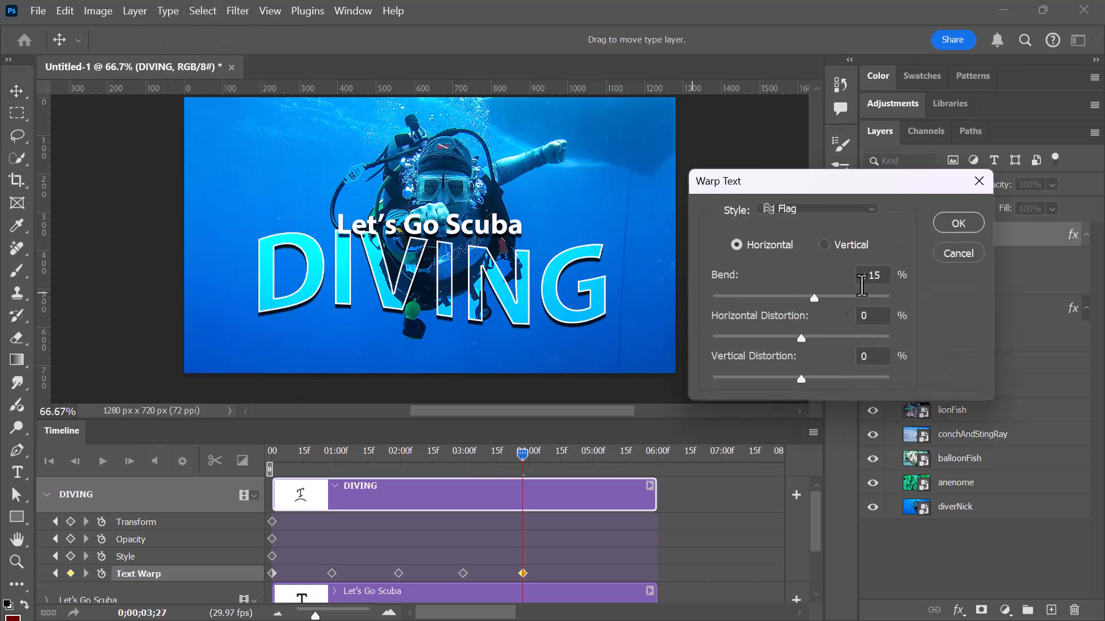
text(0)
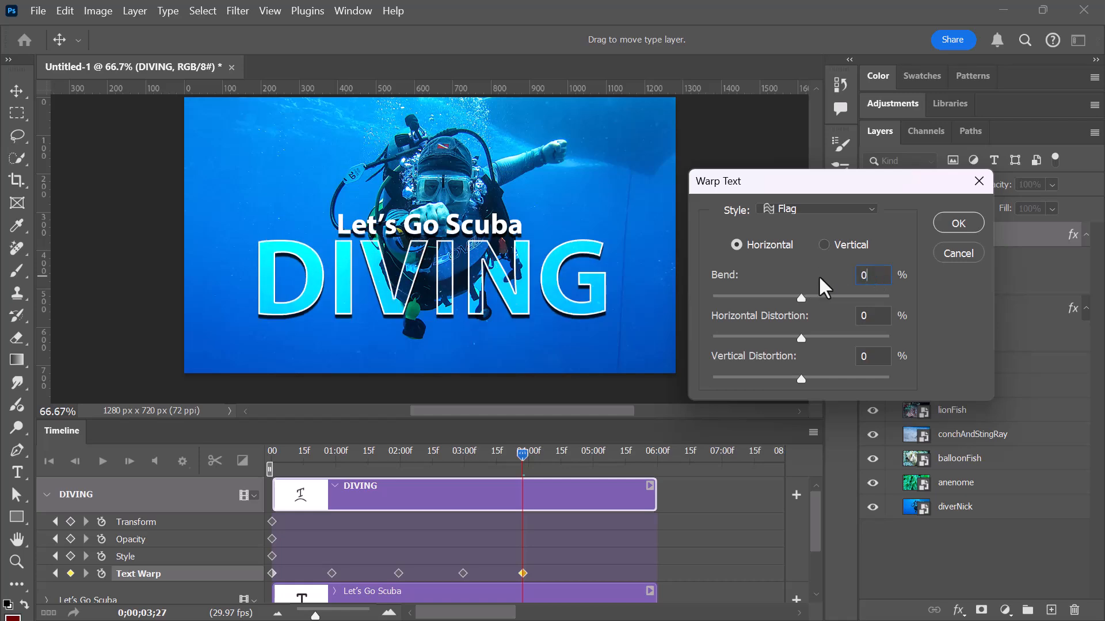
click(959, 230)
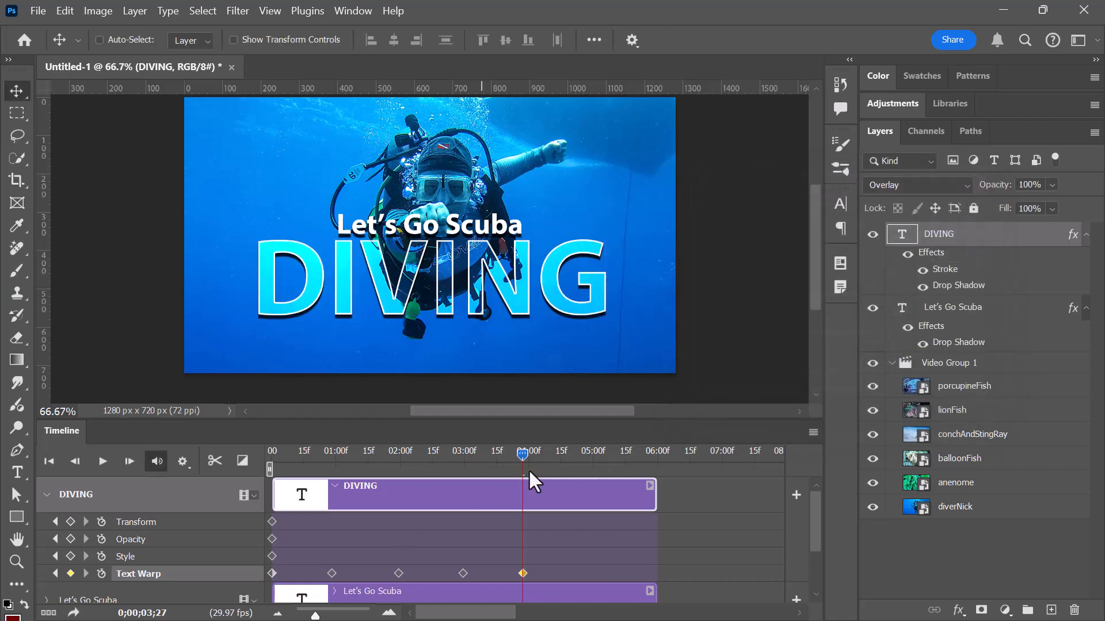
Try a 1 s Fade With Black transition on the end of the DIVING clip and delete it.
mouse_move(526, 453)
mouse_down()
mouse_move(272, 496)
mouse_move(658, 514)
mouse_up()
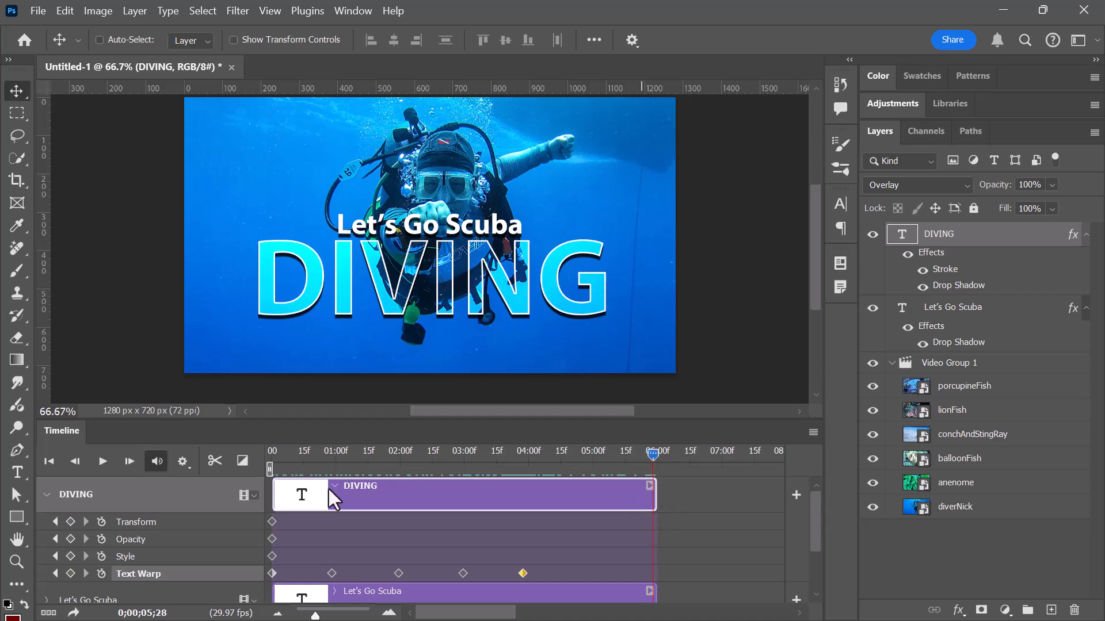
click(242, 461)
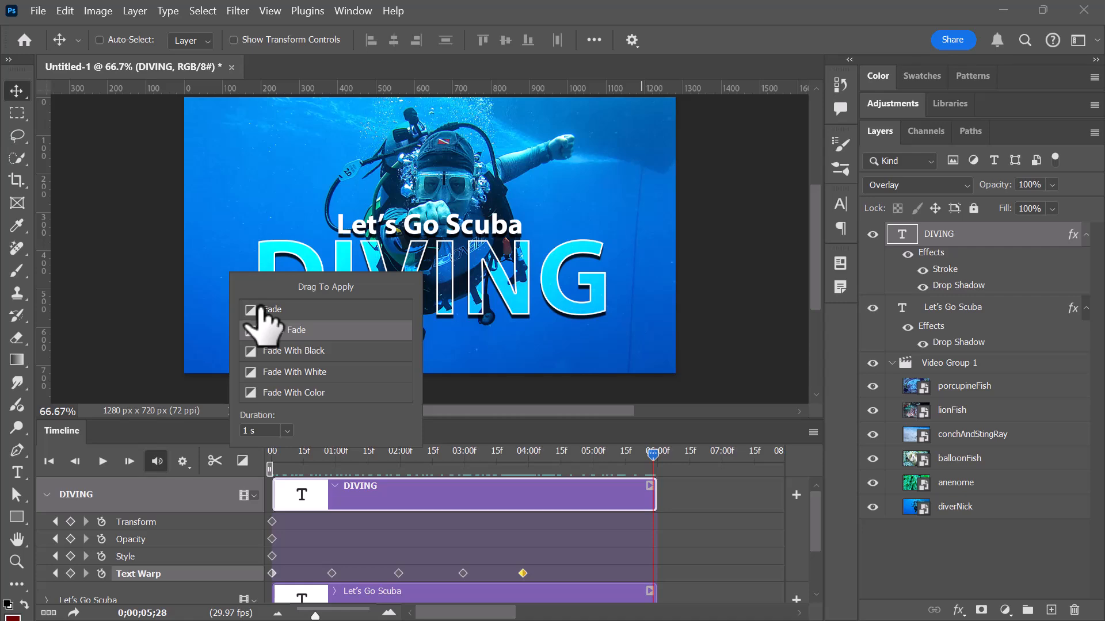
drag(256, 351, 640, 494)
drag(654, 450, 622, 498)
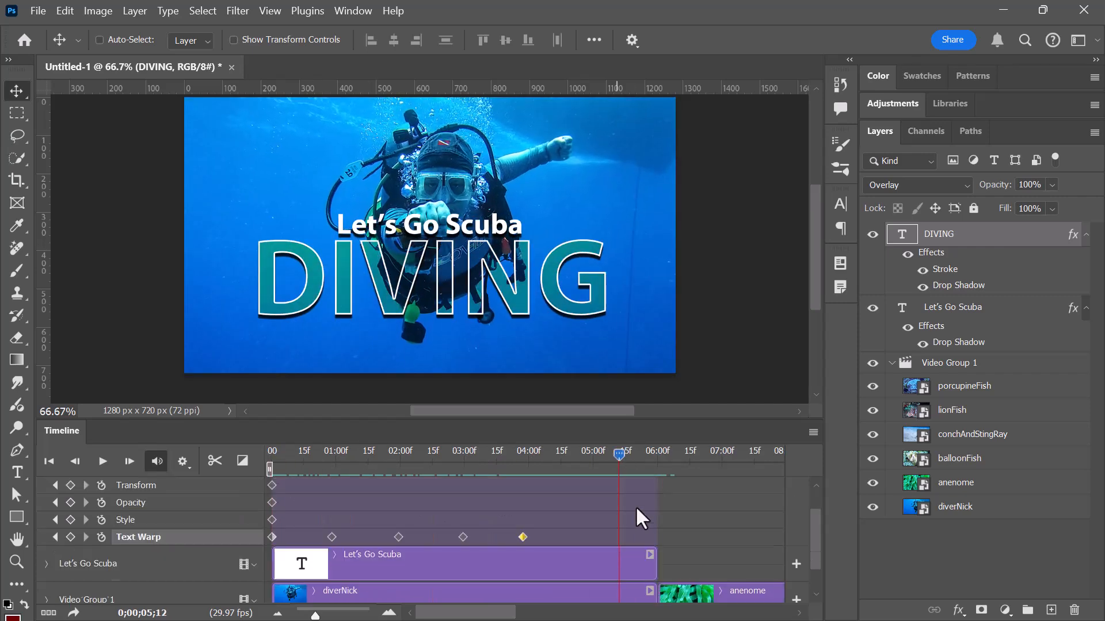
click(616, 501)
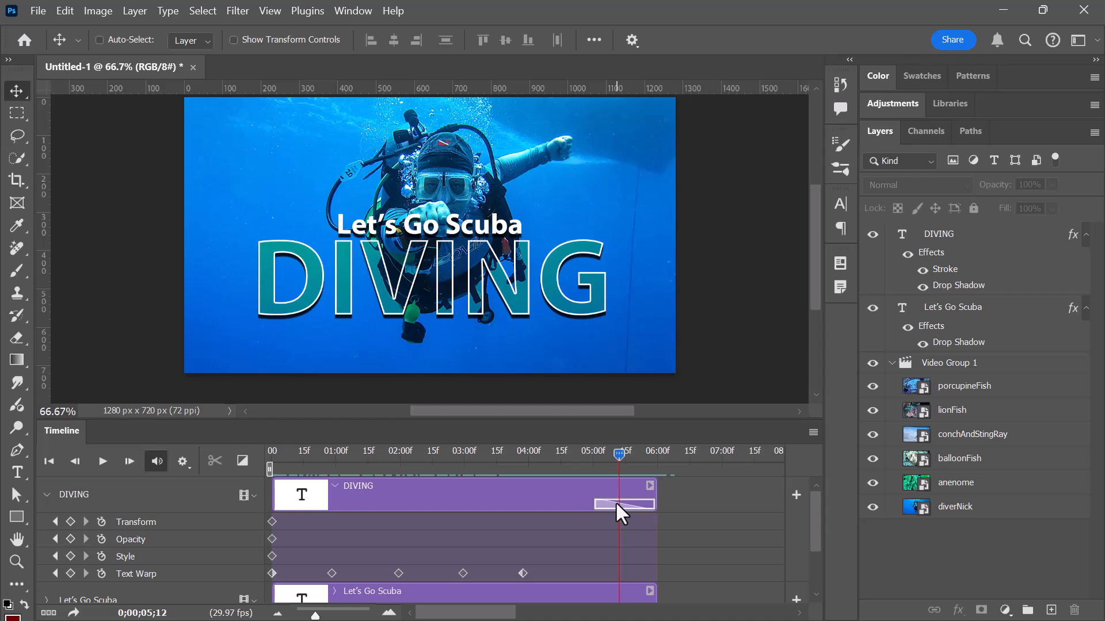
key(Delete)
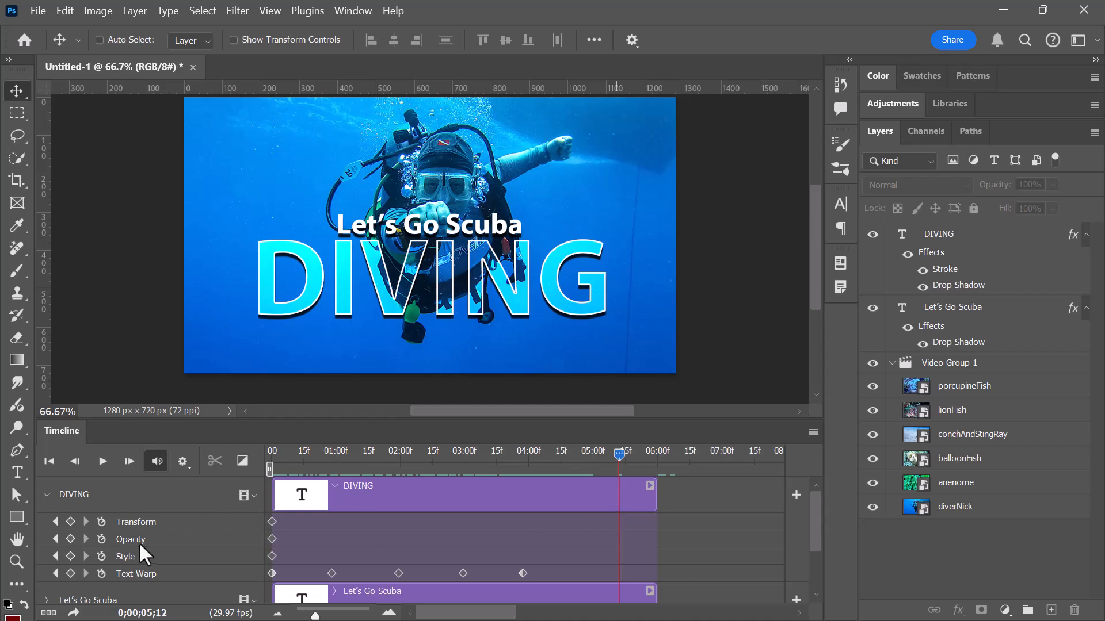
Add DIVING Opacity keyframes at about 5 seconds and at the clip's end, setting the end keyframe to 0%.
click(71, 538)
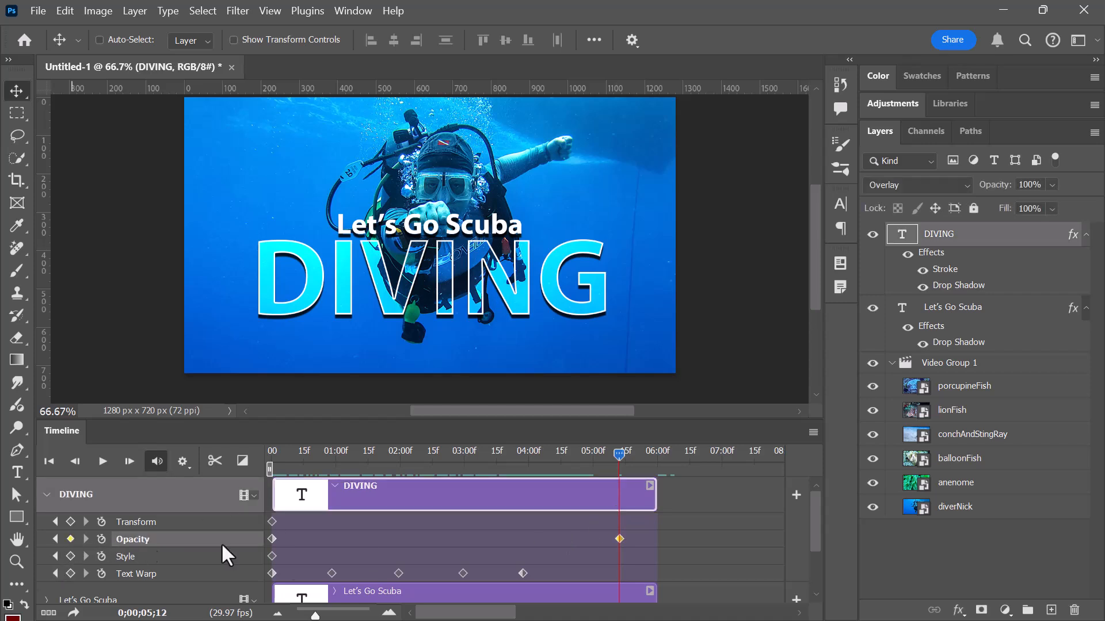
drag(619, 538, 593, 538)
drag(618, 454, 651, 457)
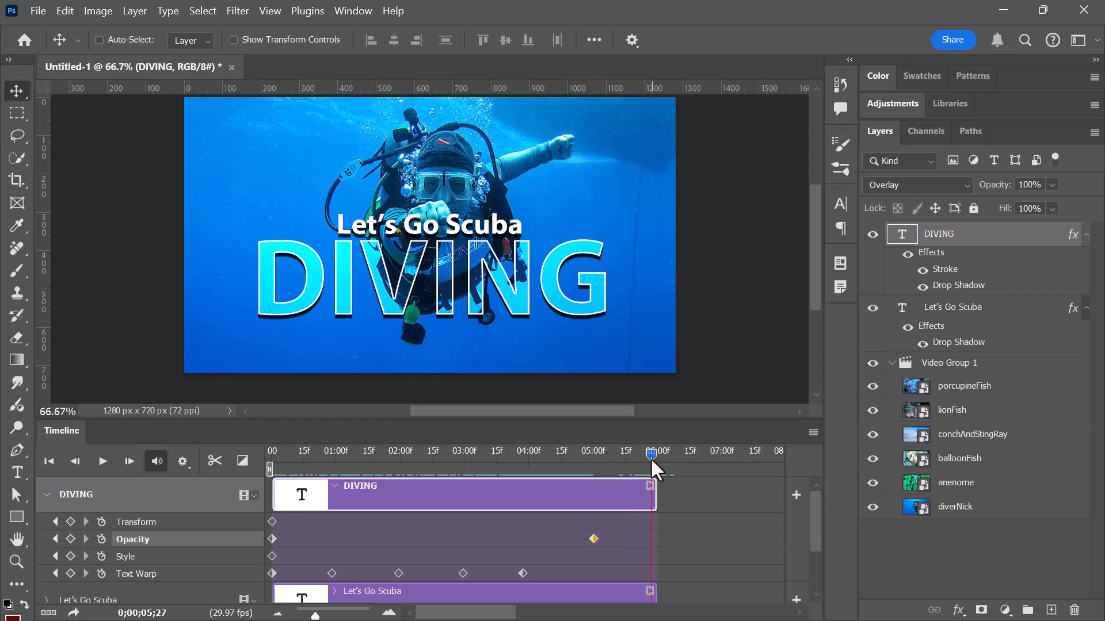
click(70, 538)
click(1050, 185)
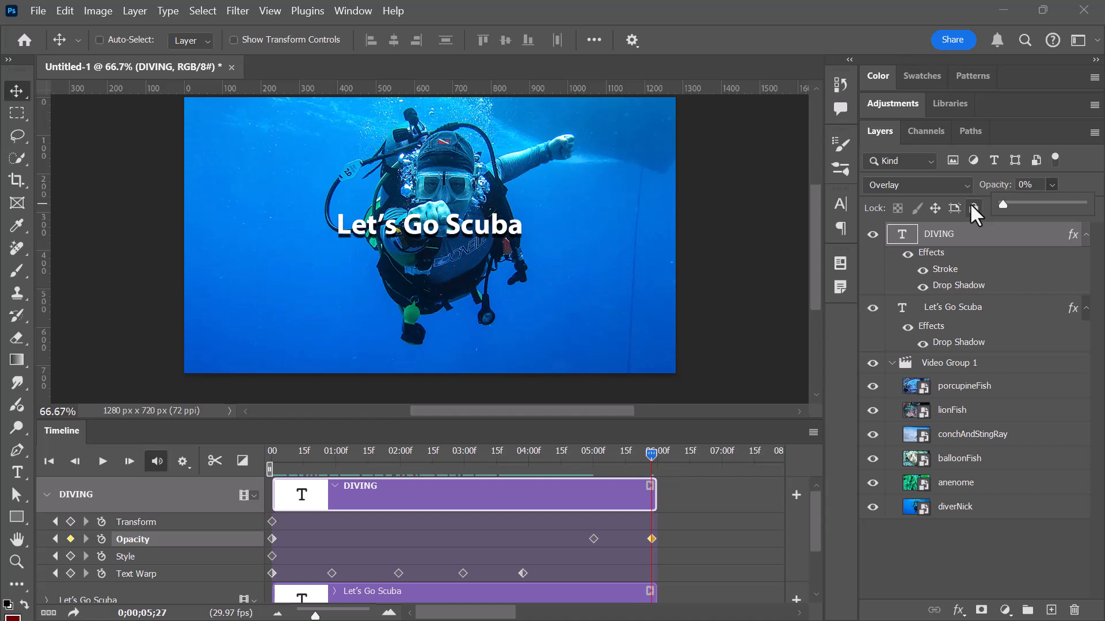
Fade out the Let's Go Scuba track with Opacity keyframes at about 5 seconds and at its end, setting the end one to 0%.
scroll(330, 505, down, 1)
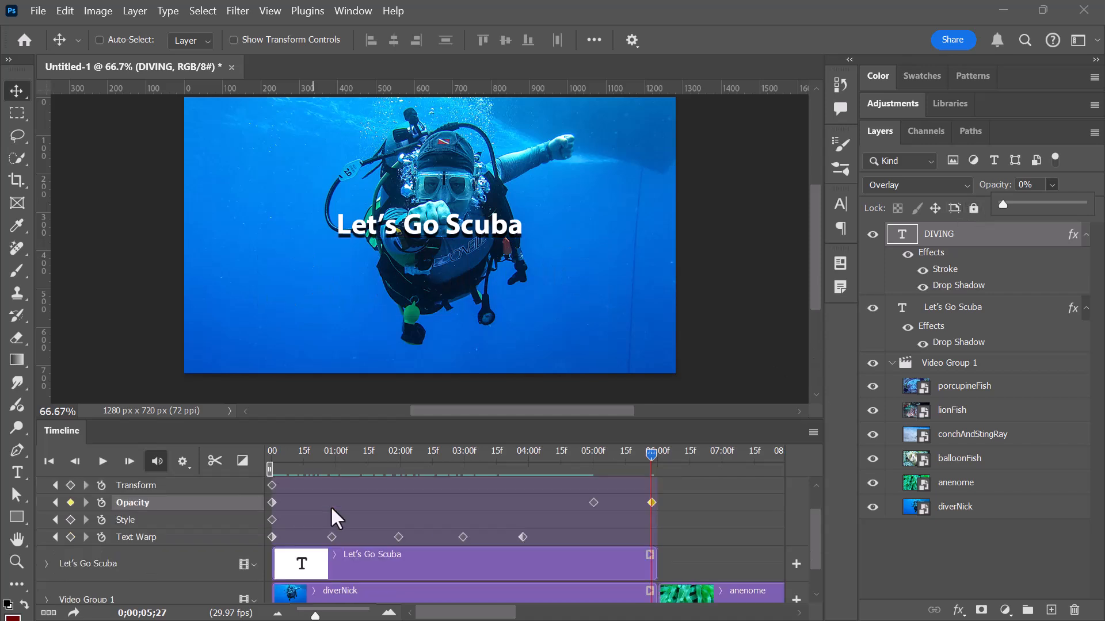
click(46, 564)
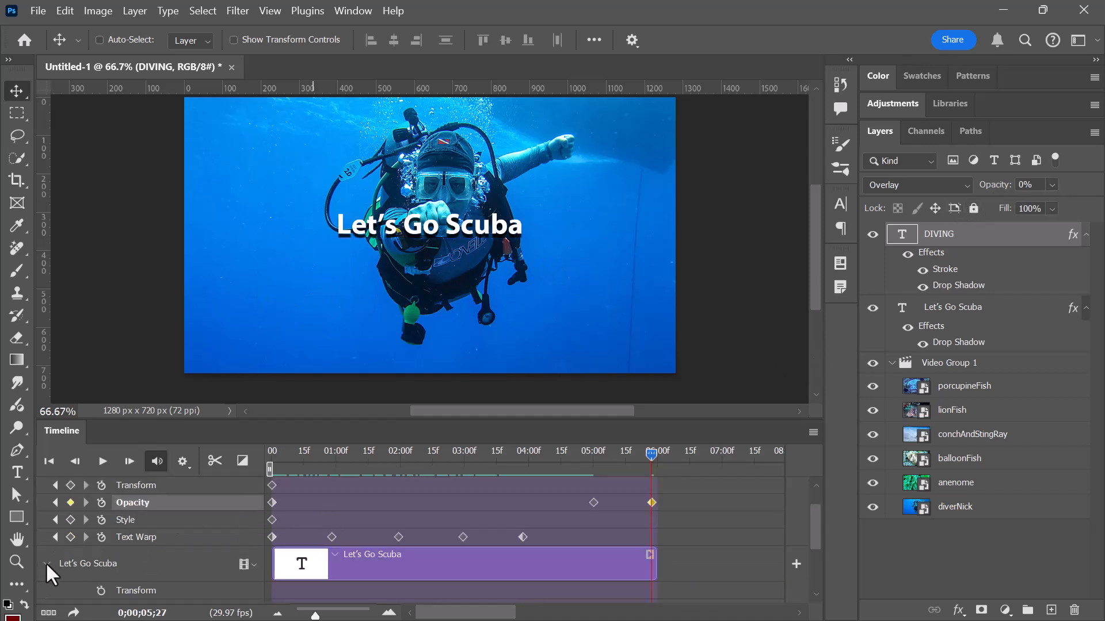
scroll(501, 519, down, 1)
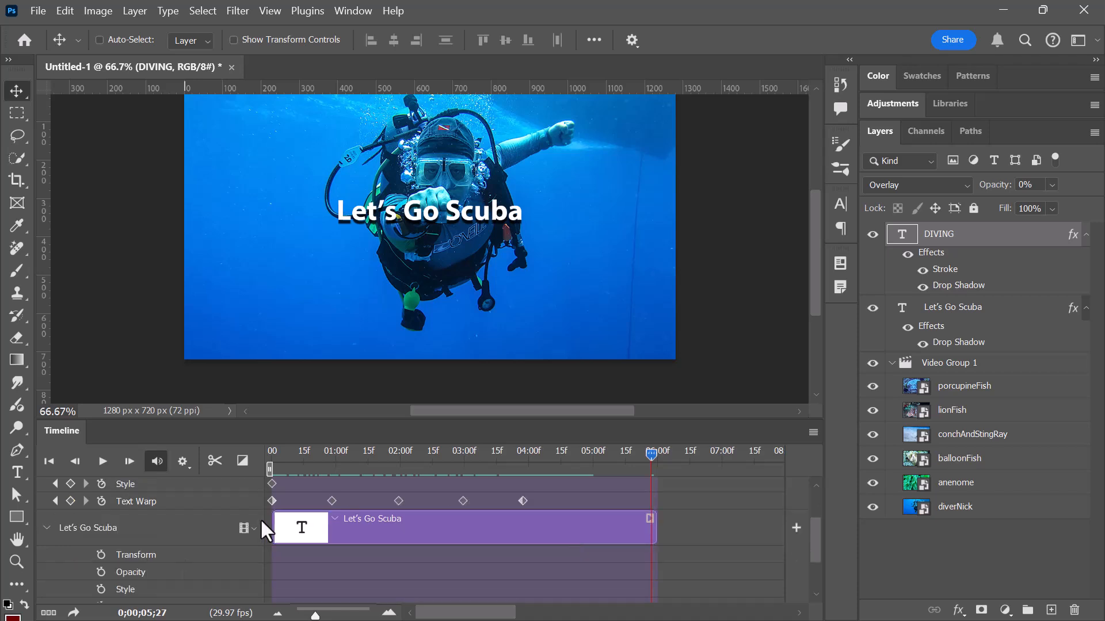
click(100, 572)
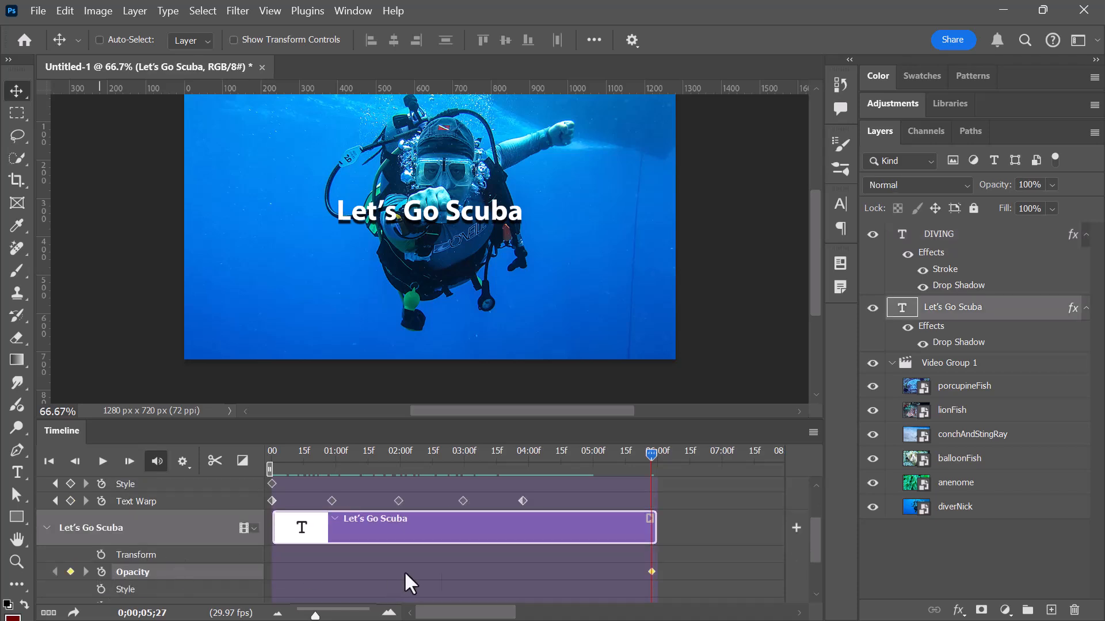
drag(652, 570, 596, 570)
drag(651, 451, 654, 453)
click(71, 571)
click(1052, 185)
drag(1014, 201, 996, 202)
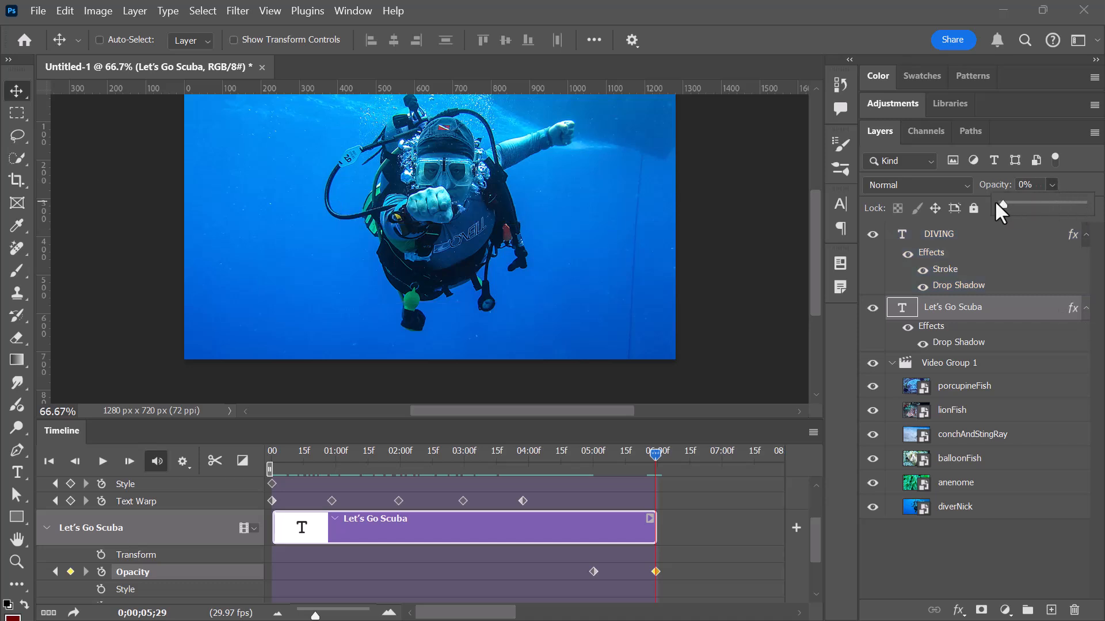
Add DIVING Style keyframes at about 4 seconds and at 5 seconds.
drag(656, 456, 222, 521)
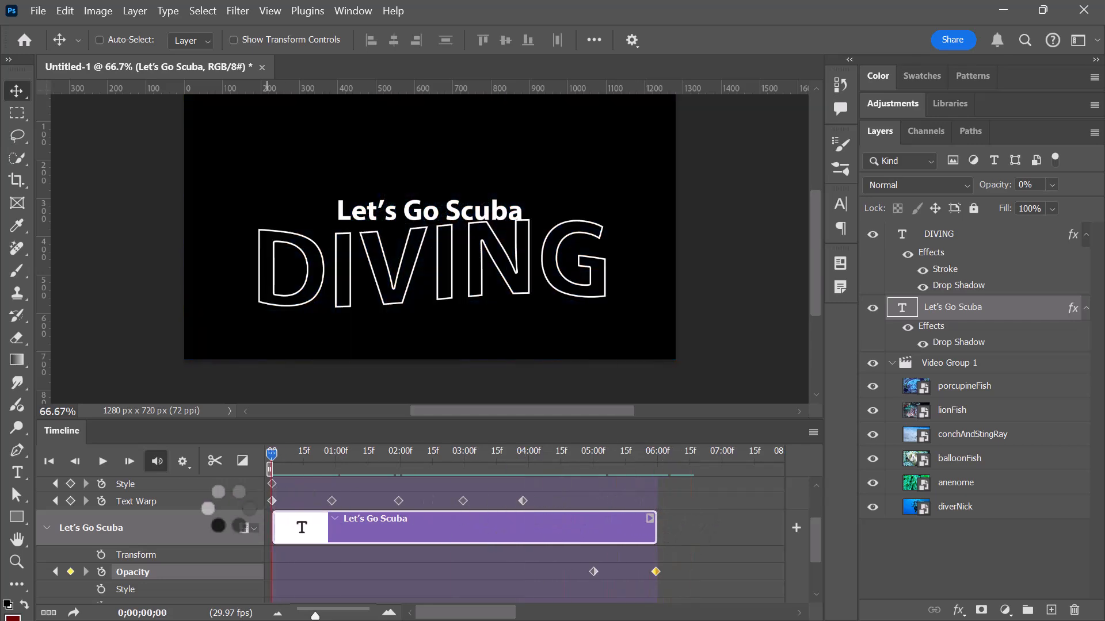
scroll(201, 566, up, 2)
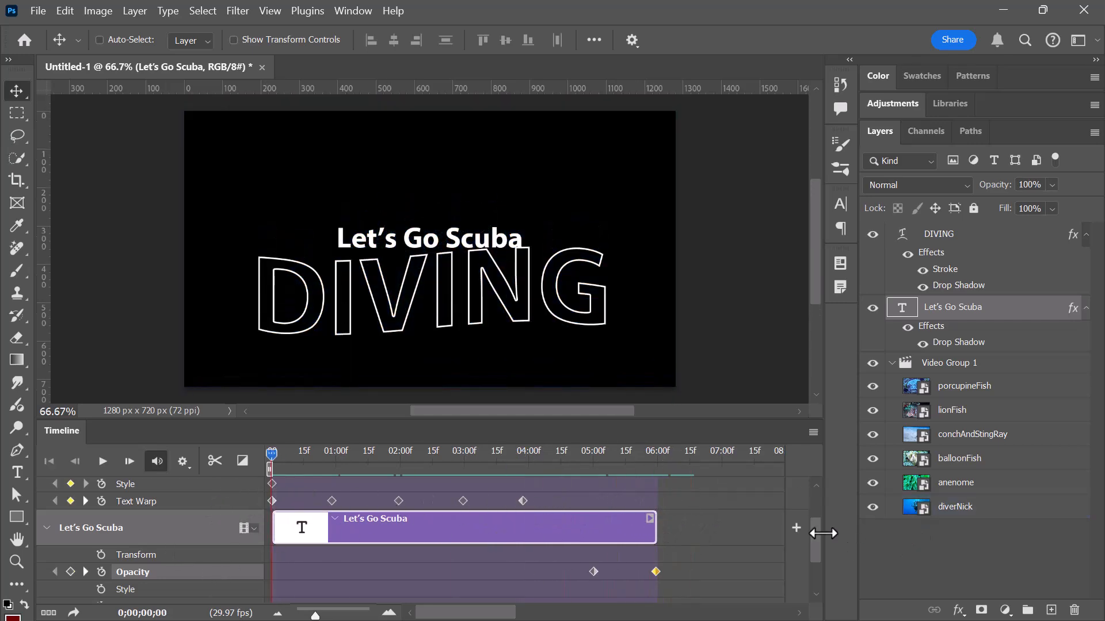
drag(816, 527, 818, 493)
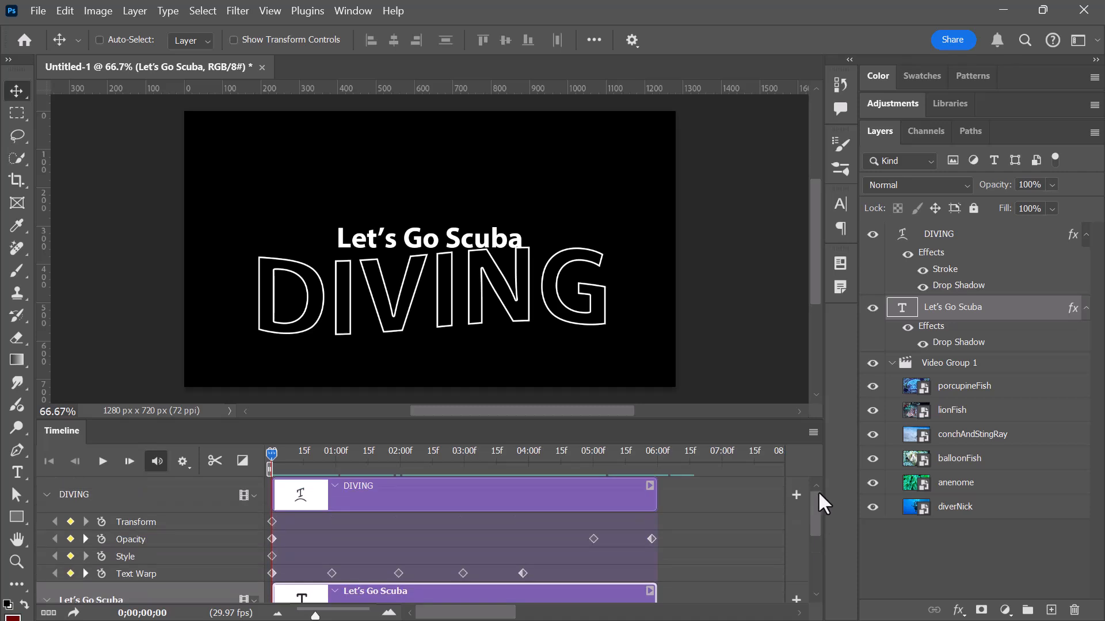
drag(273, 455, 522, 454)
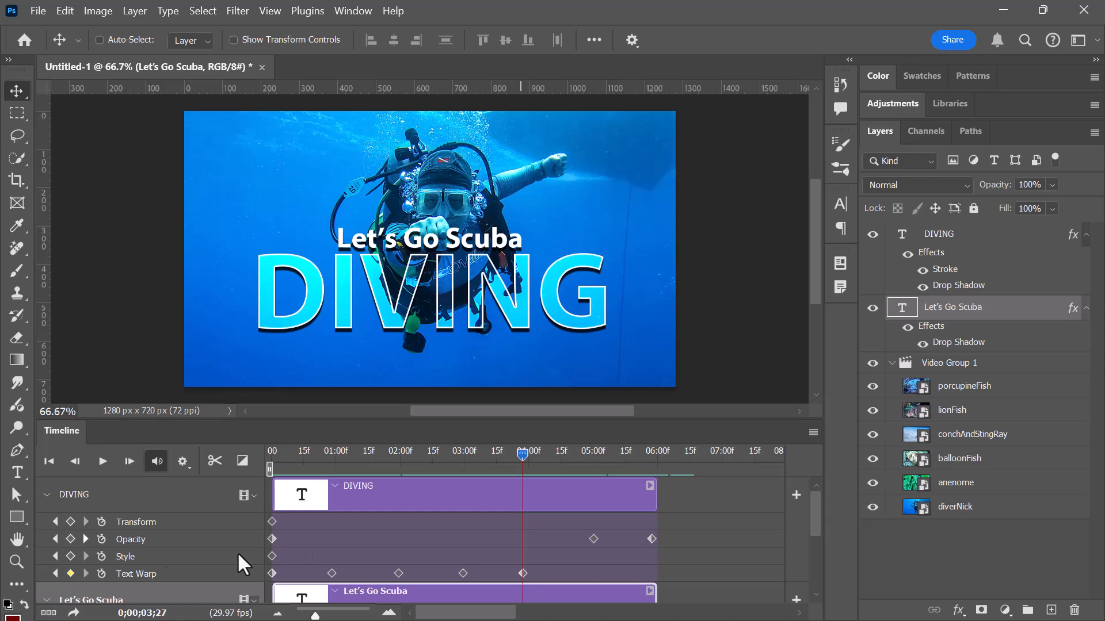
click(70, 555)
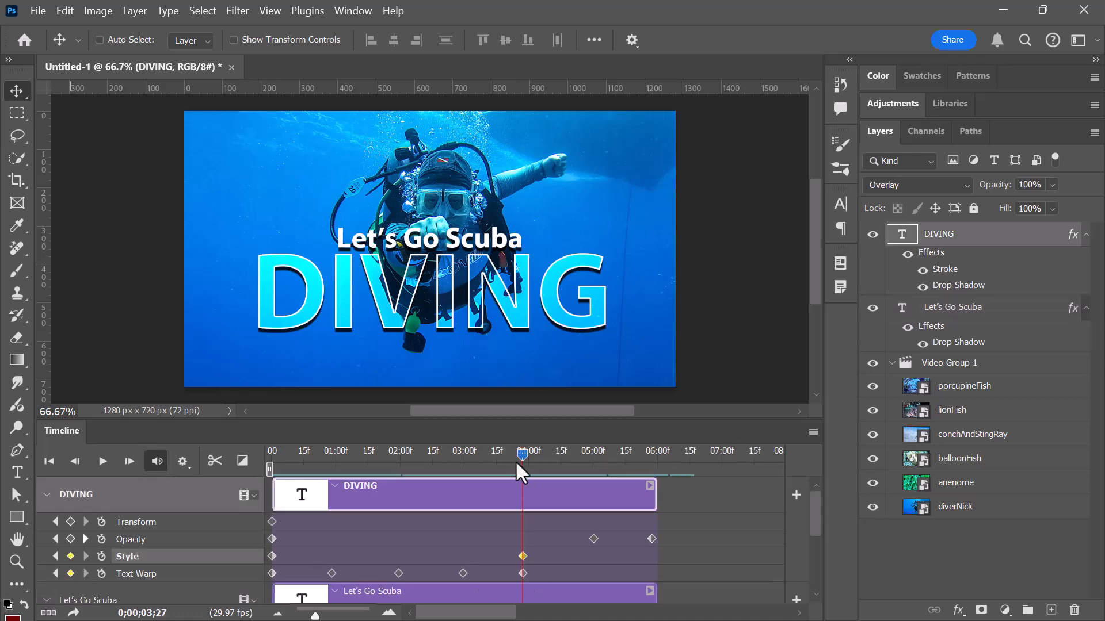
drag(525, 450, 593, 451)
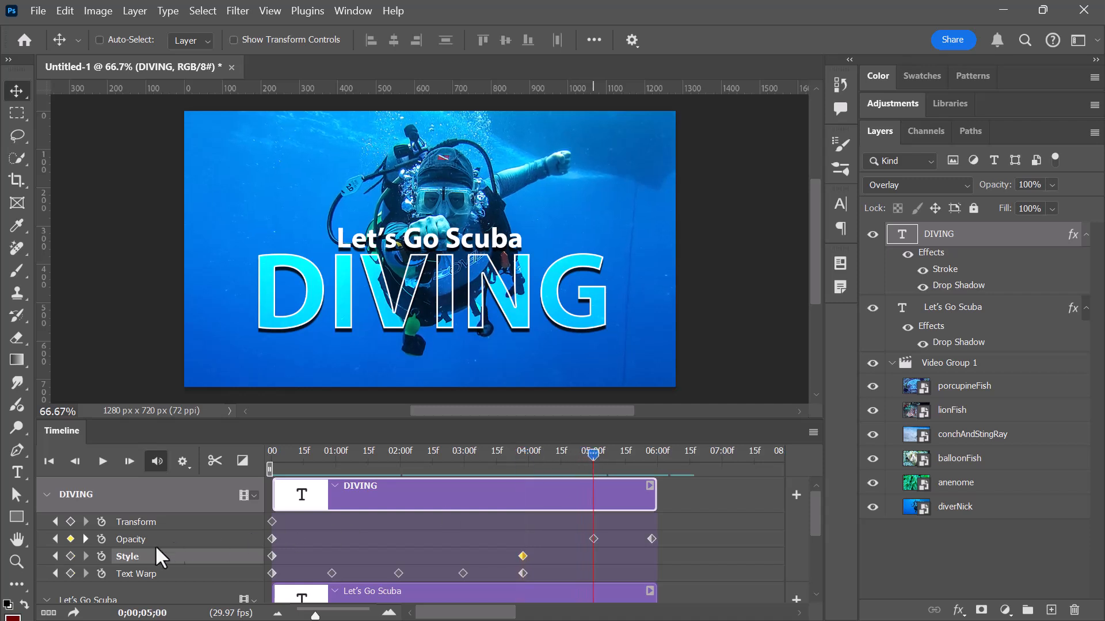
click(70, 556)
Set the DIVING layer's Drop Shadow distance to 50 px at the 5-second Style keyframe.
double_click(951, 284)
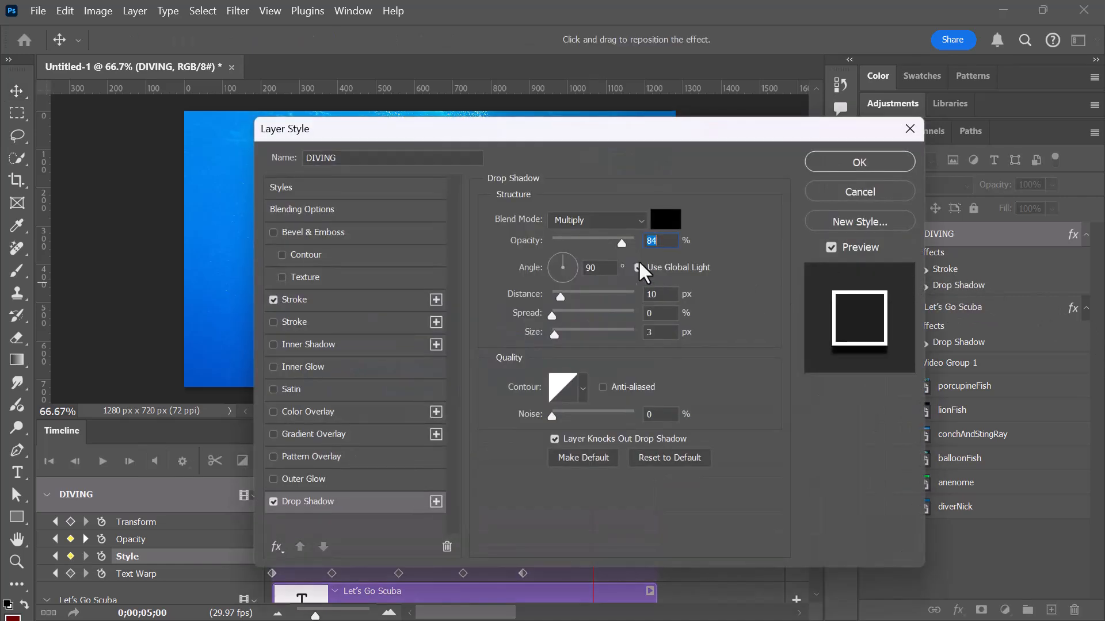
click(655, 294)
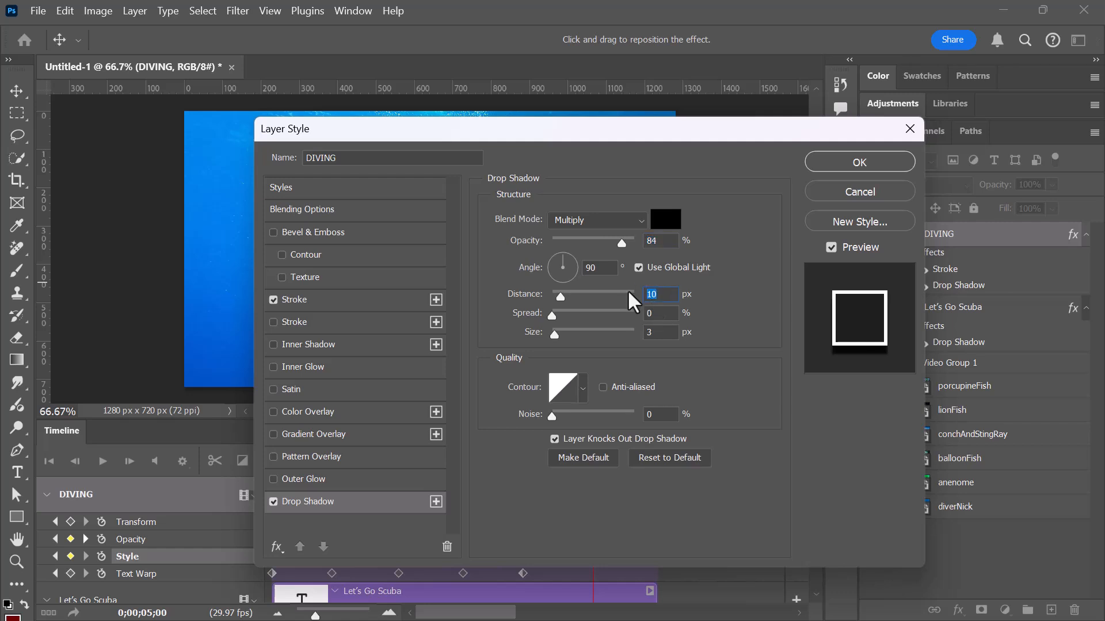
text(50)
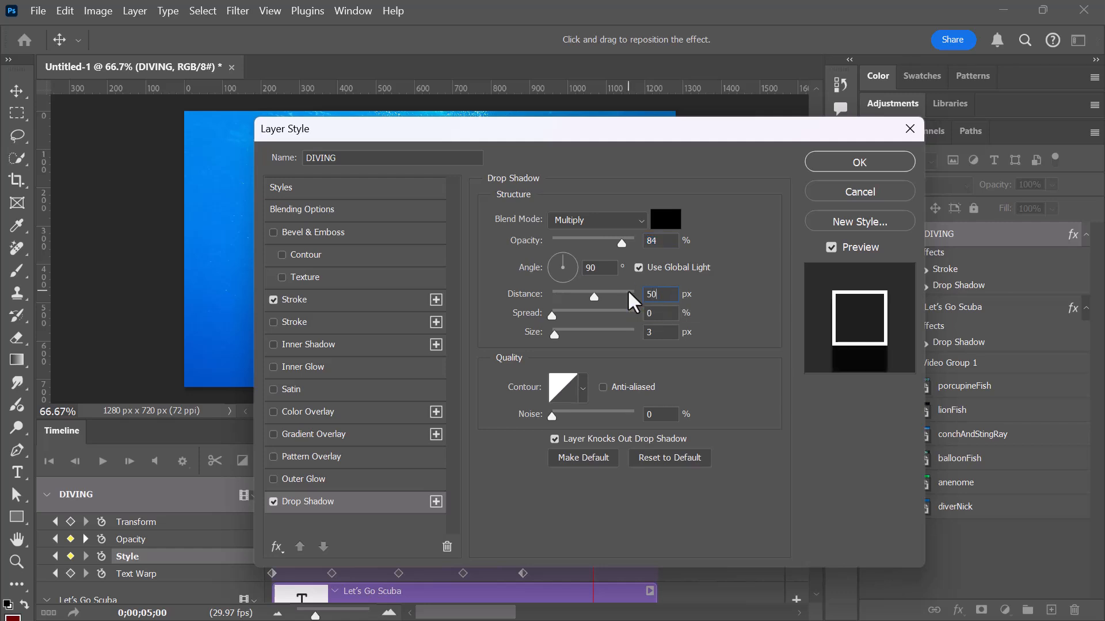
drag(612, 130, 856, 119)
click(1099, 159)
Return the playhead to the timeline start and collapse the DIVING and Let's Go Scuba tracks.
drag(589, 452, 175, 481)
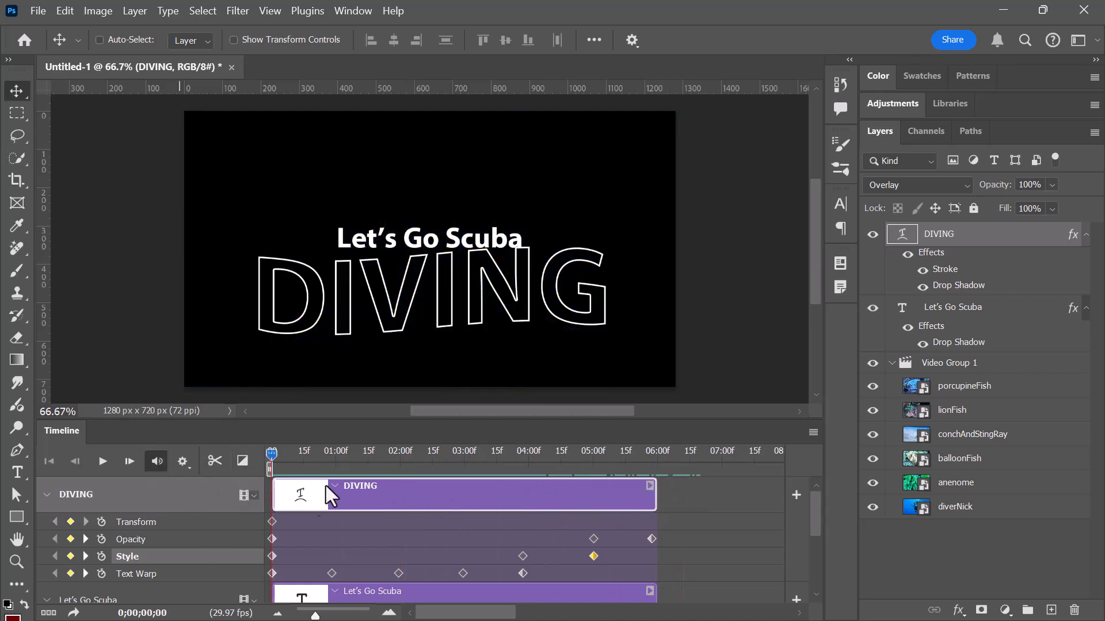
click(46, 494)
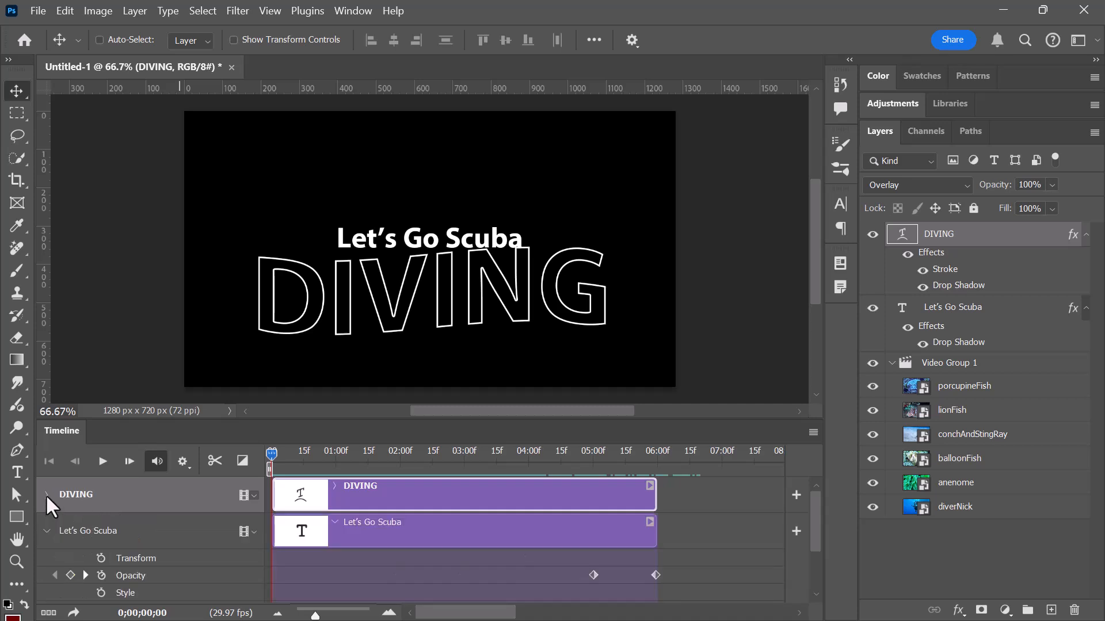
click(47, 530)
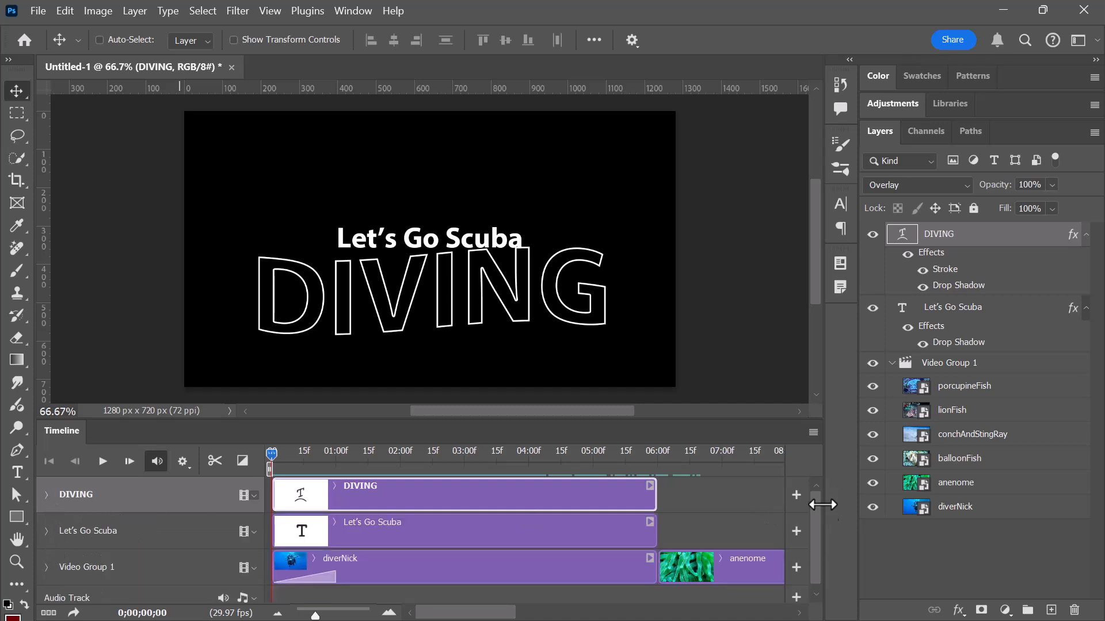
Add the "Under The Sun" MP3 from the Downloads folder to the timeline's audio track.
drag(817, 506, 814, 533)
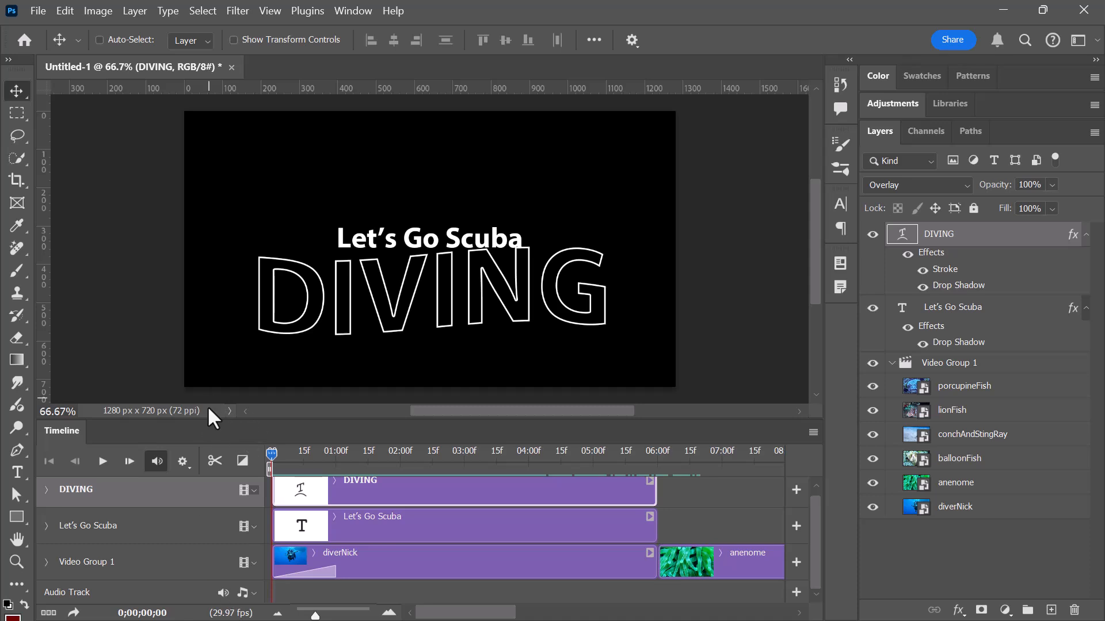
click(253, 591)
click(314, 480)
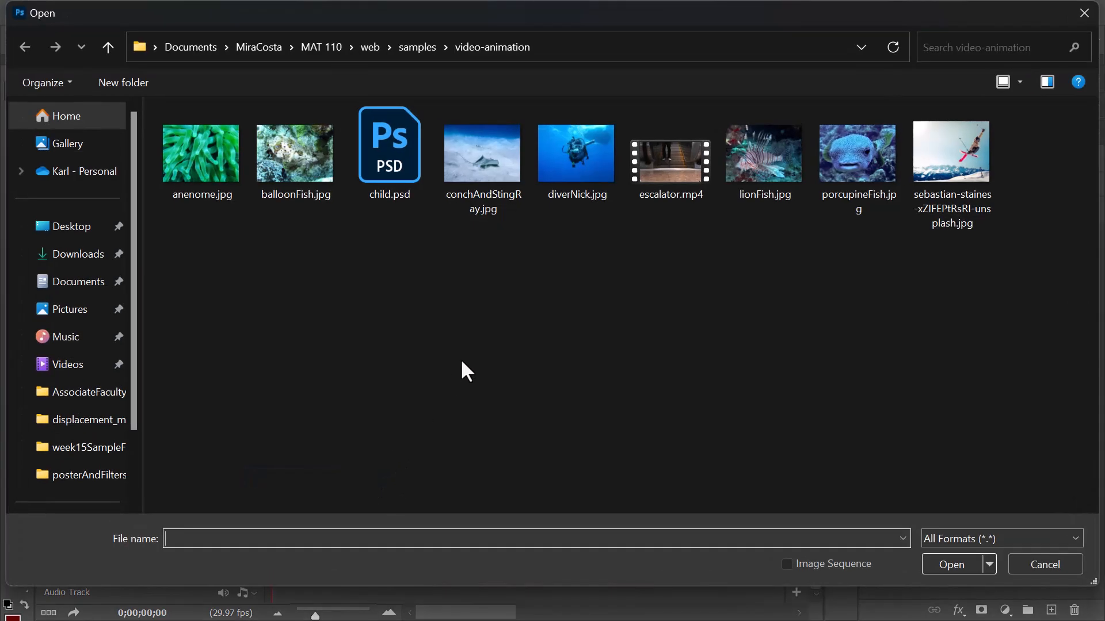
click(87, 257)
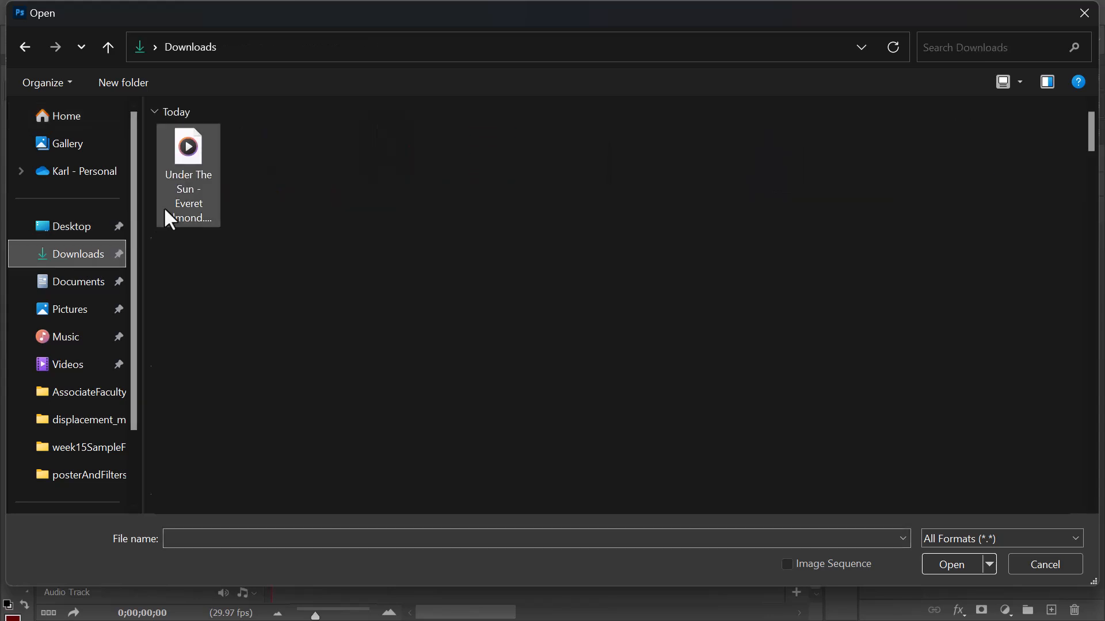
click(189, 150)
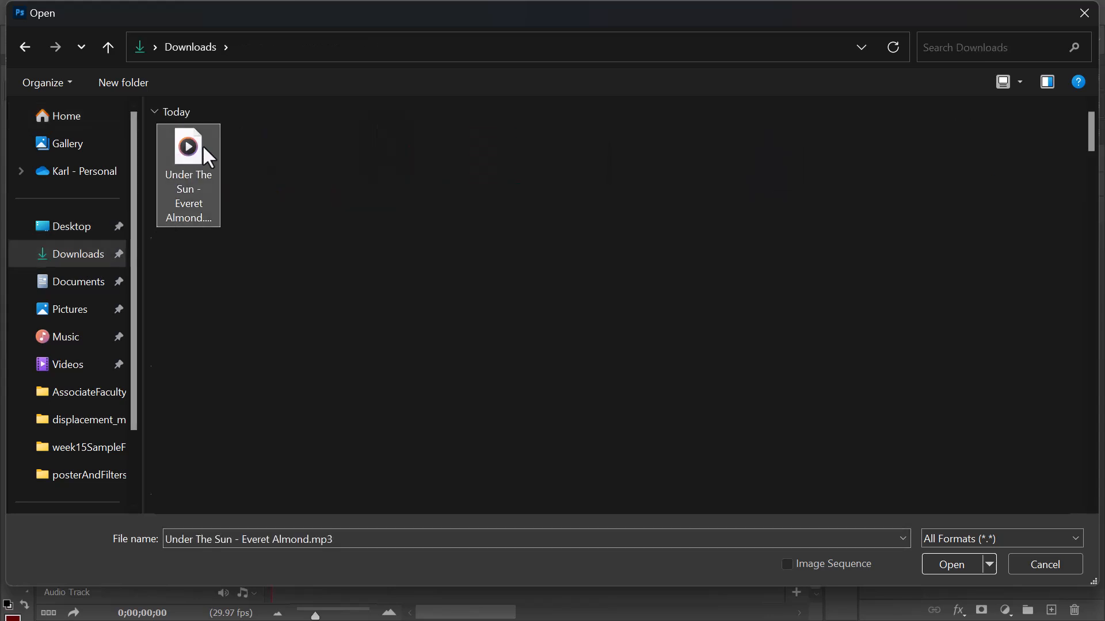
click(952, 565)
click(955, 508)
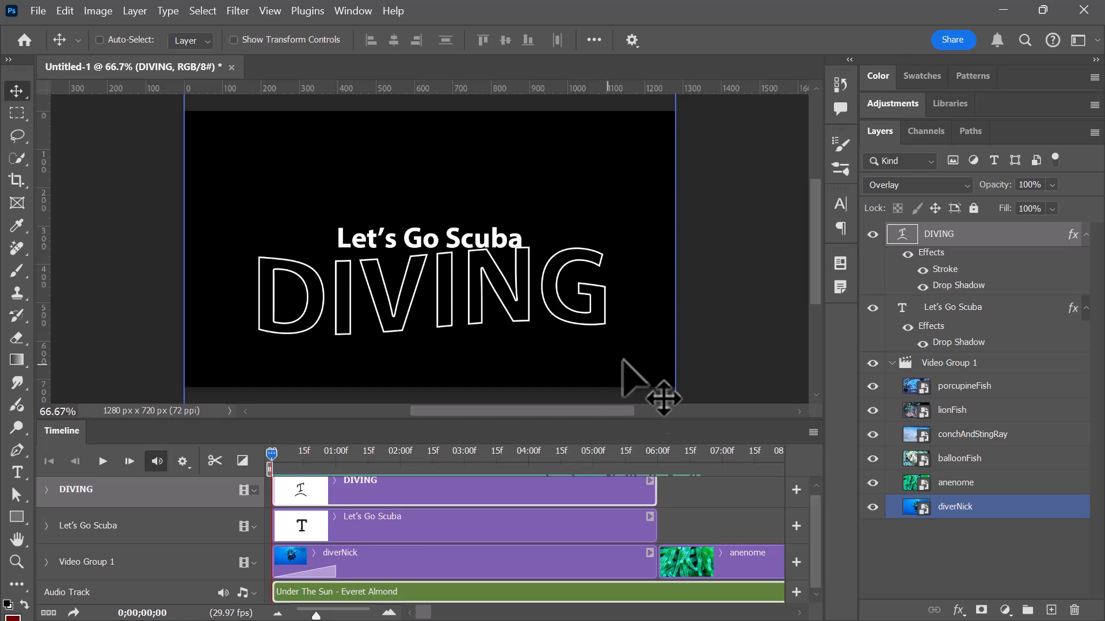
Trim the end of the audio clip to match the end of Video Group 1.
drag(424, 614, 468, 618)
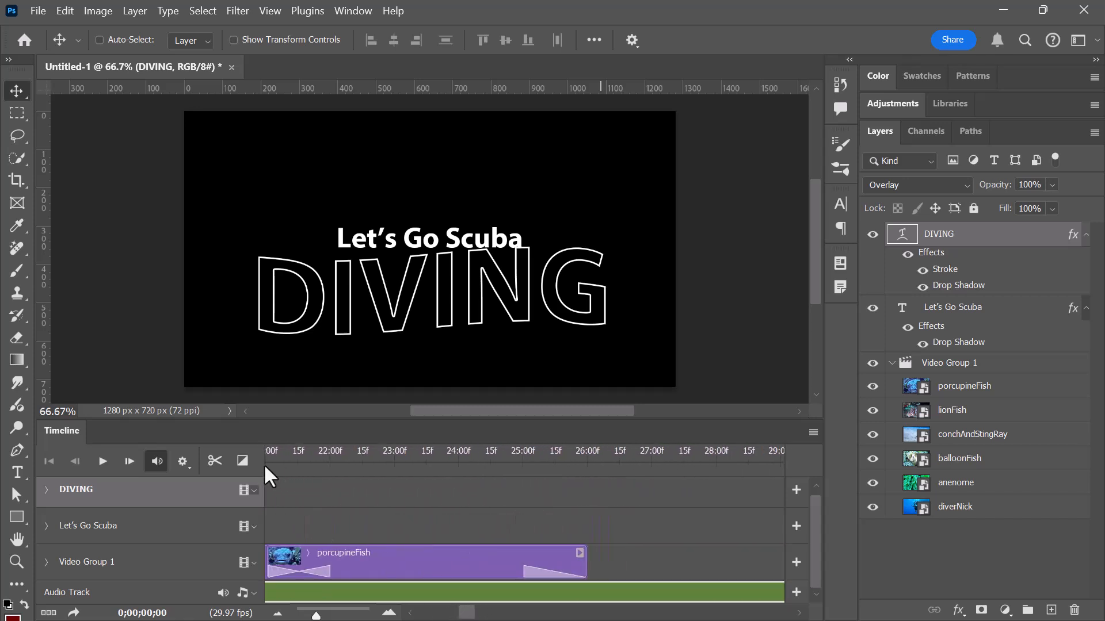
drag(315, 616, 294, 615)
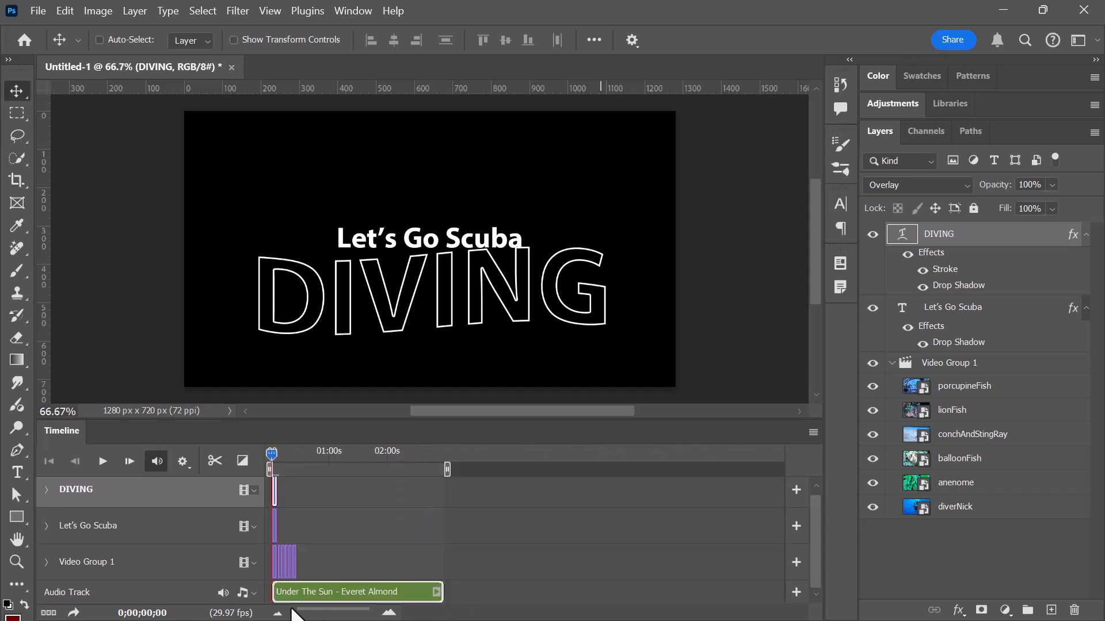
drag(438, 593, 302, 592)
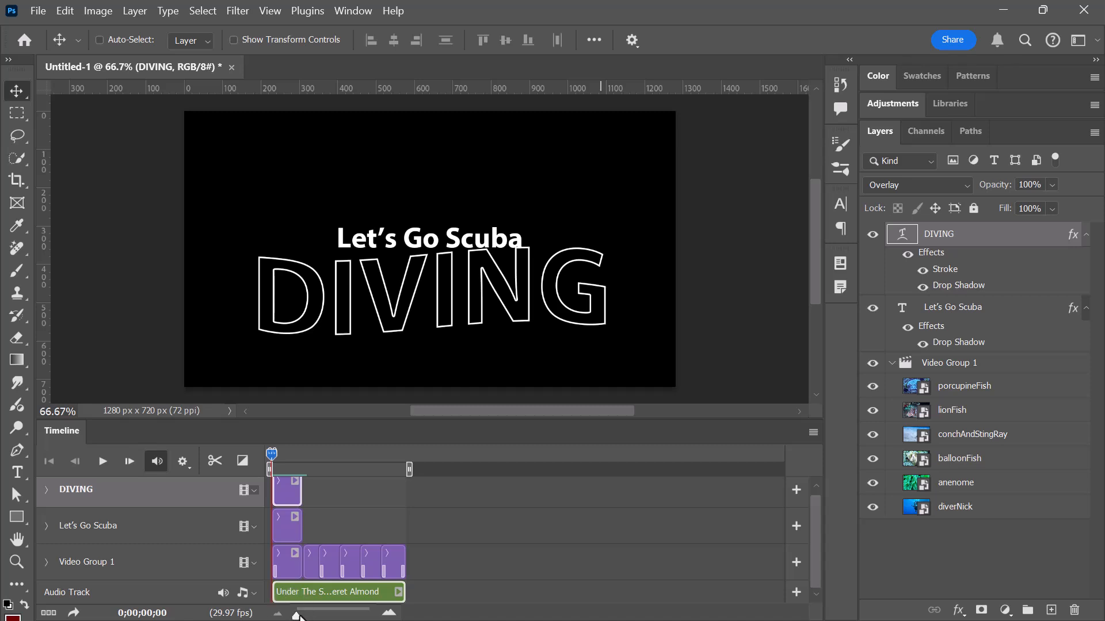
Preview the first seconds of the slideshow with its music and return the playhead to the timeline start.
key(space)
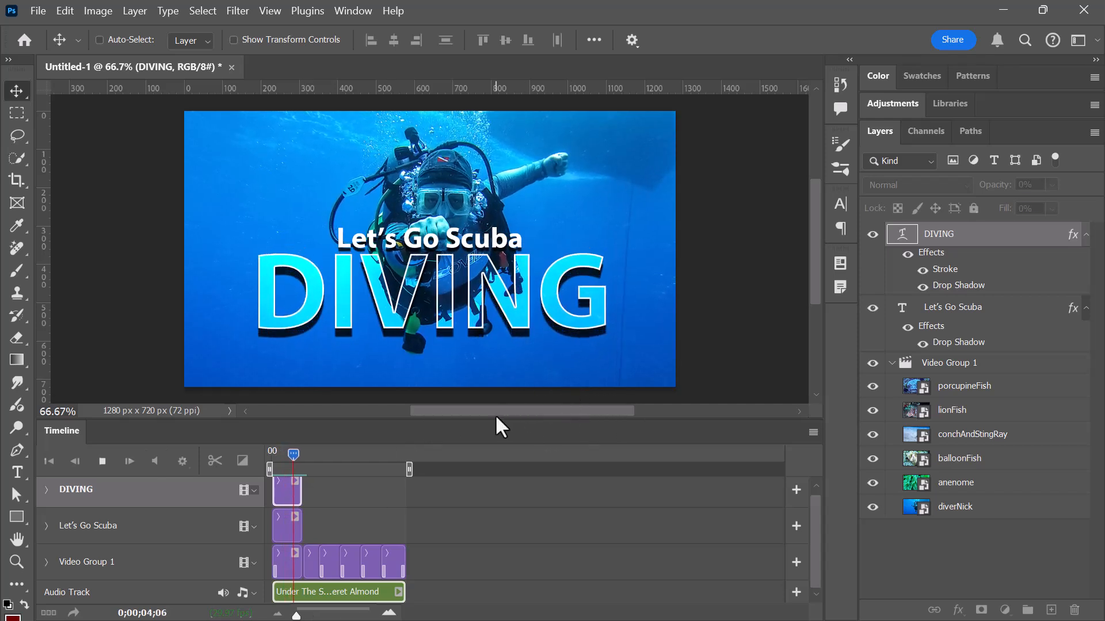
key(space)
drag(292, 453, 271, 452)
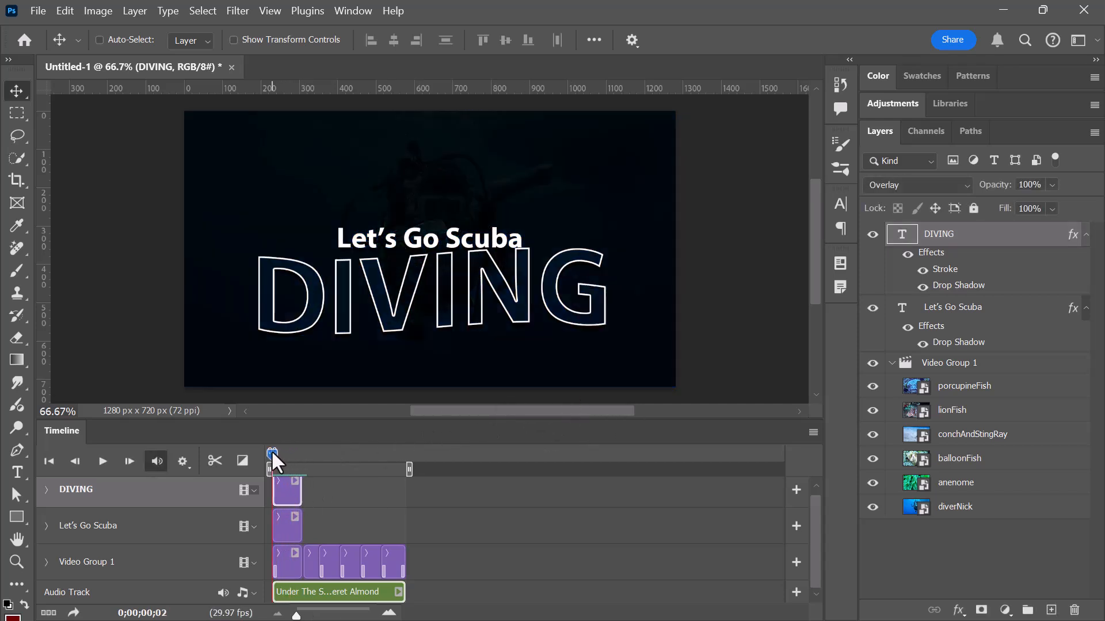
Set the audio clip's volume to 80%, with a 2-second fade-in and a 2-second fade-out.
right_click(283, 592)
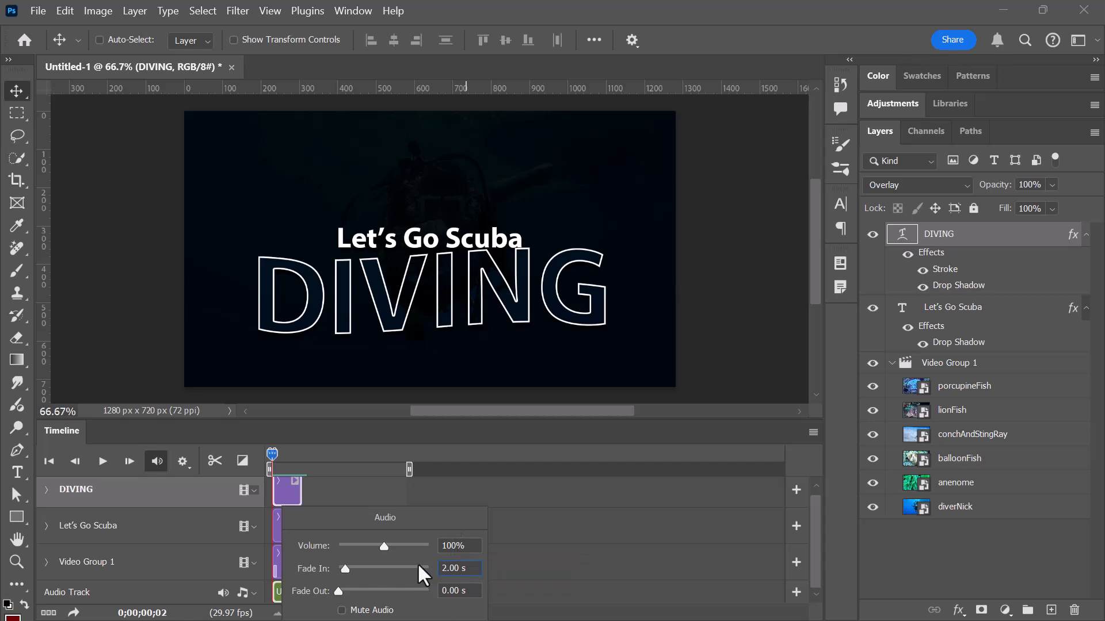
drag(455, 547, 442, 545)
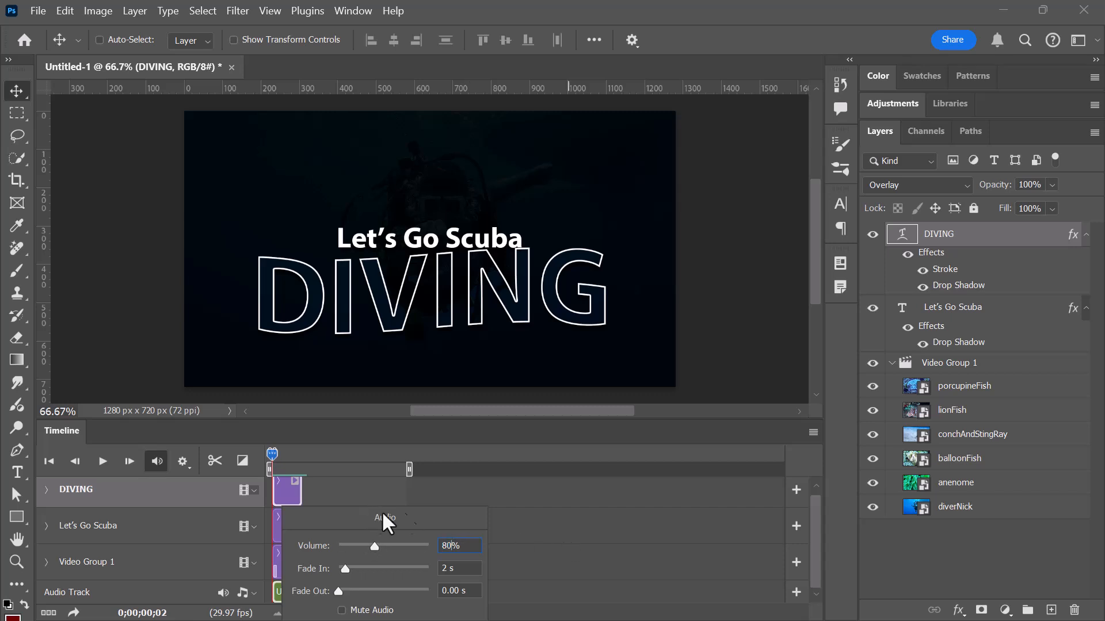
drag(272, 456, 406, 467)
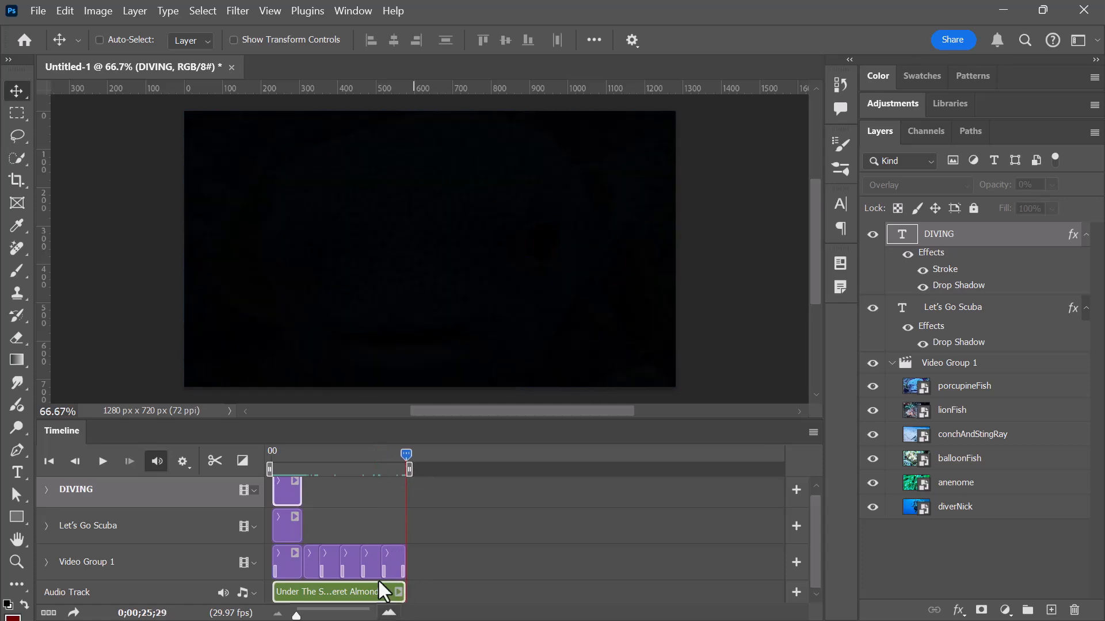
click(398, 593)
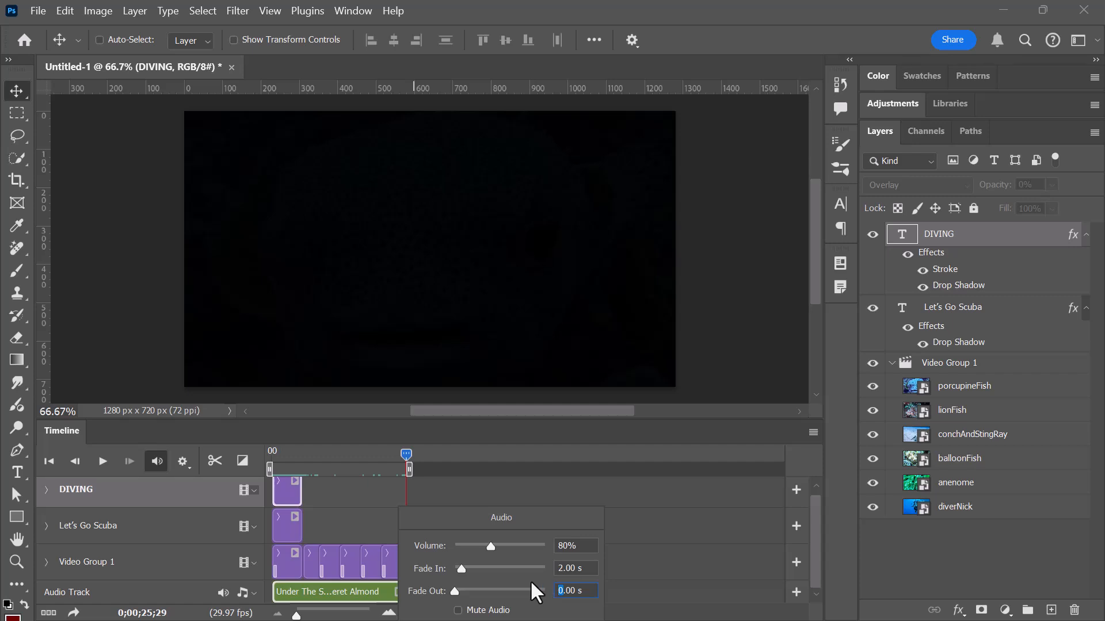
click(535, 445)
Play back the opening and ending of the slideshow to check the audio fades, and return to the start.
drag(407, 460, 264, 467)
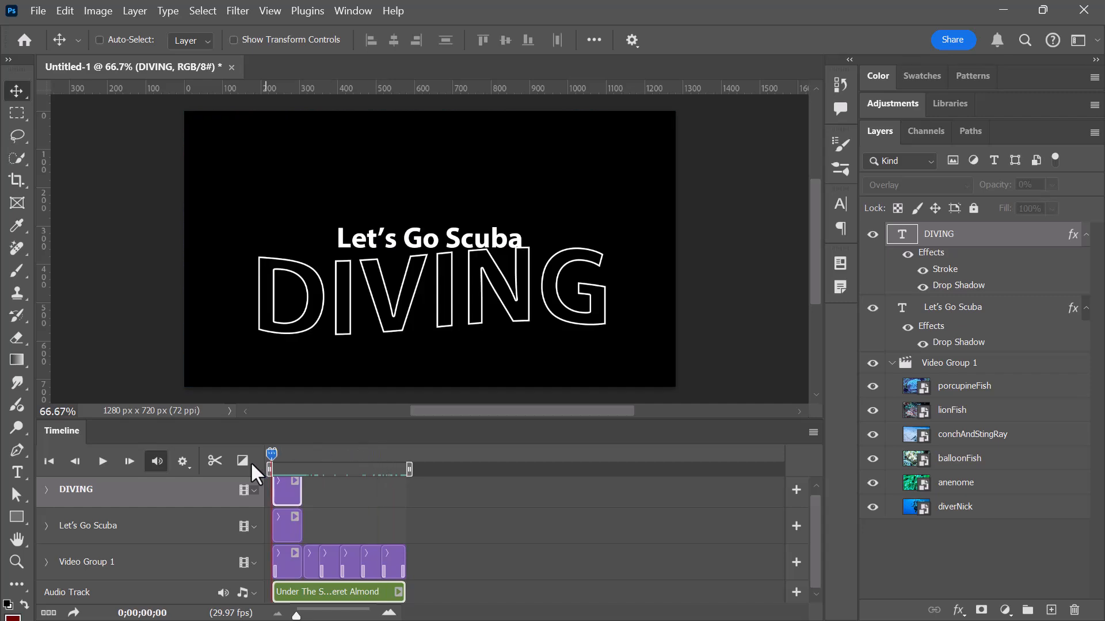
key(space)
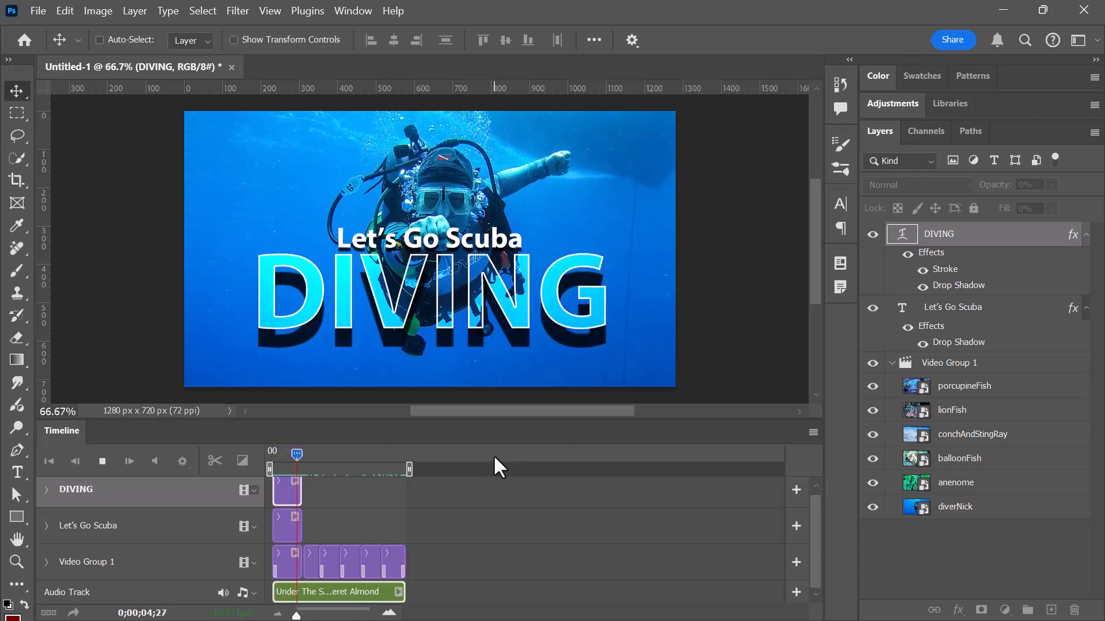
drag(305, 464, 388, 479)
key(space)
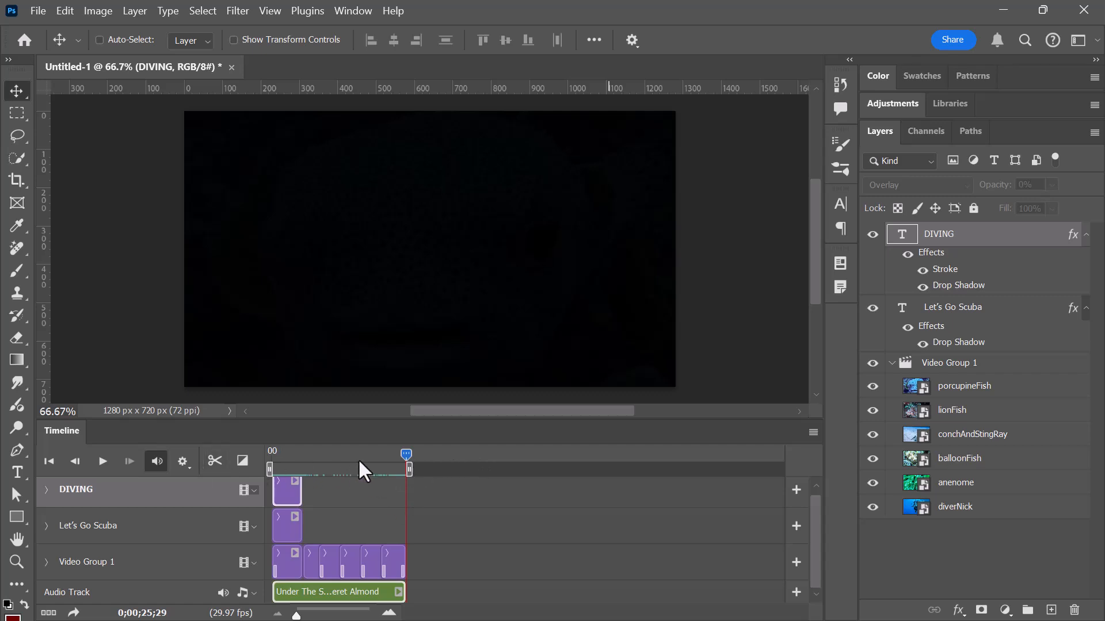
drag(408, 457, 219, 457)
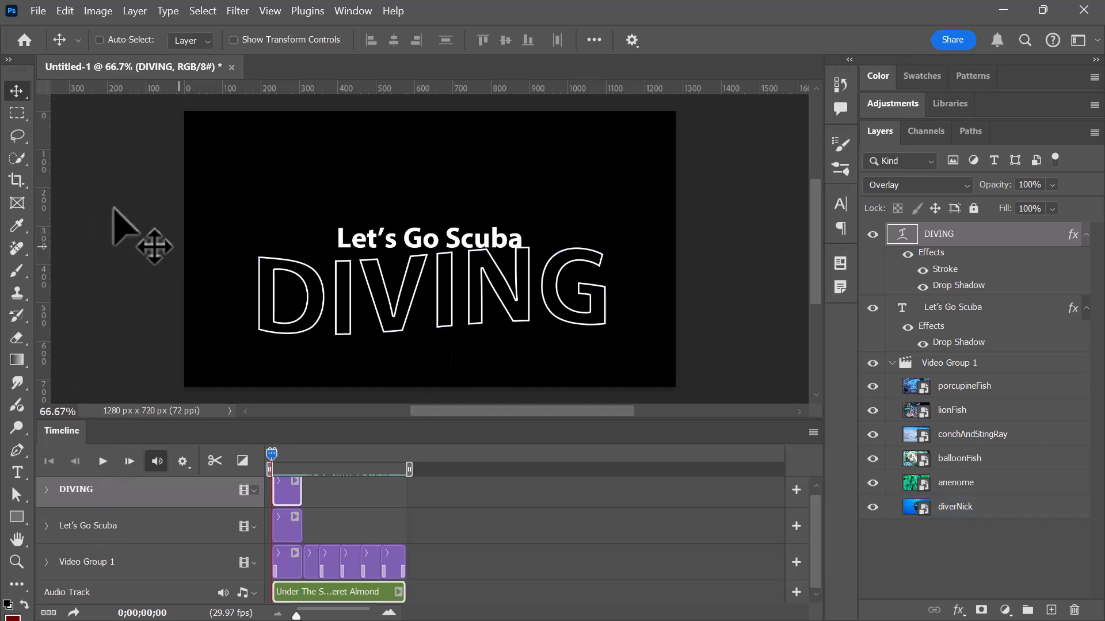
Save the document as slideshow.psd in the video-animation folder inside Downloads.
click(38, 11)
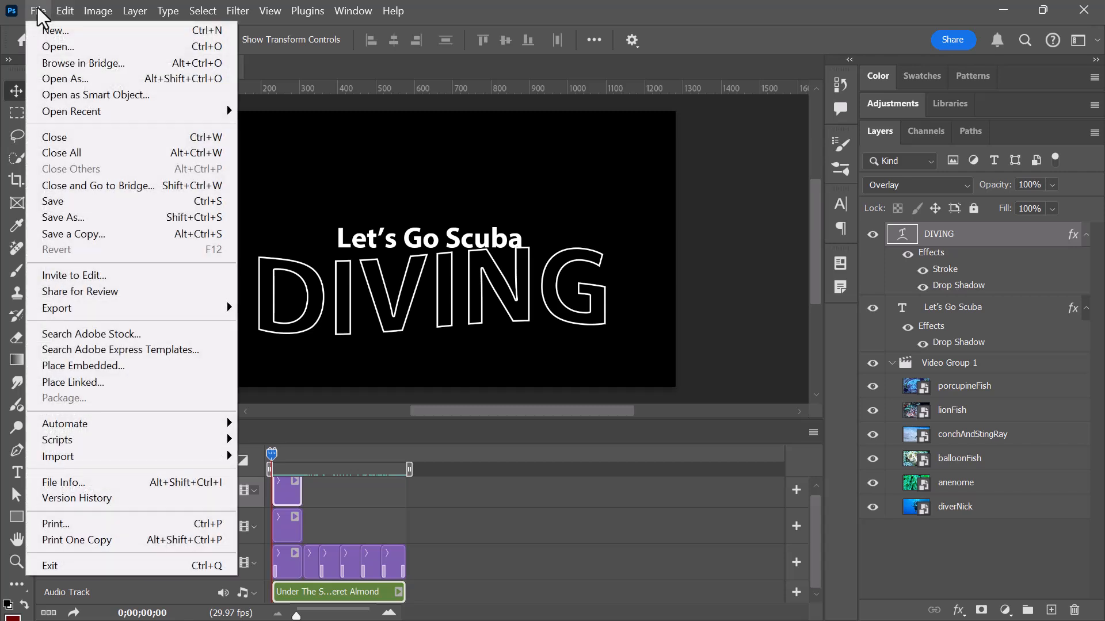
click(115, 221)
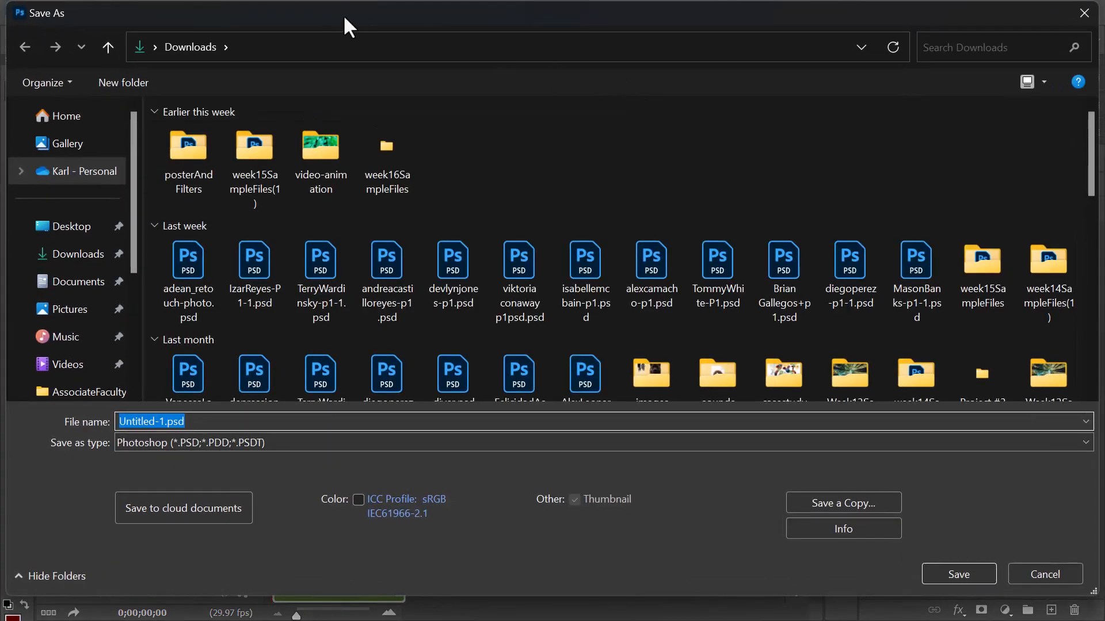
click(318, 143)
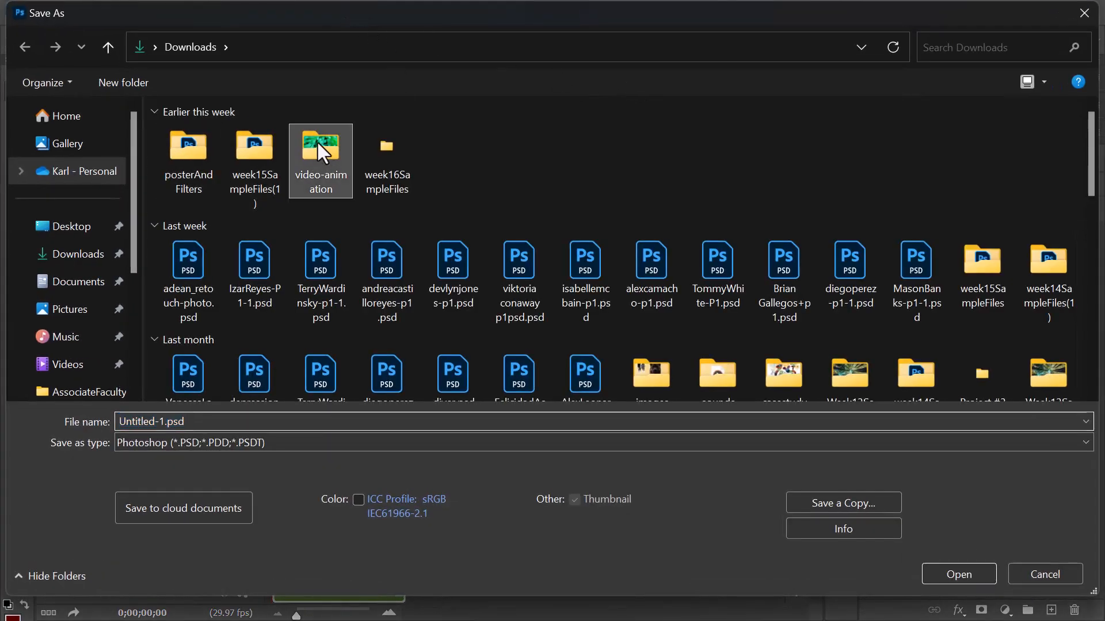
double_click(318, 142)
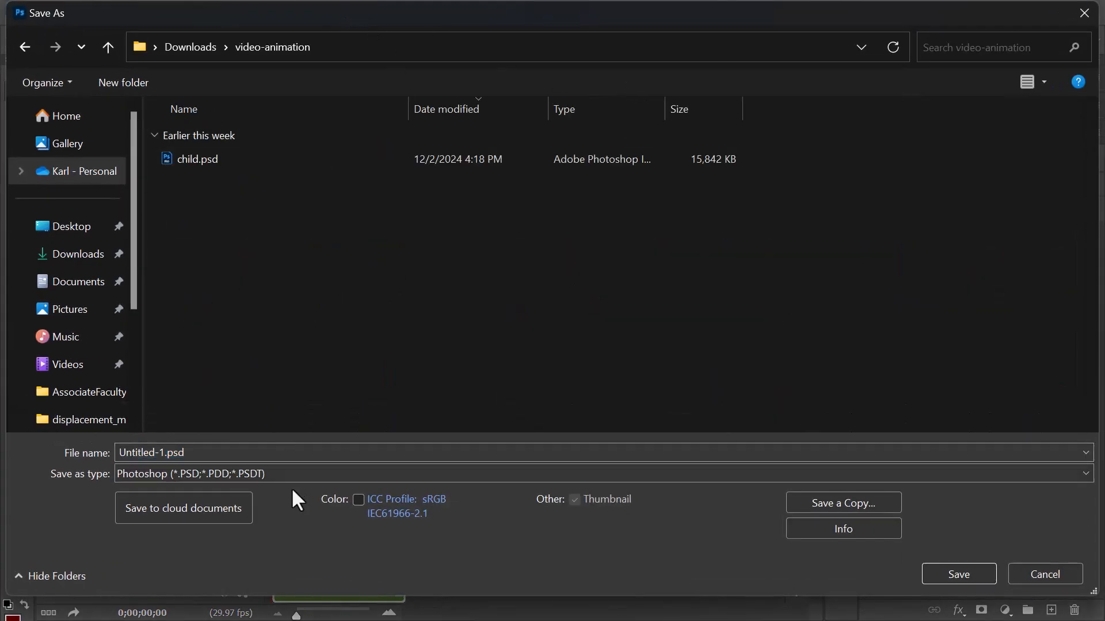
click(232, 448)
text(sl)
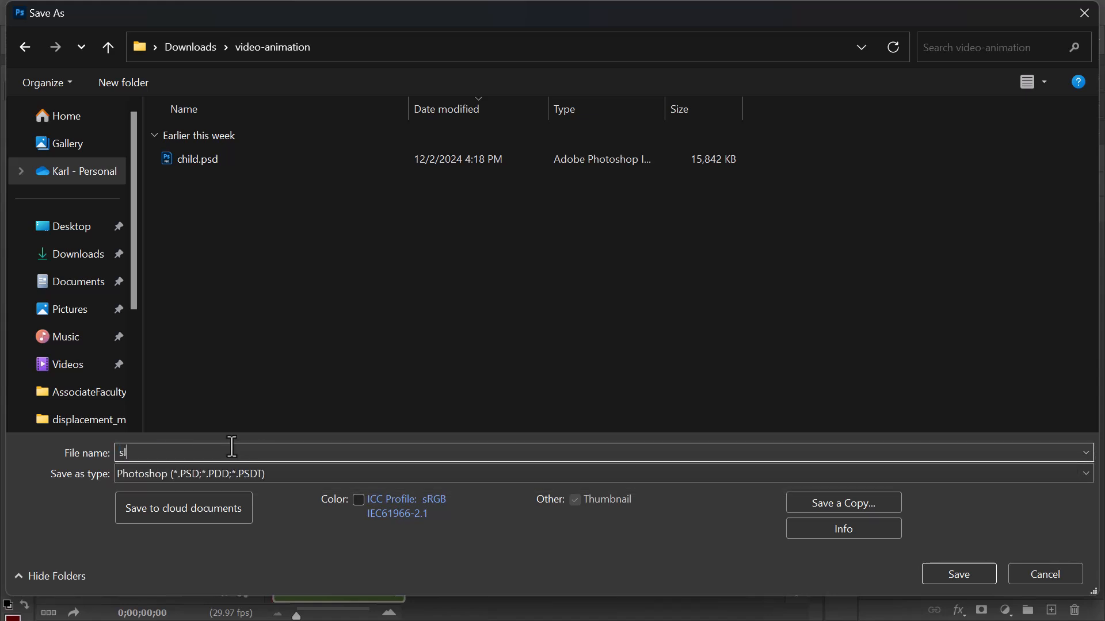
text(ideshow.psd)
key(Return)
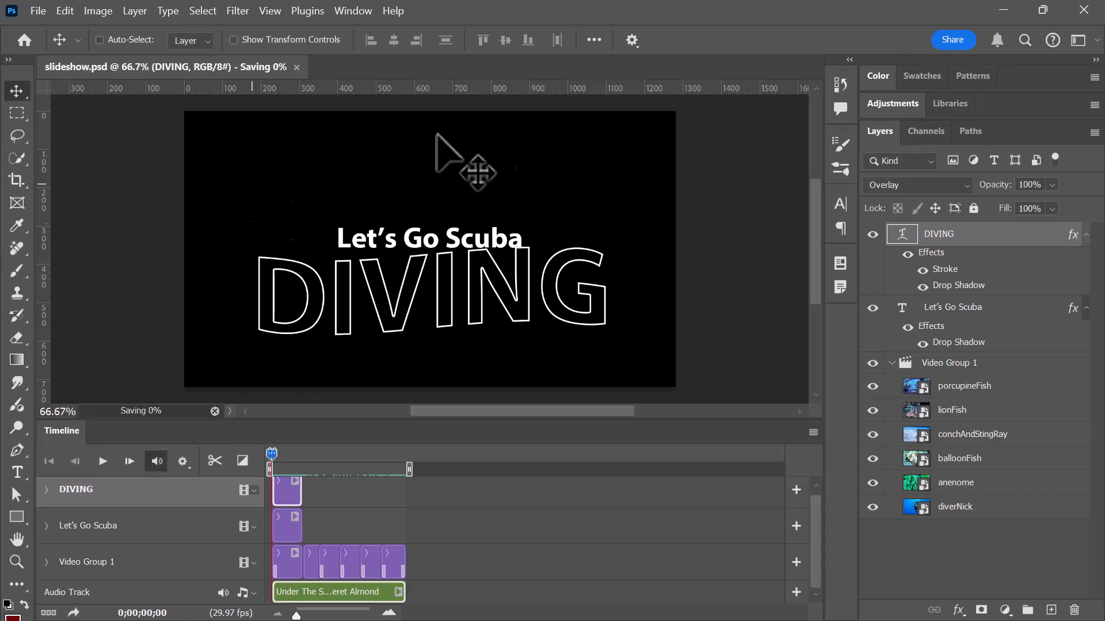
Render all frames as the H.264 video slideshow.mp4 at 1280 x 720 into the samples\video-animation folder.
click(48, 9)
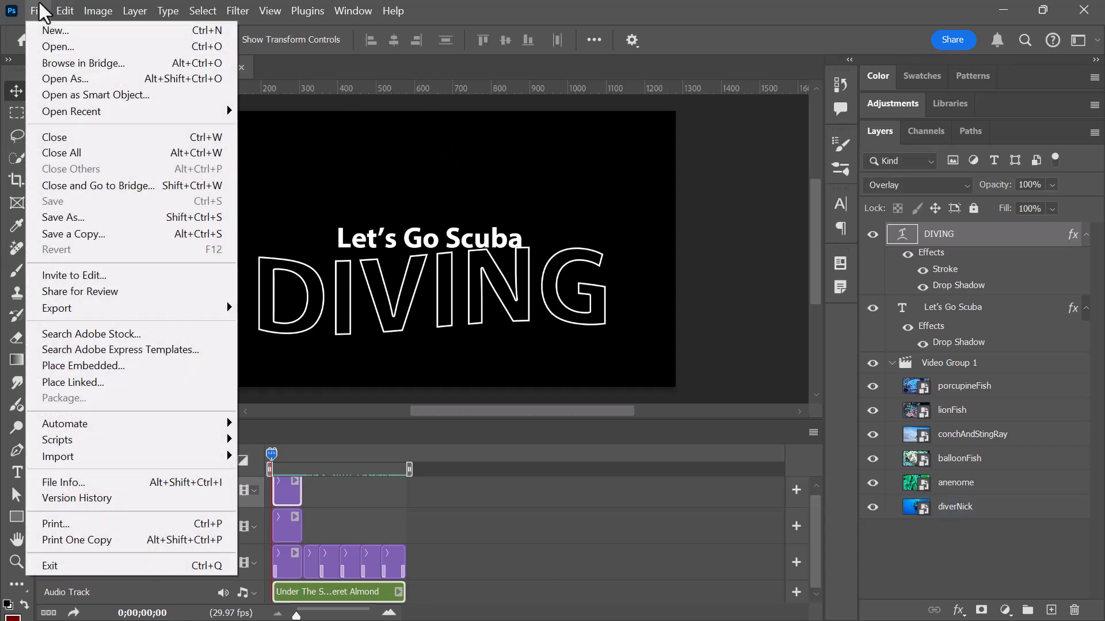
mouse_move(156, 317)
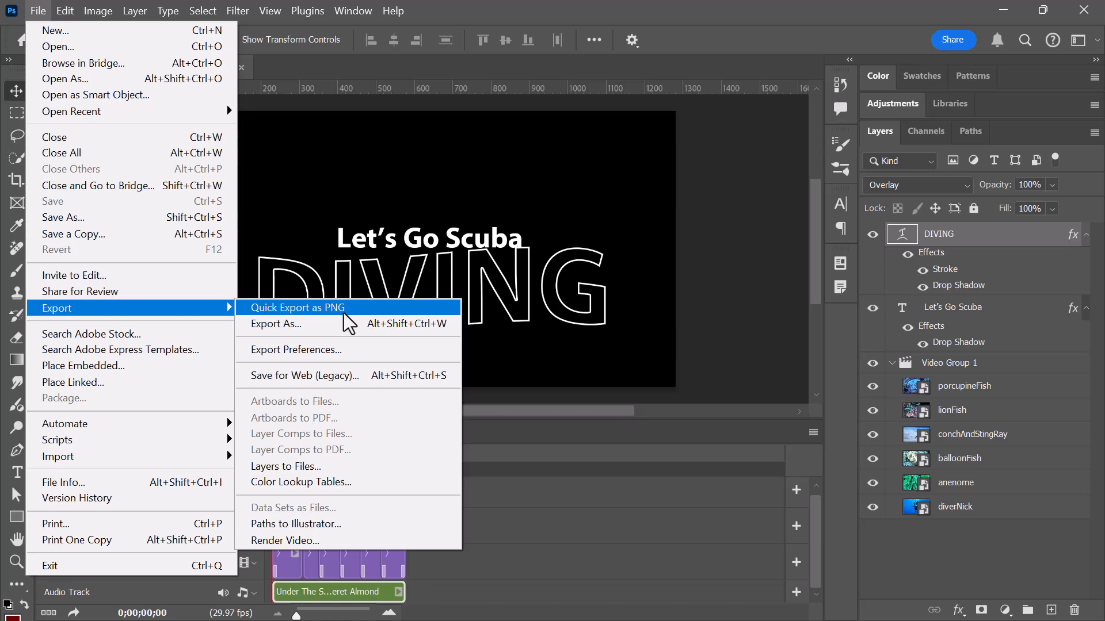
click(312, 541)
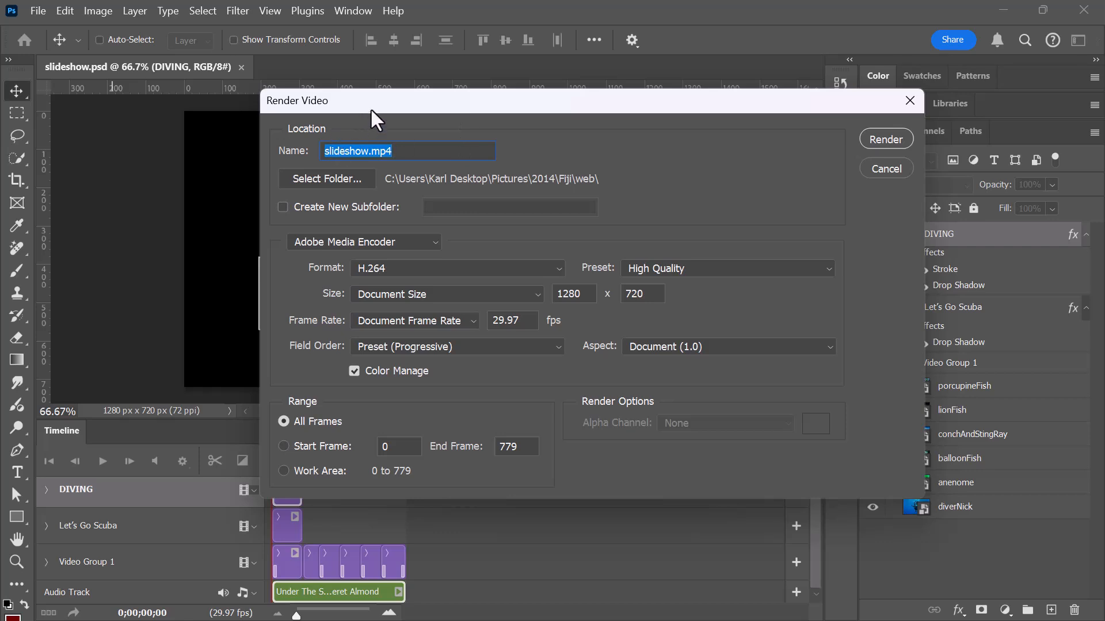
click(332, 178)
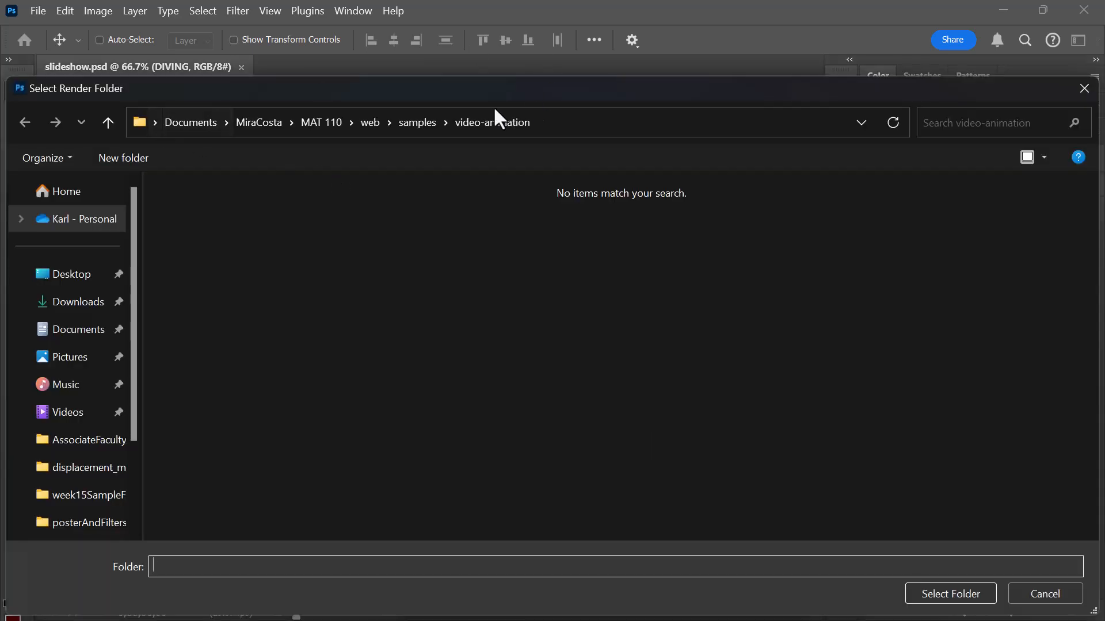
click(971, 598)
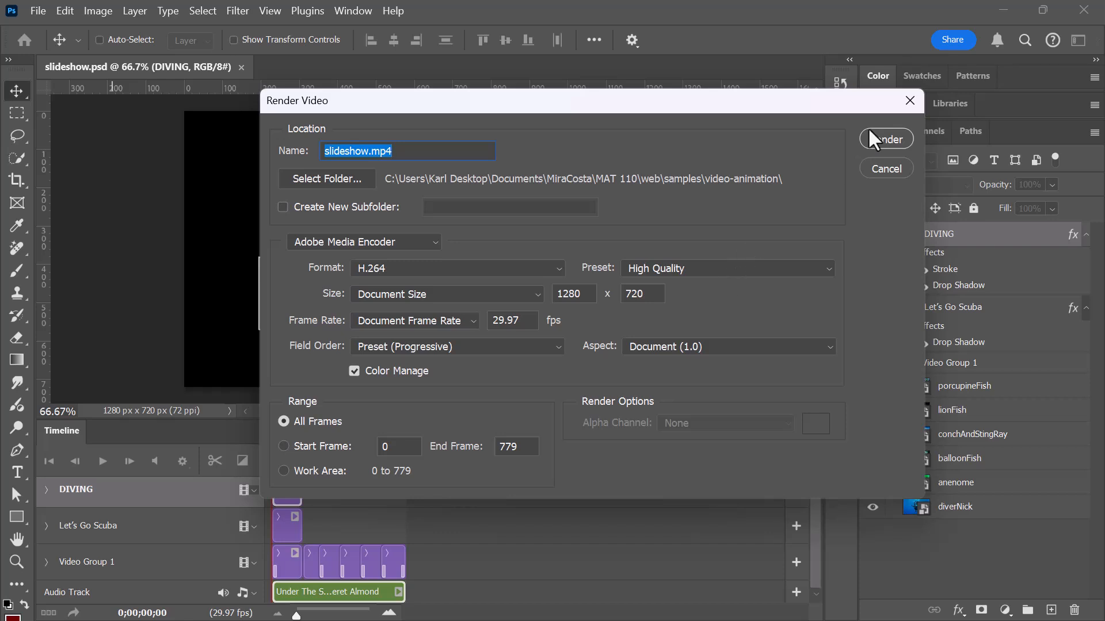
click(884, 140)
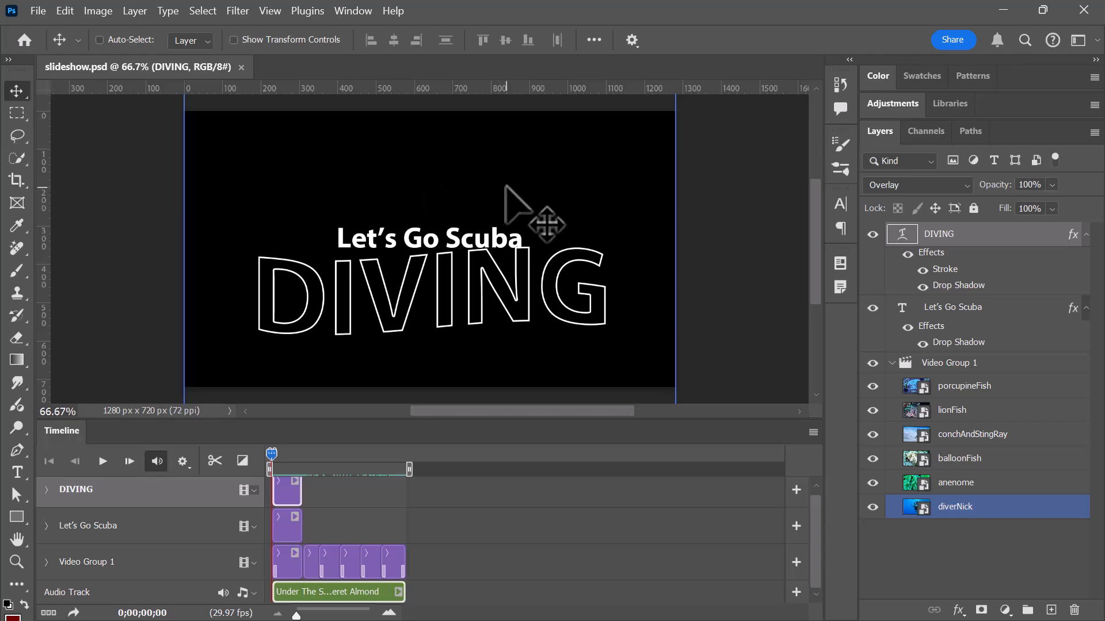
Switch to File Explorer, play the rendered slideshow.mp4 in Media Player, close the player and return to Photoshop.
key(alt+Tab)
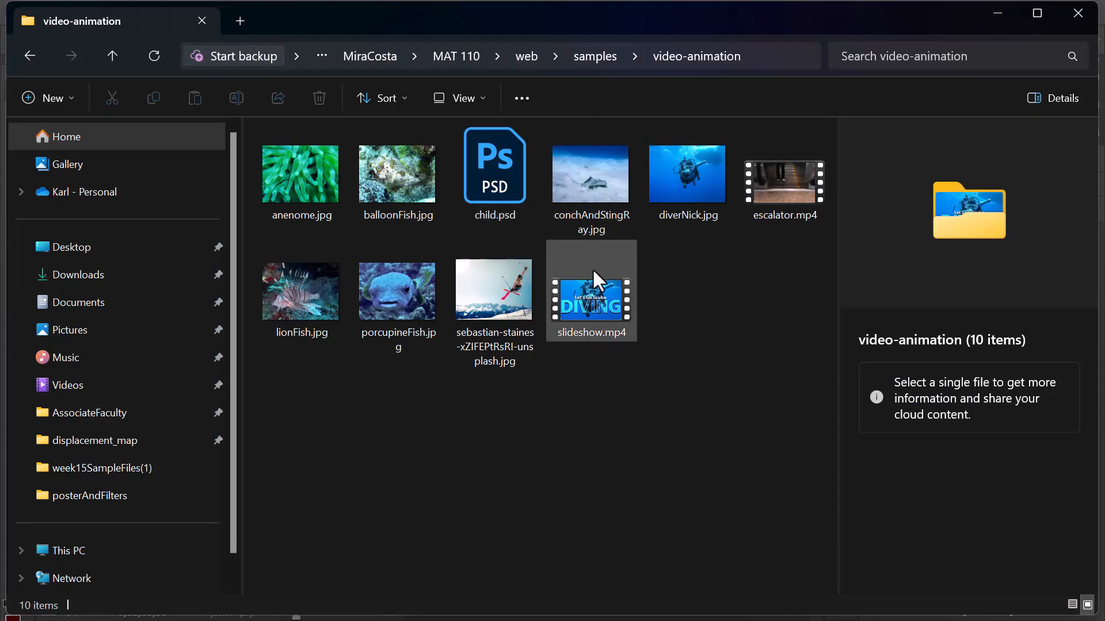
click(599, 300)
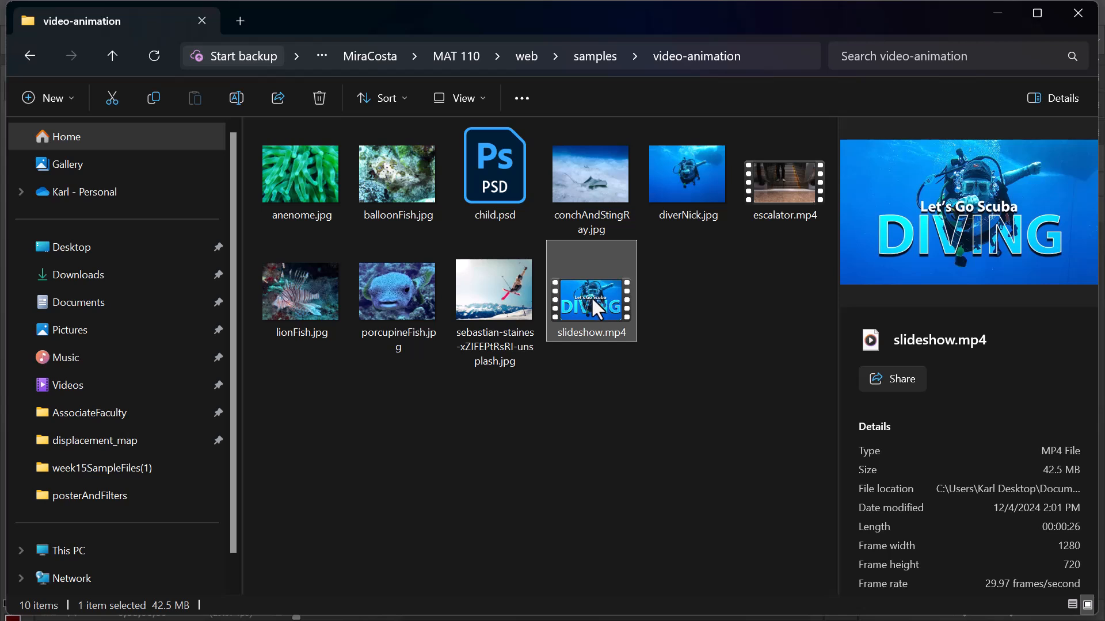
double_click(594, 297)
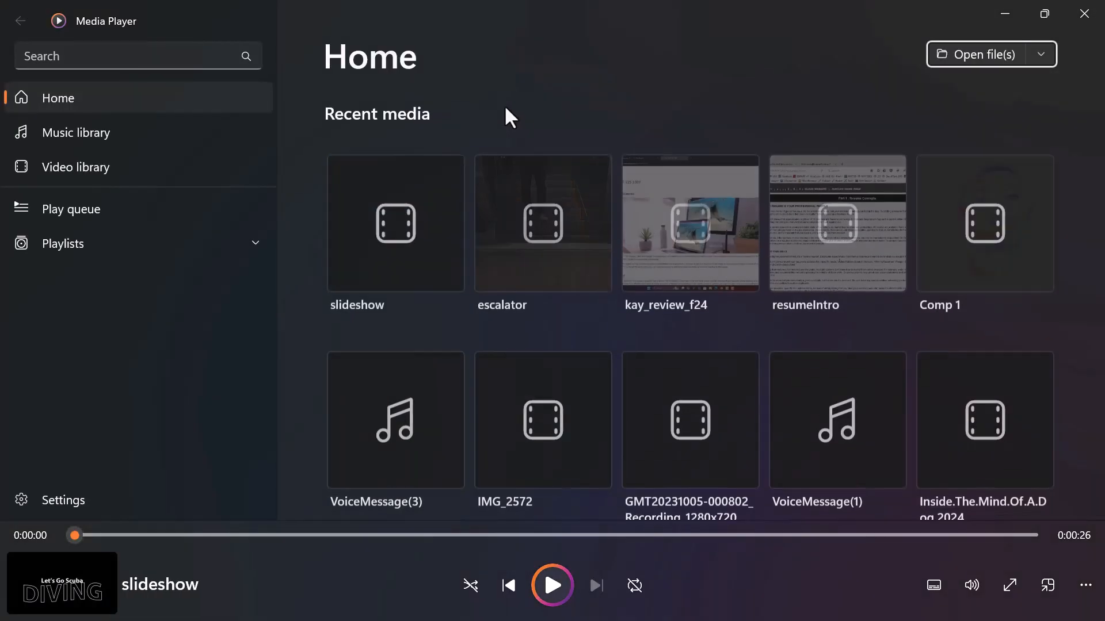
click(1077, 14)
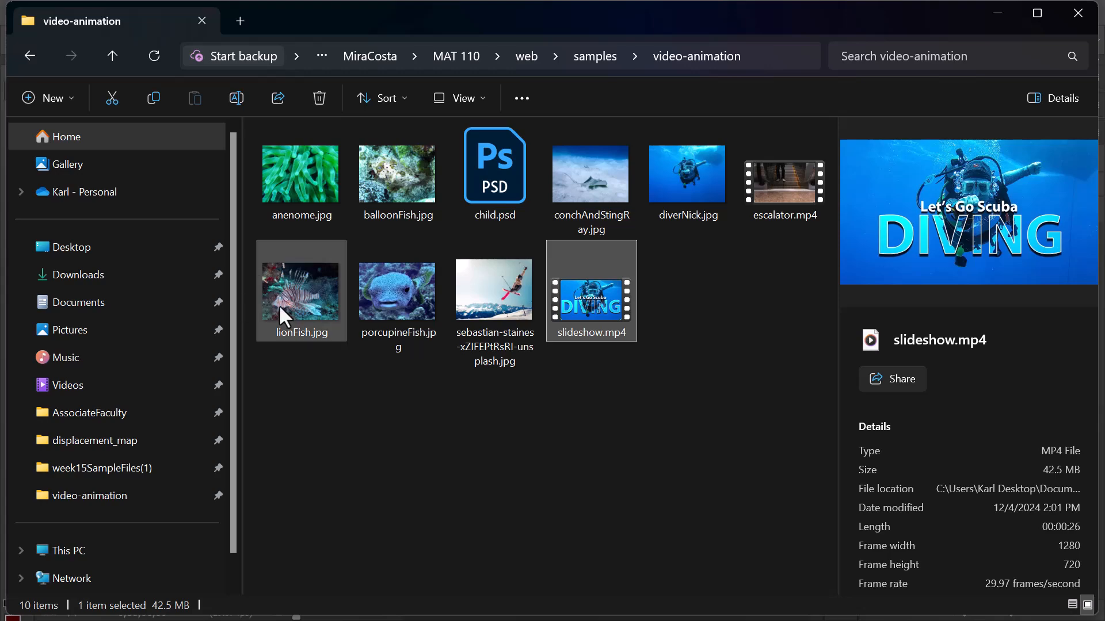
key(alt+Tab)
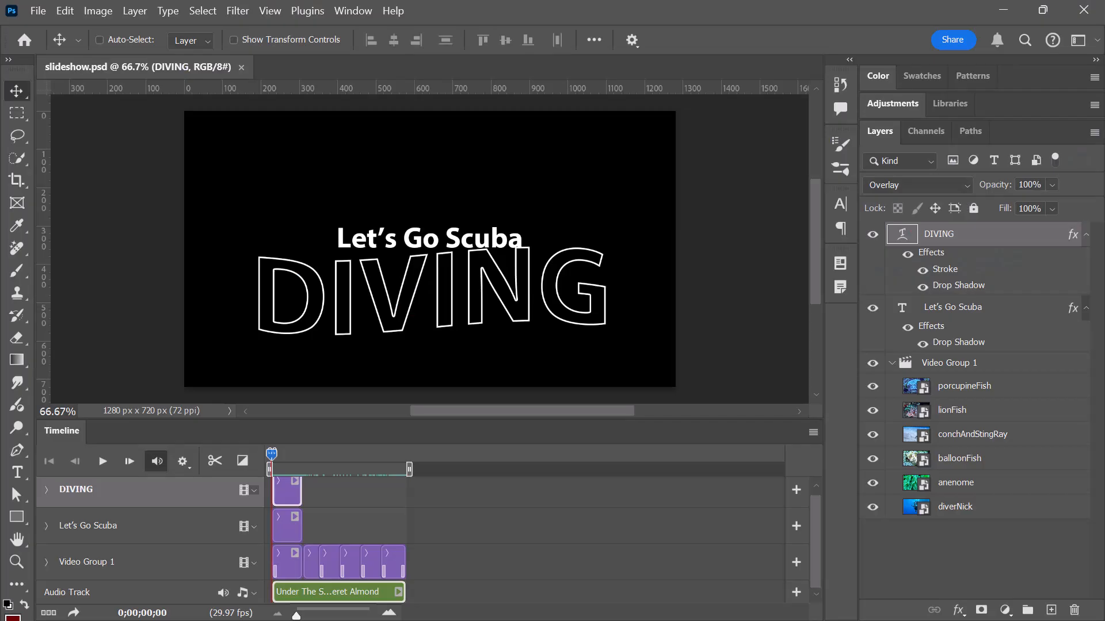